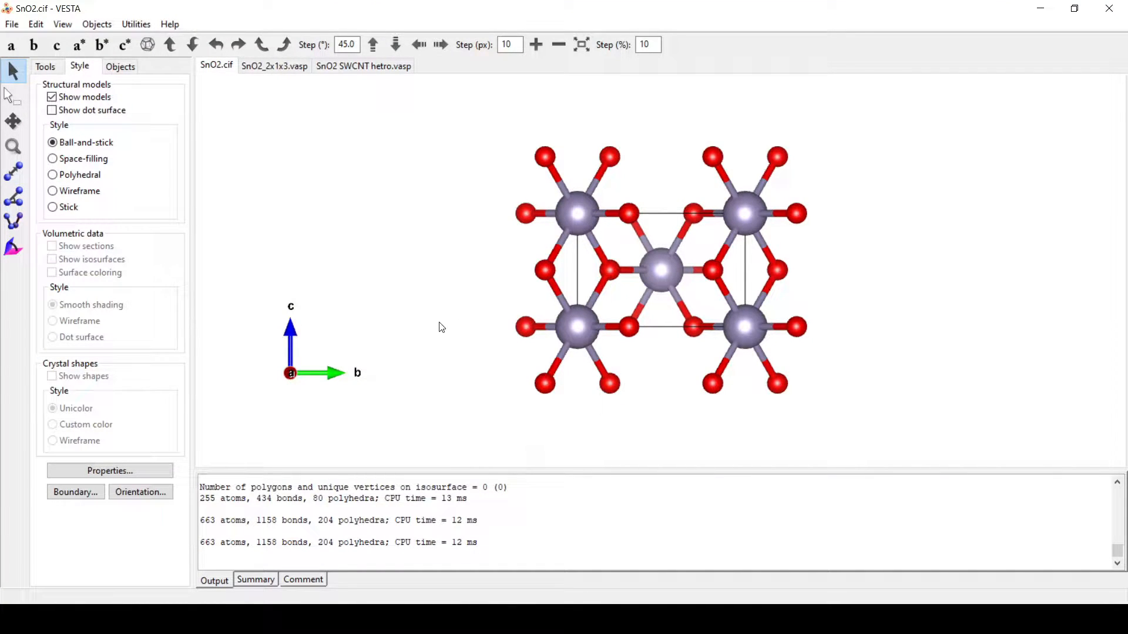
Open the SWCNT 4x4.xyz structure from the CNT folder and turn the nanotube to a side view.
{"action": "left_click_drag", "start_coordinate": [410, 263], "coordinate": [1005, 271]}
{"action": "left_click_drag", "start_coordinate": [436, 290], "coordinate": [427, 264]}
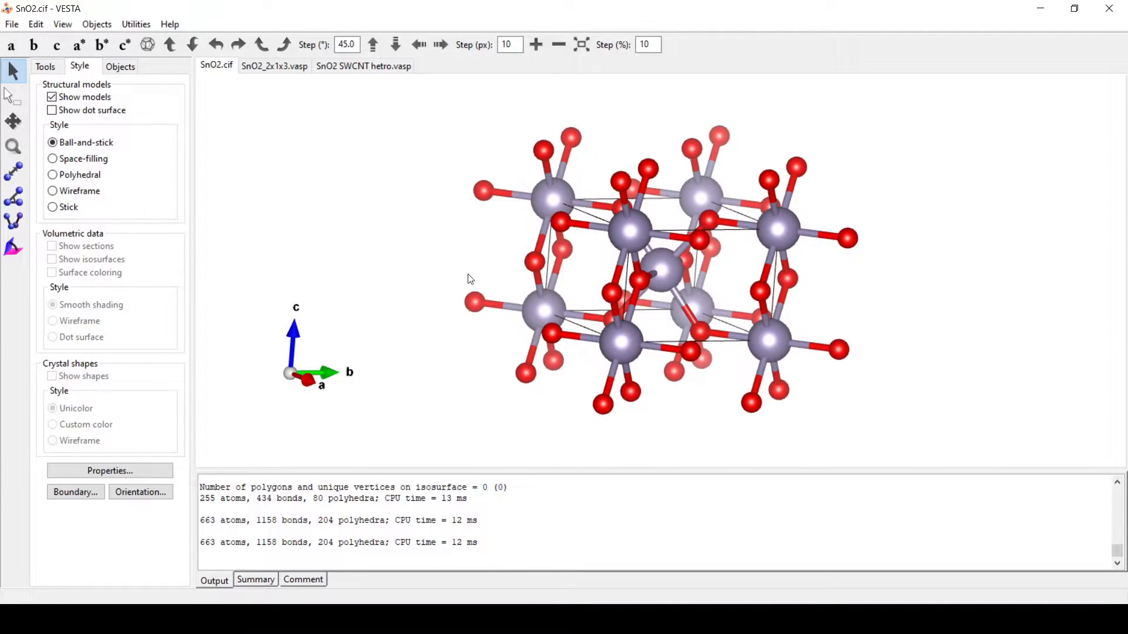
{"action": "left_click", "coordinate": [12, 24]}
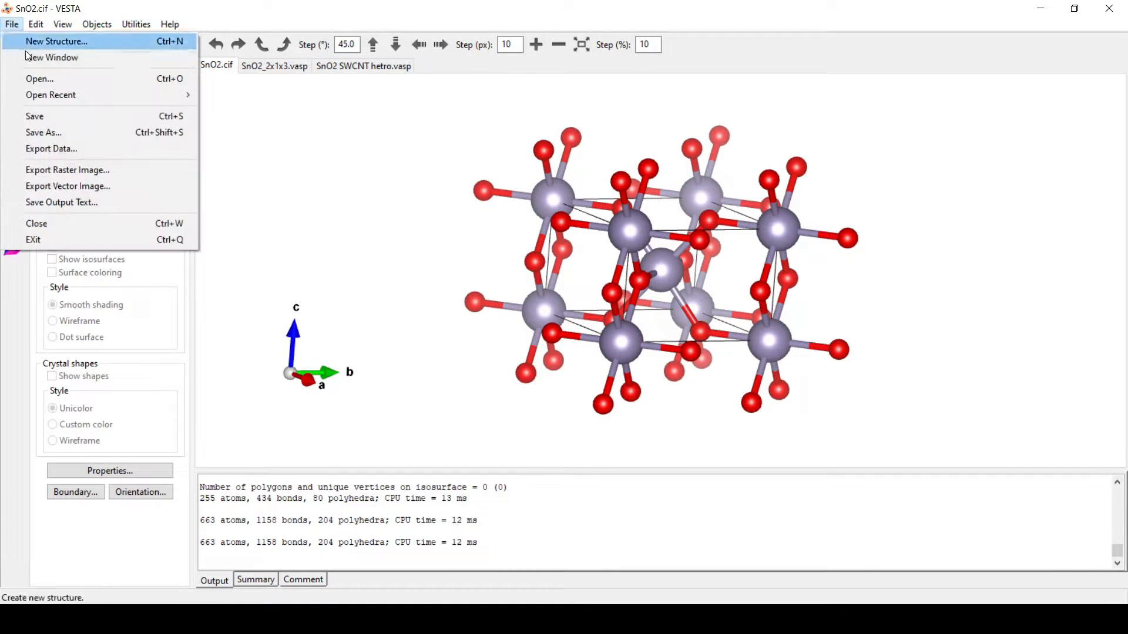
{"action": "left_click", "coordinate": [46, 81]}
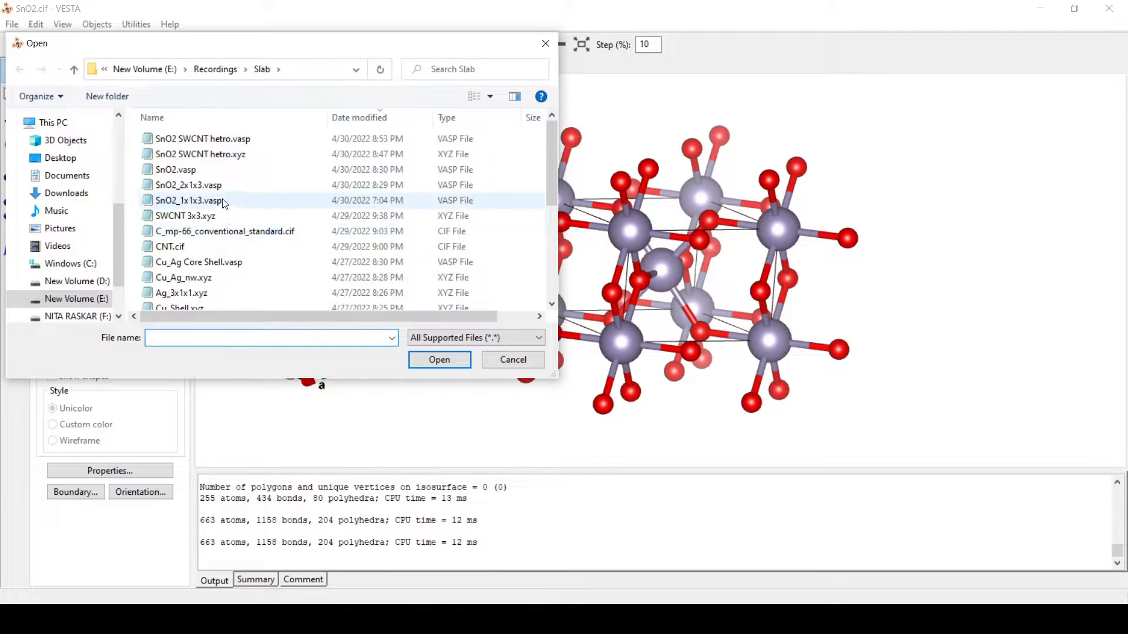
{"action": "scroll", "coordinate": [221, 276], "scroll_direction": "down", "scroll_amount": 4}
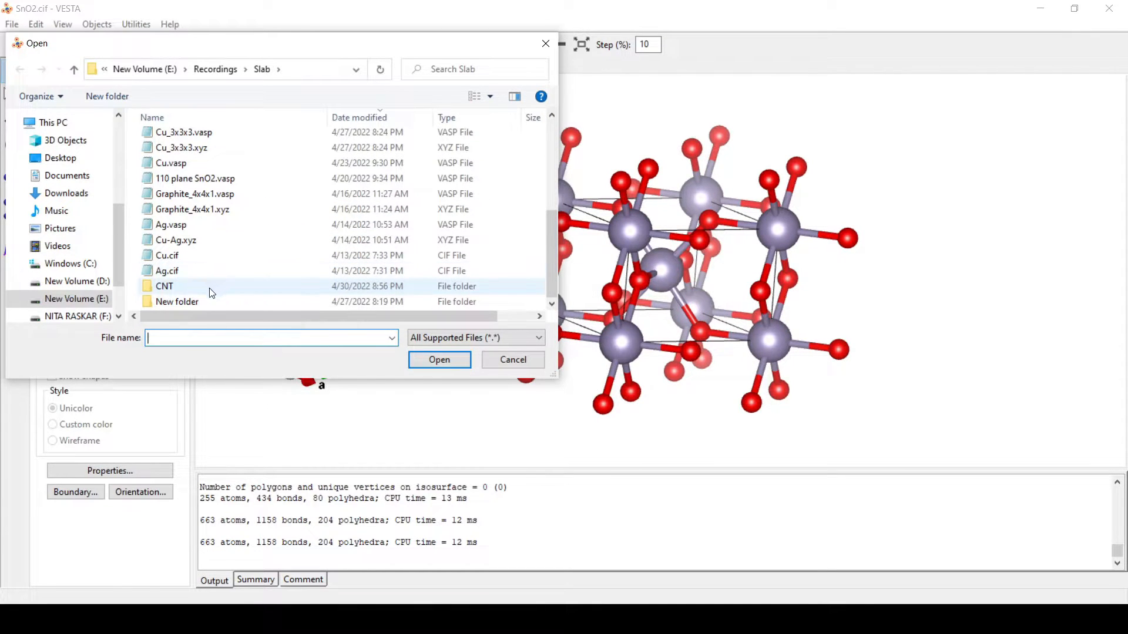
{"action": "double_click", "coordinate": [217, 287]}
{"action": "left_click", "coordinate": [213, 157]}
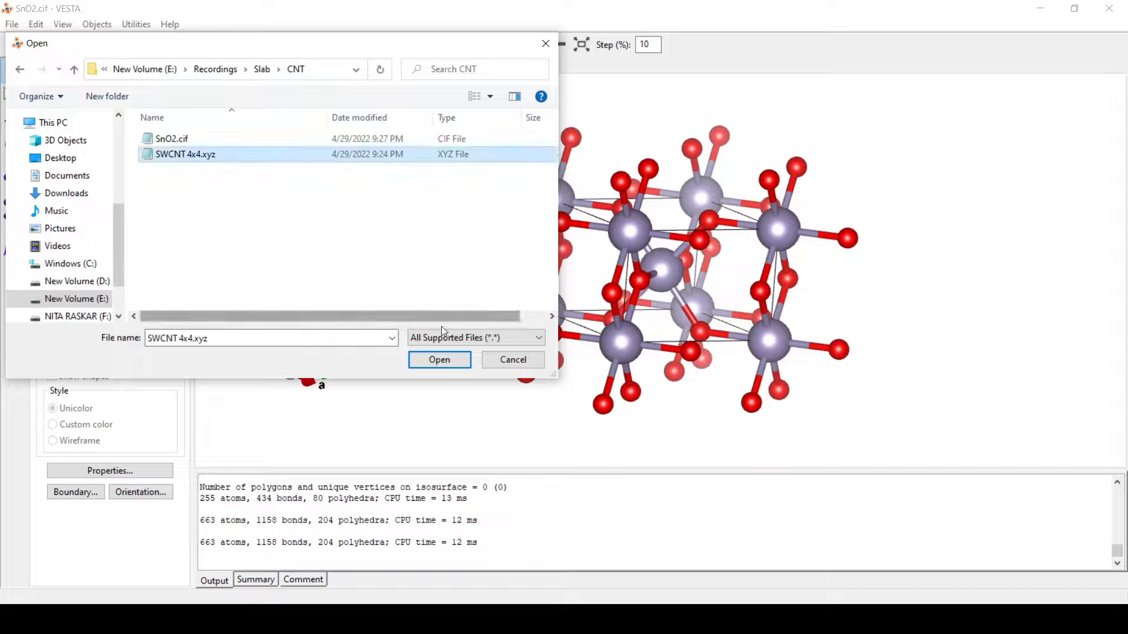
{"action": "left_click", "coordinate": [446, 360]}
{"action": "left_click_drag", "start_coordinate": [496, 270], "coordinate": [753, 263]}
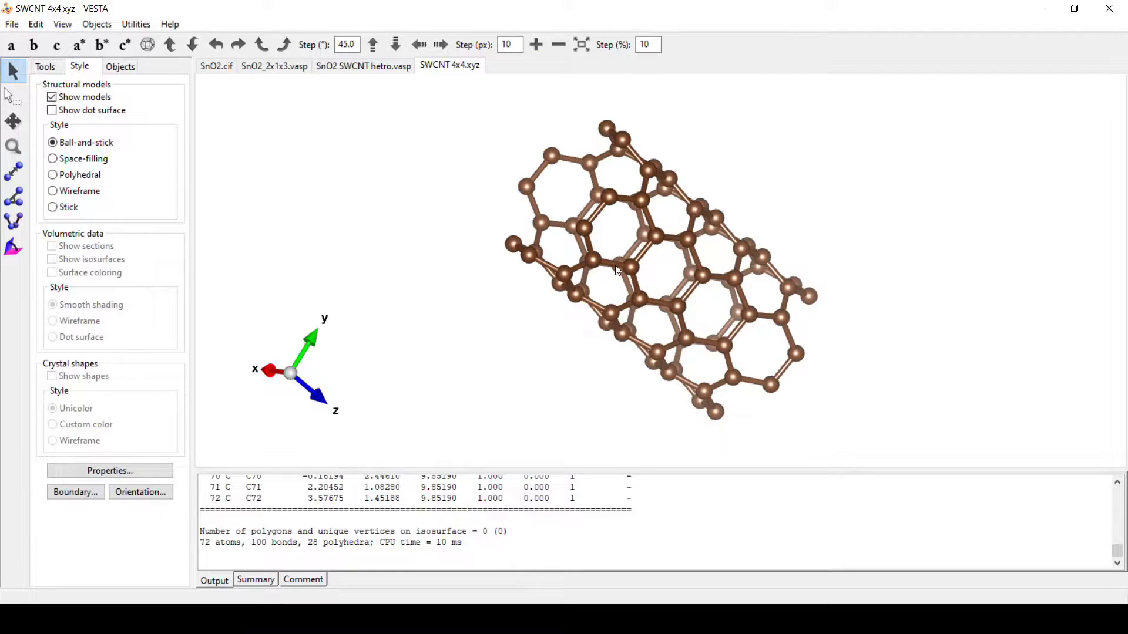
{"action": "left_click_drag", "start_coordinate": [456, 257], "coordinate": [736, 373]}
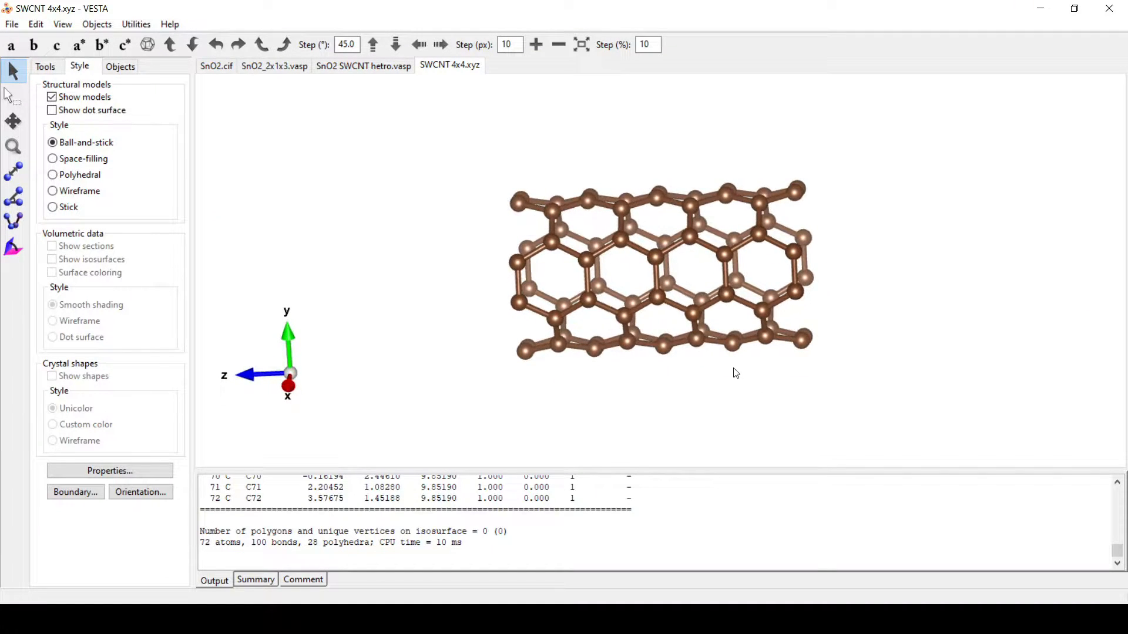
Export the SnO2.cif structure to the CNT folder as the VASP file SnO2.vasp with Cartesian coordinates.
{"action": "left_click", "coordinate": [217, 66]}
{"action": "left_click_drag", "start_coordinate": [361, 259], "coordinate": [766, 310]}
{"action": "left_click", "coordinate": [12, 24]}
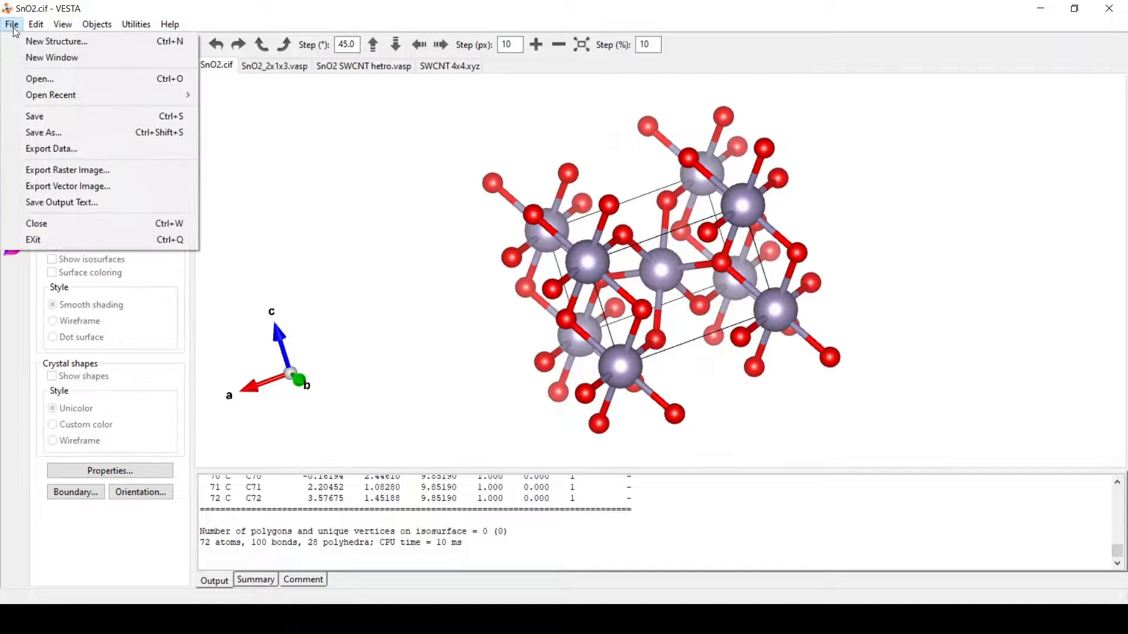
{"action": "left_click", "coordinate": [49, 150]}
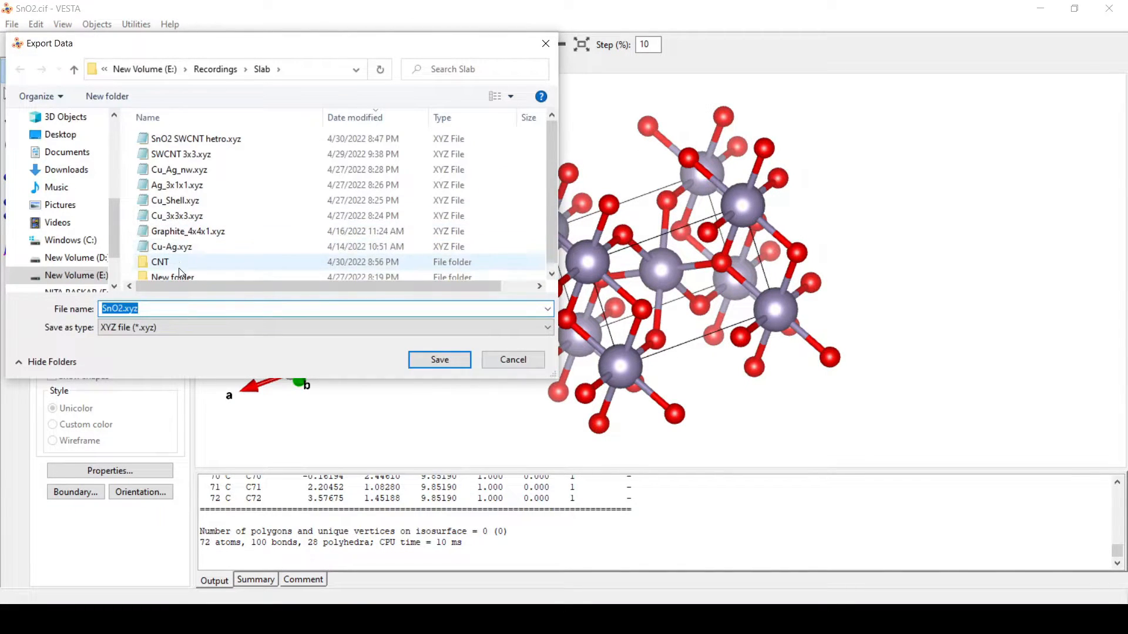
{"action": "left_click", "coordinate": [176, 327]}
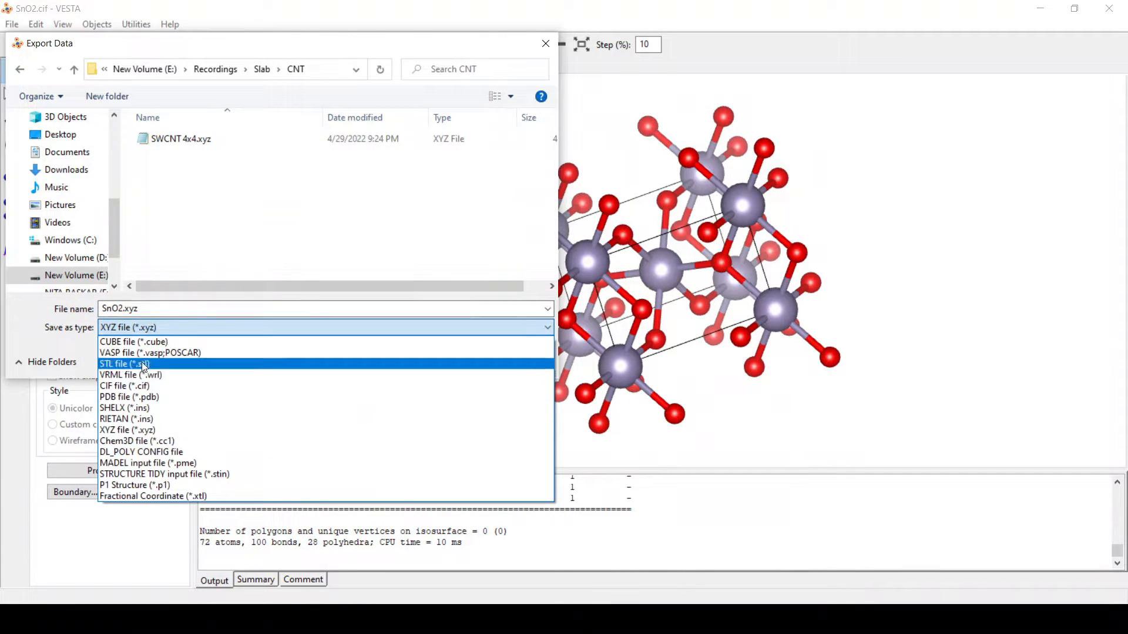
{"action": "left_click", "coordinate": [141, 363]}
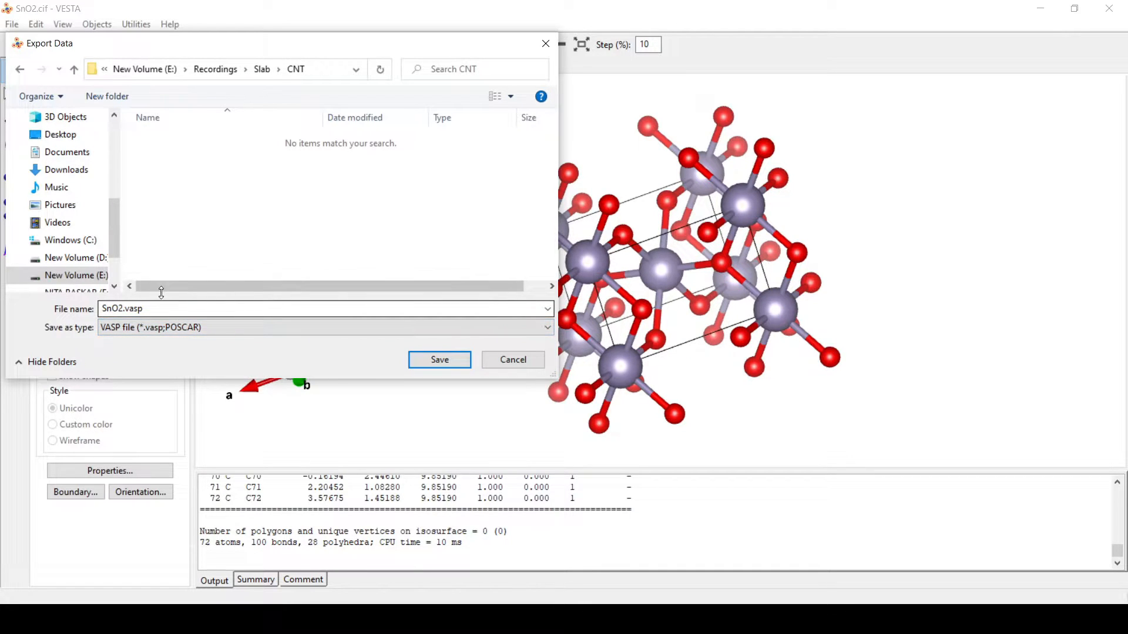
{"action": "left_click", "coordinate": [439, 360]}
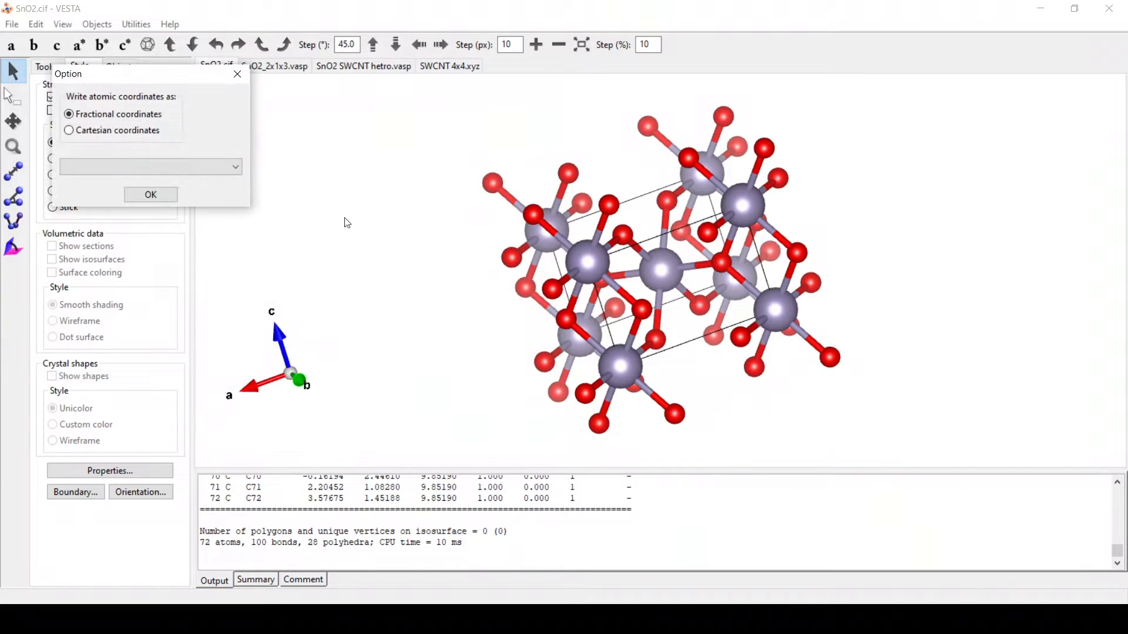
{"action": "left_click", "coordinate": [69, 130]}
{"action": "left_click", "coordinate": [151, 194]}
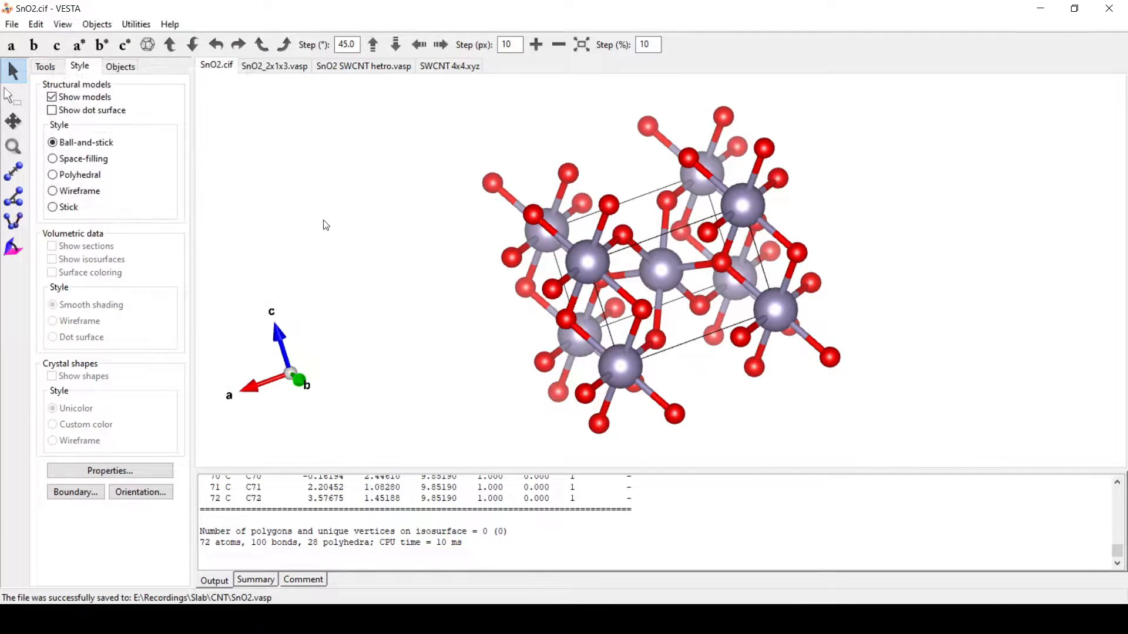
Try to import SWCNT 4x4.xyz from the CNT folder as a second phase of the SnO2 structure.
{"action": "left_click_drag", "start_coordinate": [350, 220], "coordinate": [550, 216]}
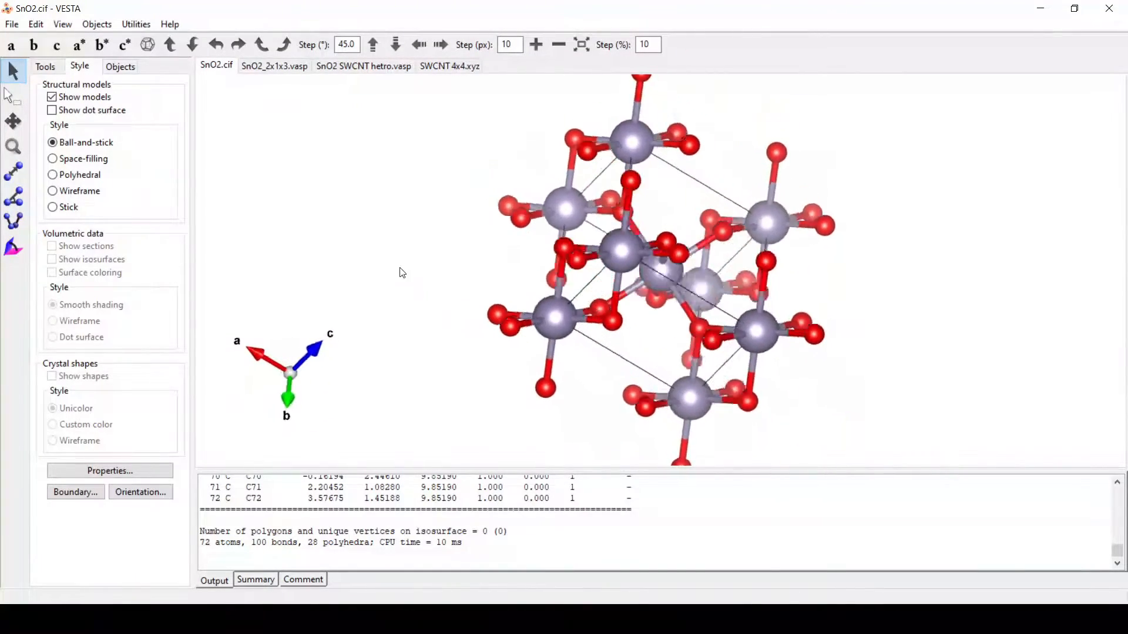
{"action": "left_click", "coordinate": [450, 66]}
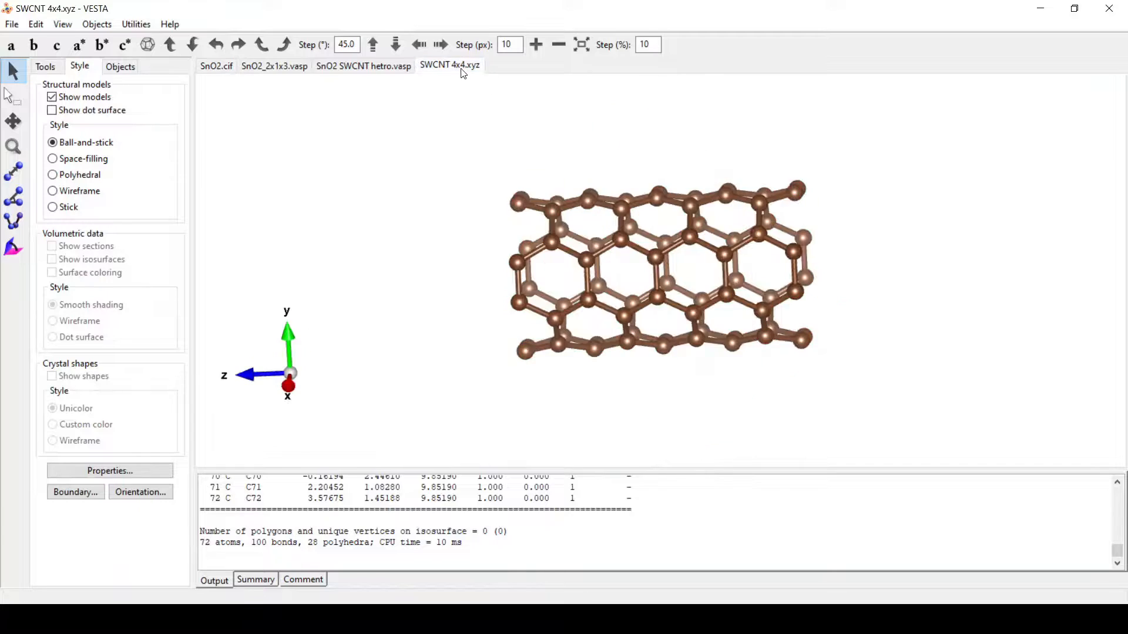
{"action": "left_click", "coordinate": [217, 70]}
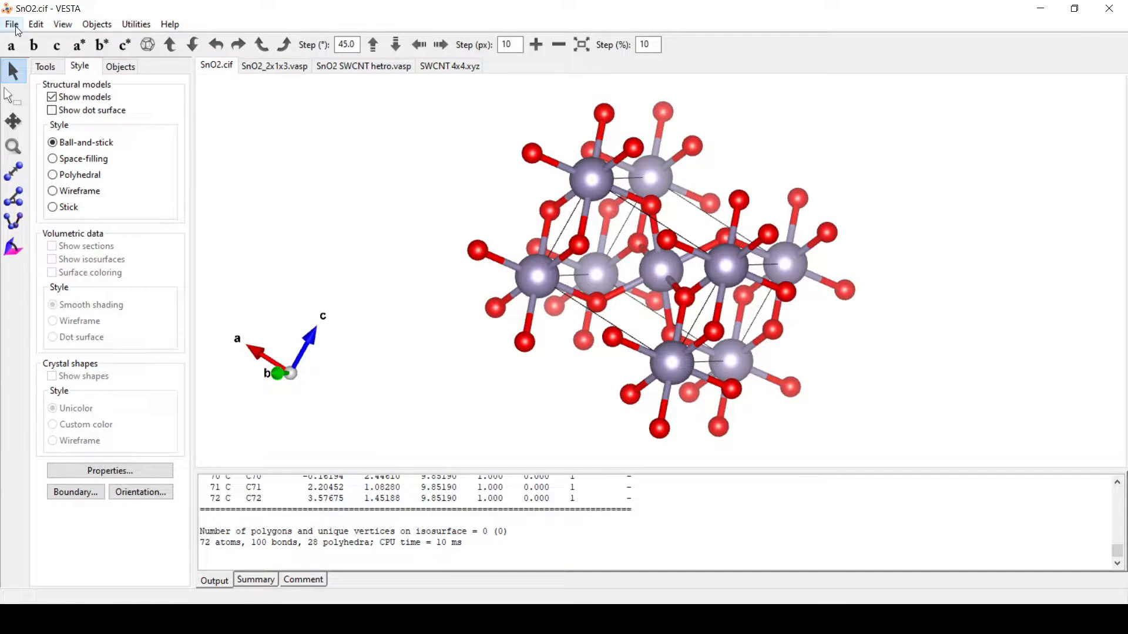
{"action": "left_click", "coordinate": [36, 25]}
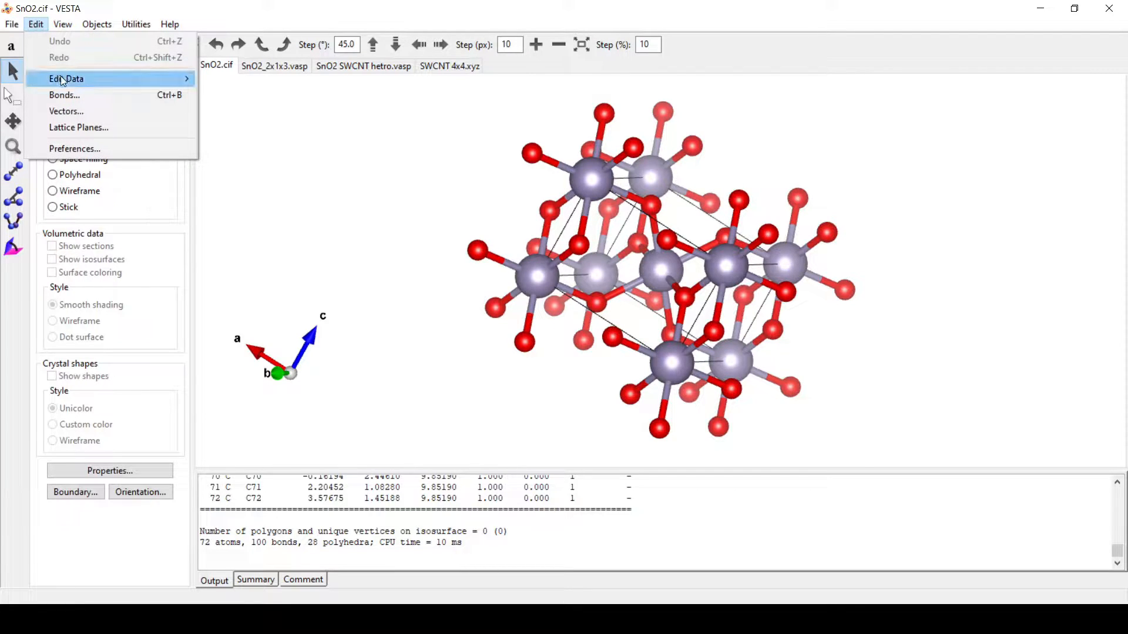
{"action": "mouse_move", "coordinate": [117, 79]}
{"action": "left_click", "coordinate": [264, 78]}
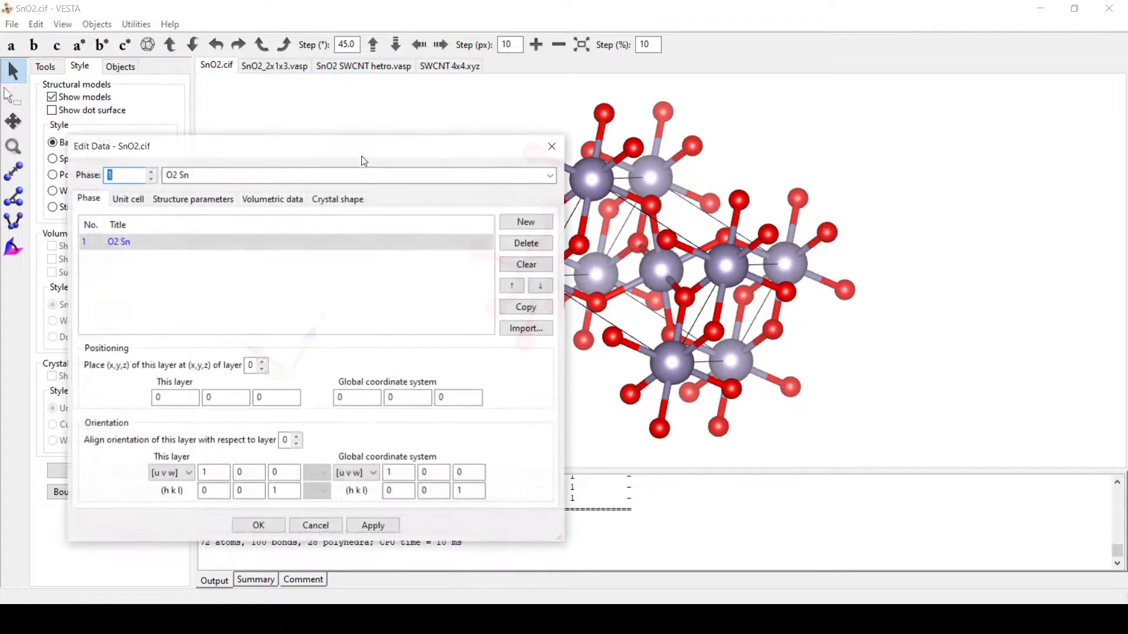
{"action": "left_click", "coordinate": [538, 333]}
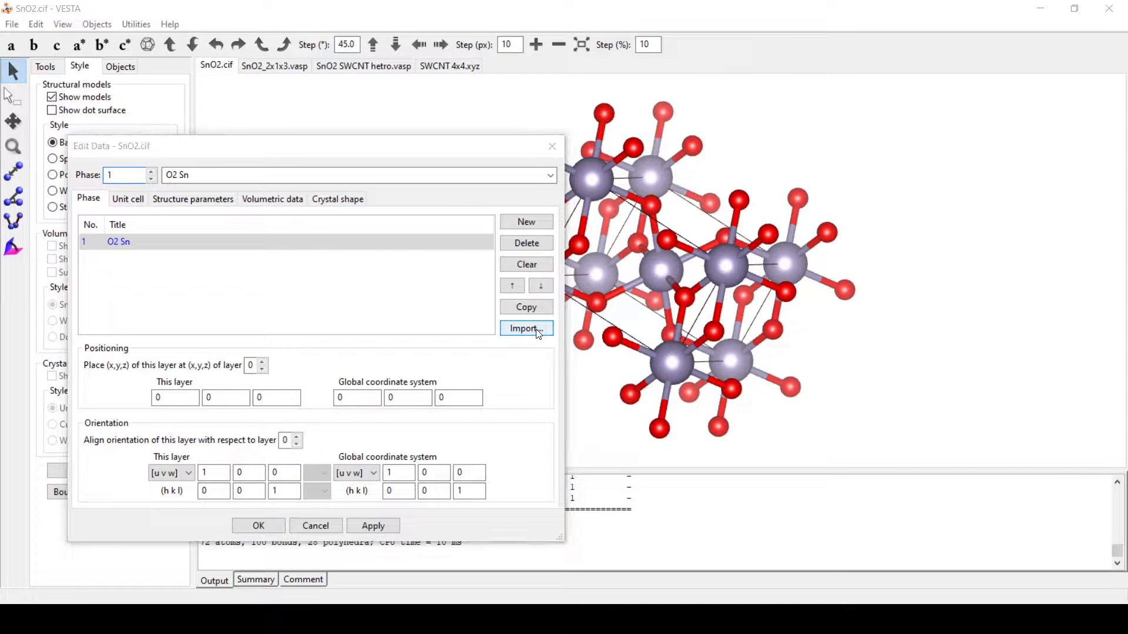
{"action": "scroll", "coordinate": [316, 408], "scroll_direction": "down", "scroll_amount": 5}
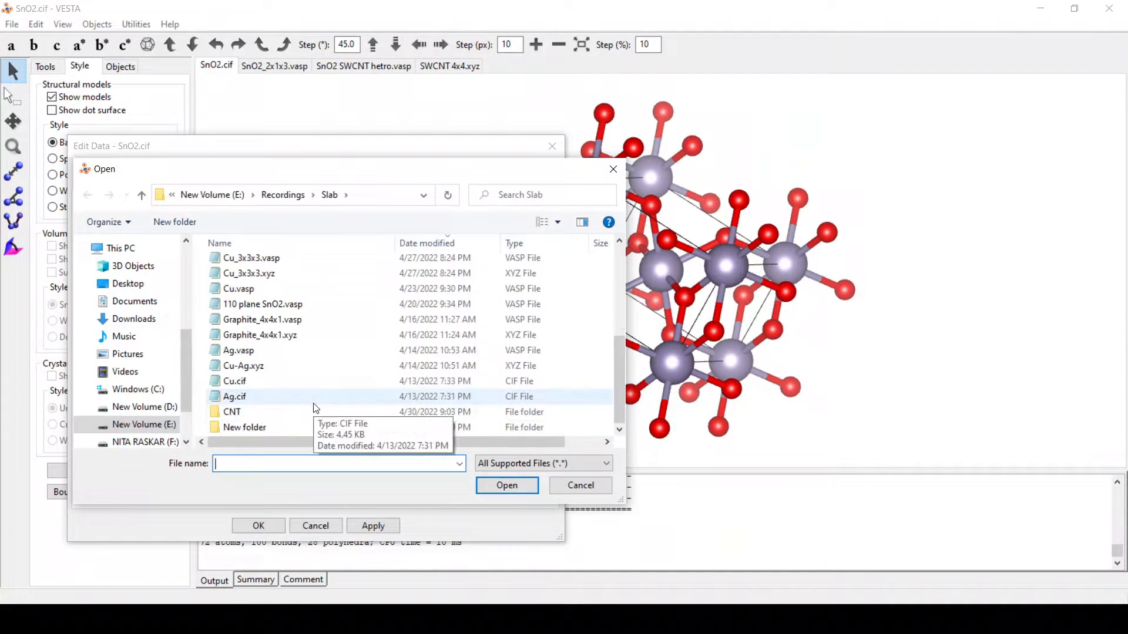
{"action": "double_click", "coordinate": [252, 411]}
{"action": "left_click", "coordinate": [252, 294]}
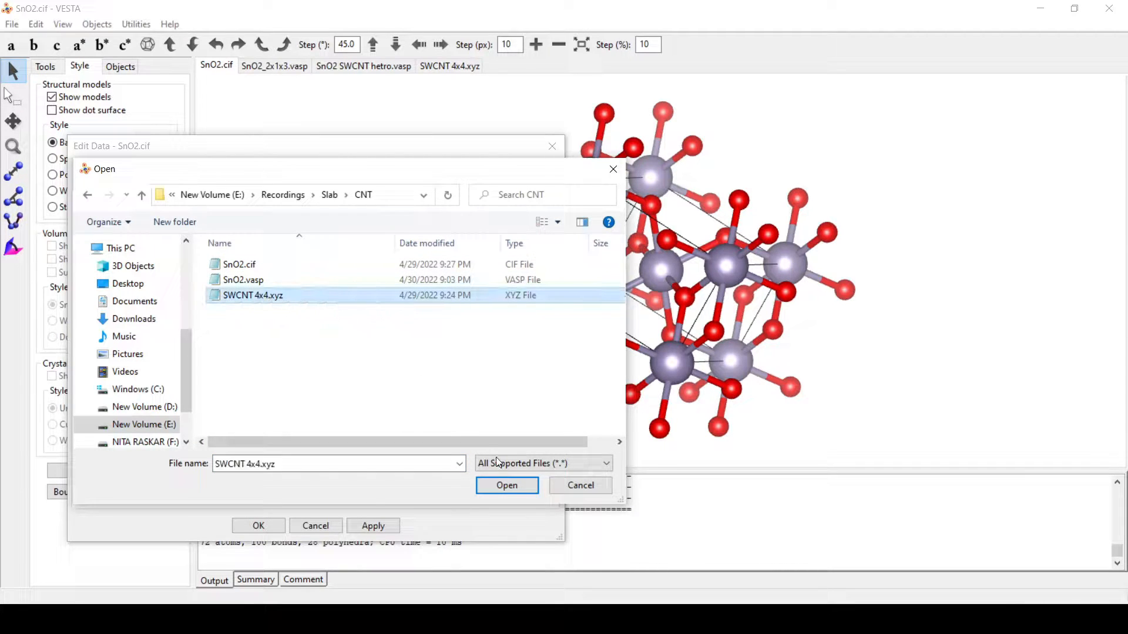
{"action": "left_click", "coordinate": [508, 484]}
{"action": "left_click", "coordinate": [388, 527]}
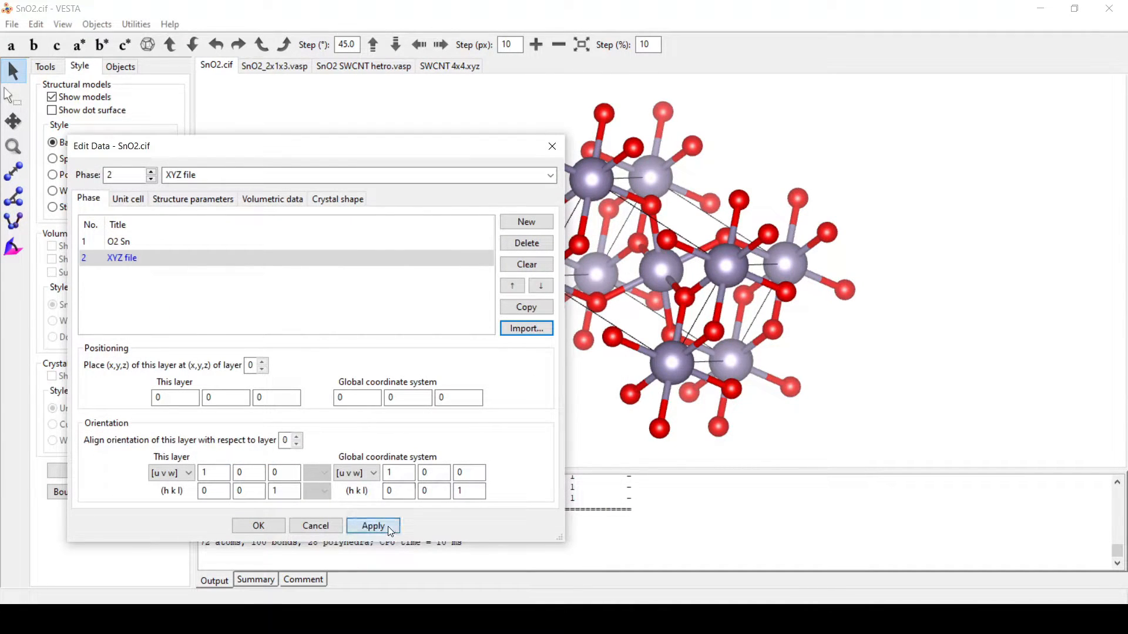
{"action": "left_click", "coordinate": [259, 526]}
{"action": "left_click_drag", "start_coordinate": [446, 276], "coordinate": [774, 238]}
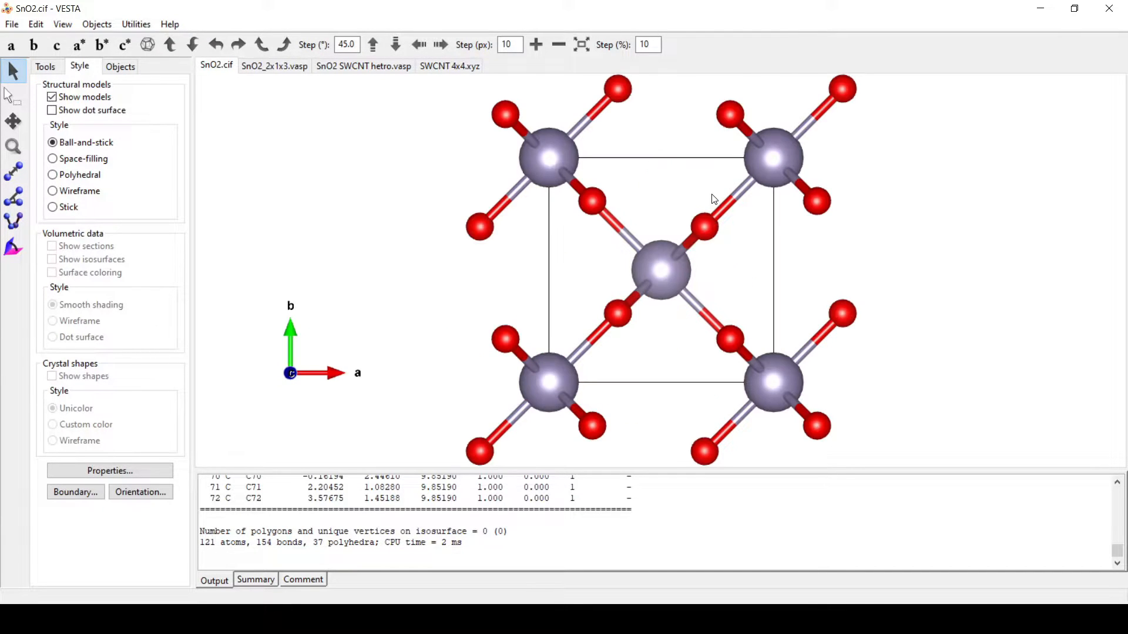
{"action": "left_click_drag", "start_coordinate": [516, 215], "coordinate": [552, 234]}
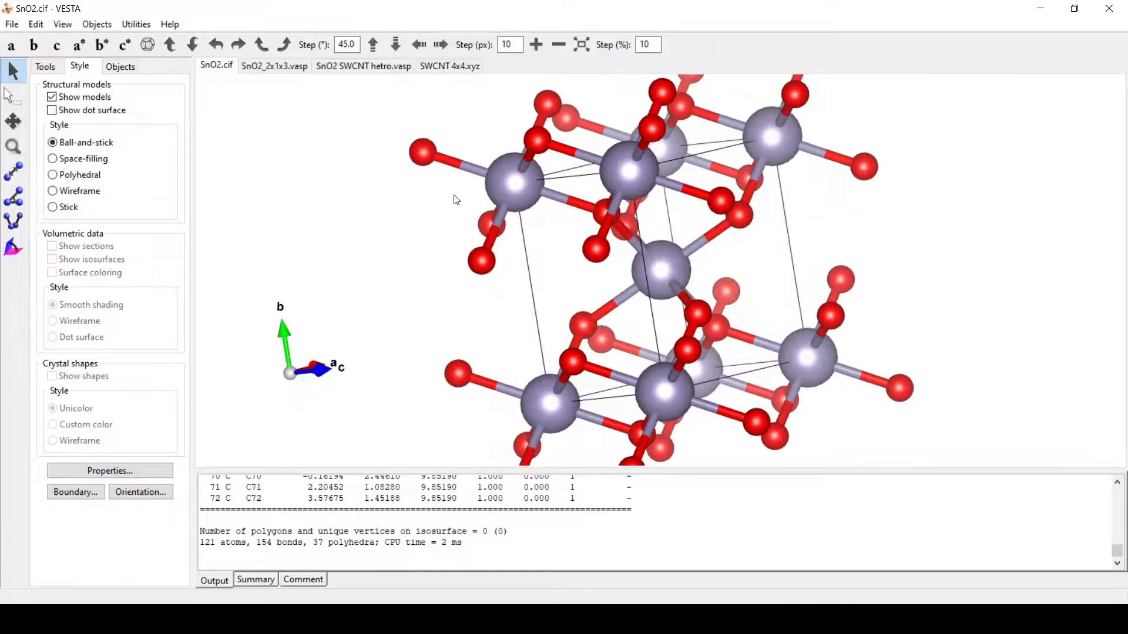
Set up a 2x1x3 unit cell transformation for SnO2, with 2, 1 and 3 on the rotation matrix diagonal.
{"action": "left_click", "coordinate": [12, 24]}
{"action": "mouse_move", "coordinate": [36, 25]}
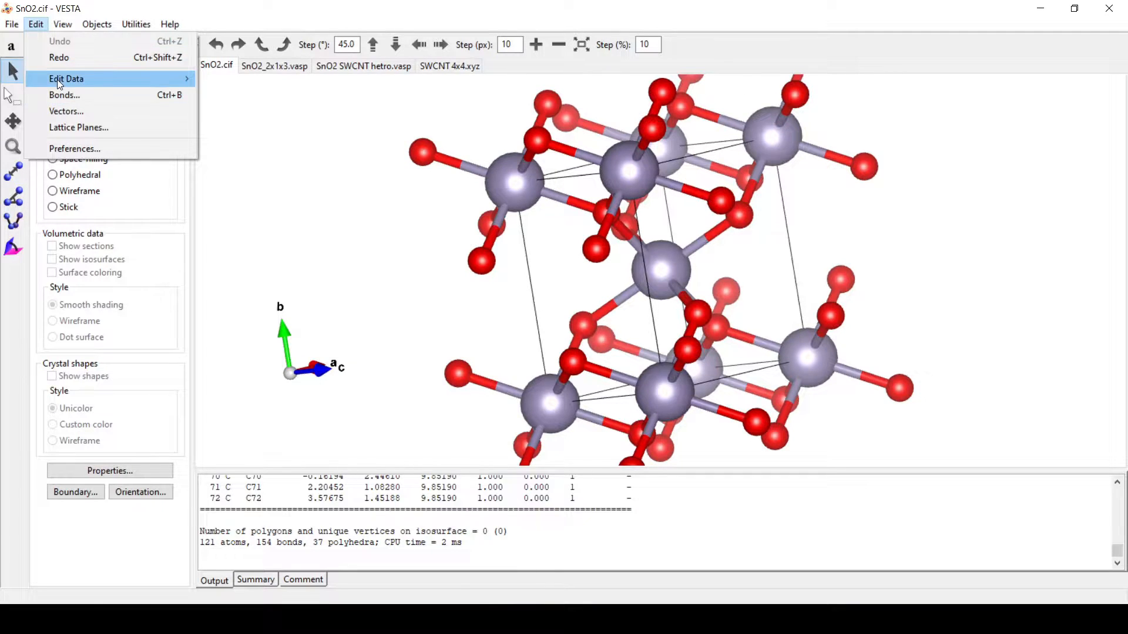
{"action": "mouse_move", "coordinate": [57, 79]}
{"action": "left_click", "coordinate": [368, 199]}
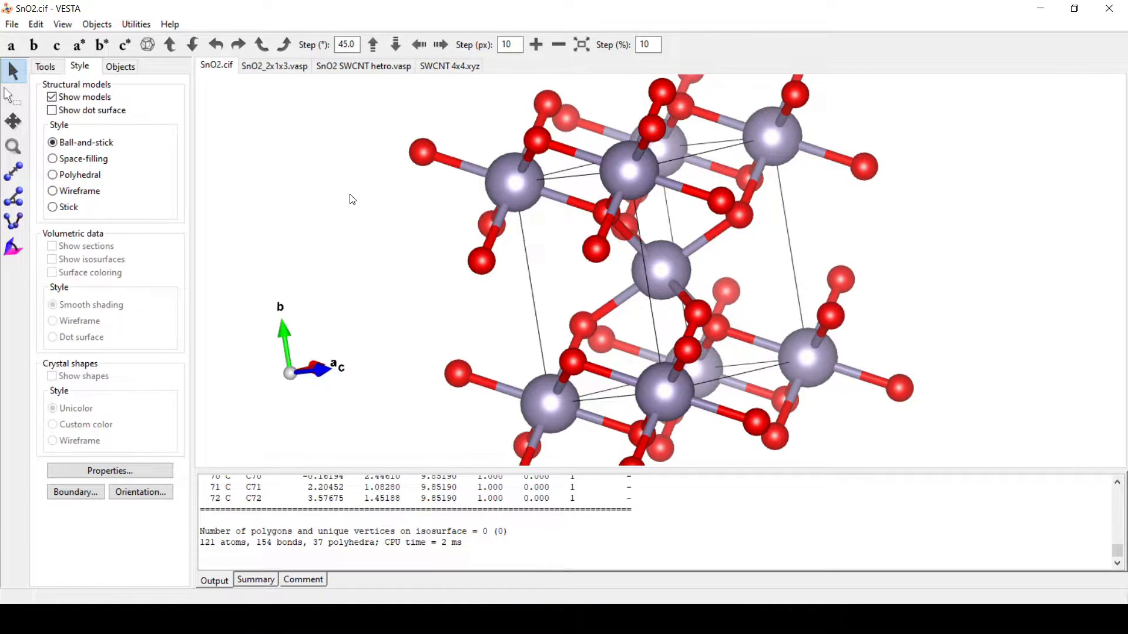
{"action": "left_click_drag", "start_coordinate": [352, 200], "coordinate": [379, 189]}
{"action": "left_click", "coordinate": [44, 30]}
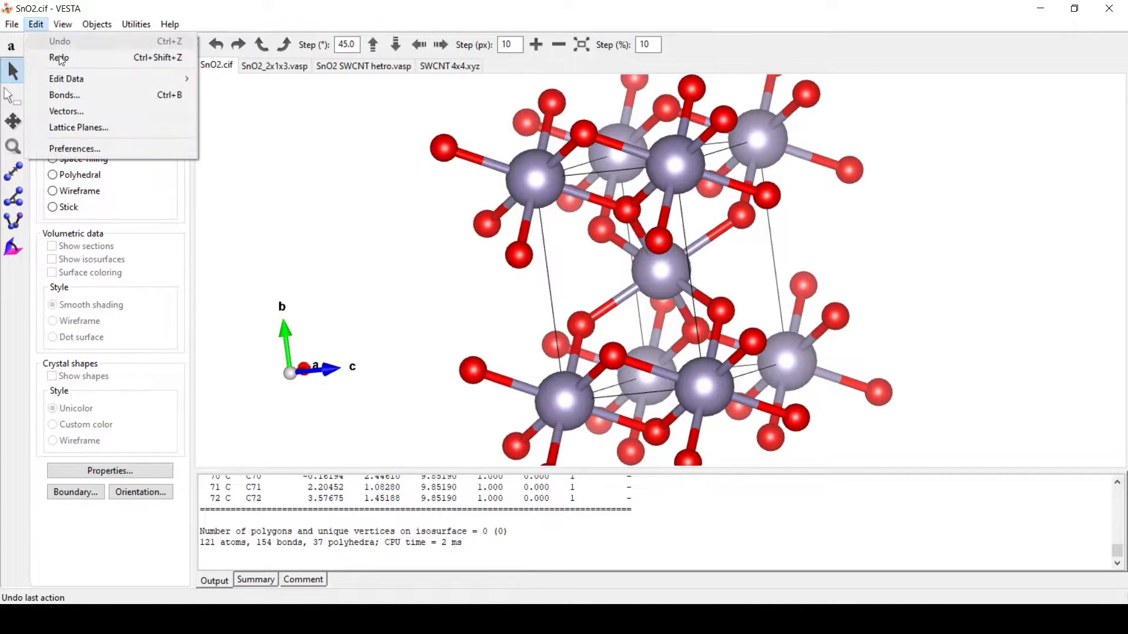
{"action": "mouse_move", "coordinate": [184, 79]}
{"action": "left_click", "coordinate": [266, 94]}
{"action": "left_click", "coordinate": [221, 387]}
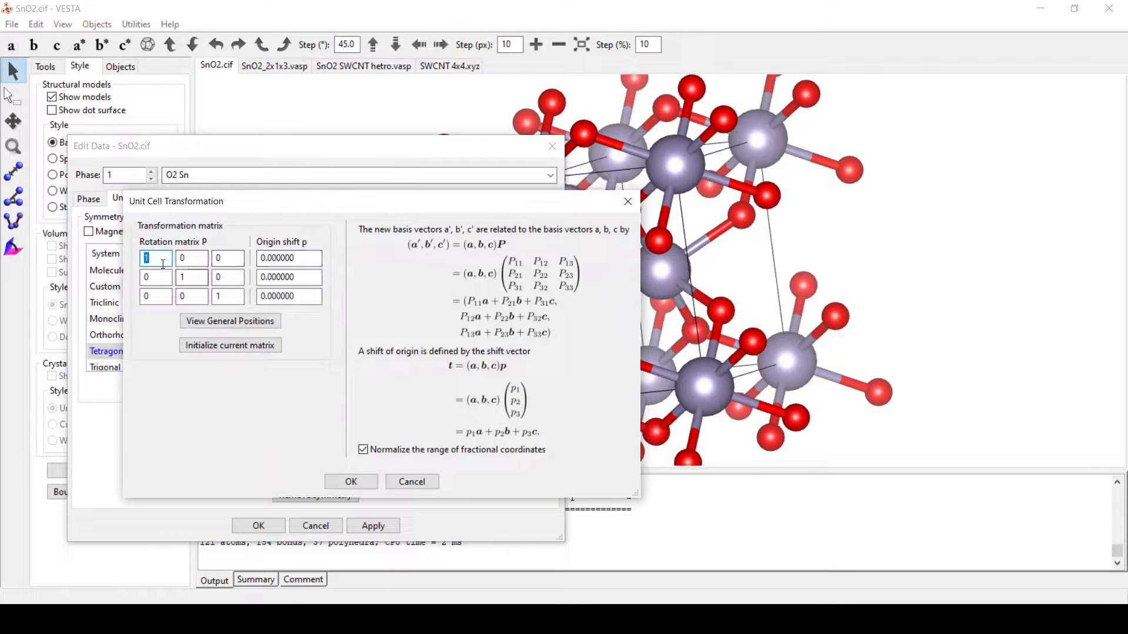
{"action": "type", "text": "2"}
{"action": "left_click", "coordinate": [233, 296]}
{"action": "double_click", "coordinate": [235, 297]}
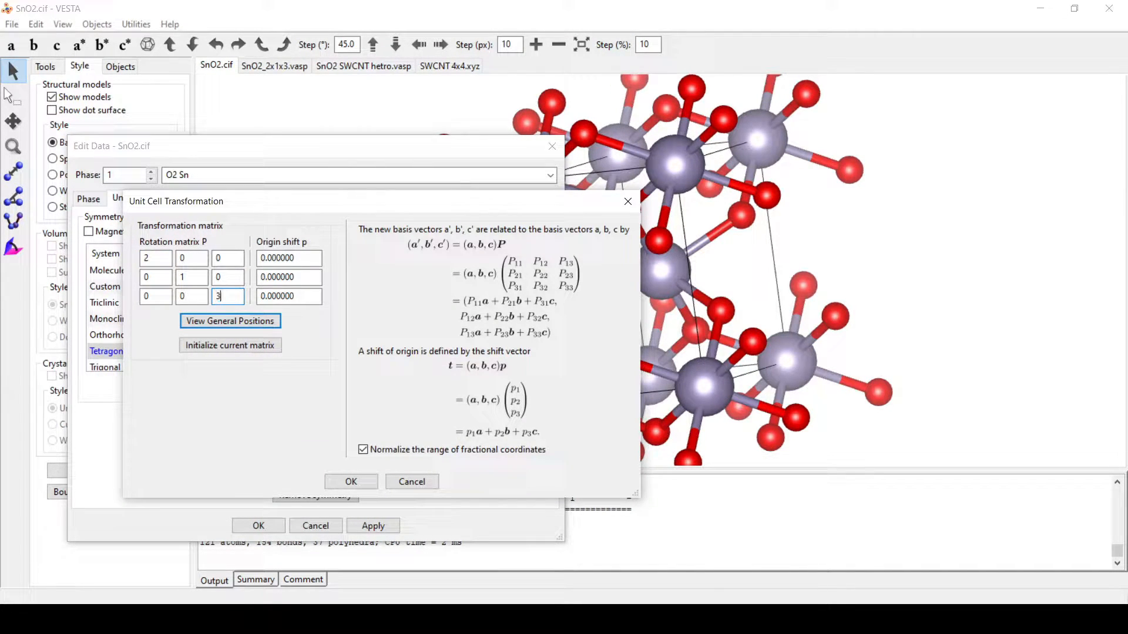
Convert the SnO2 structure to the new cell by adding new equivalent positions to the symmetry operations, and apply it.
{"action": "left_click", "coordinate": [361, 481]}
{"action": "left_click", "coordinate": [438, 372]}
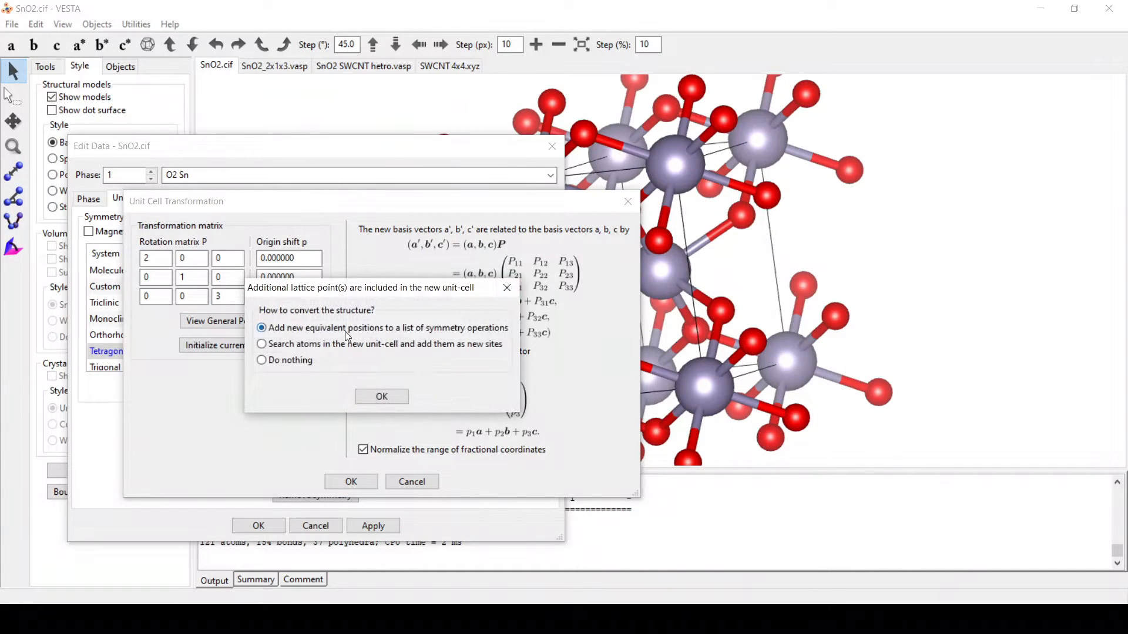
{"action": "left_click", "coordinate": [393, 397]}
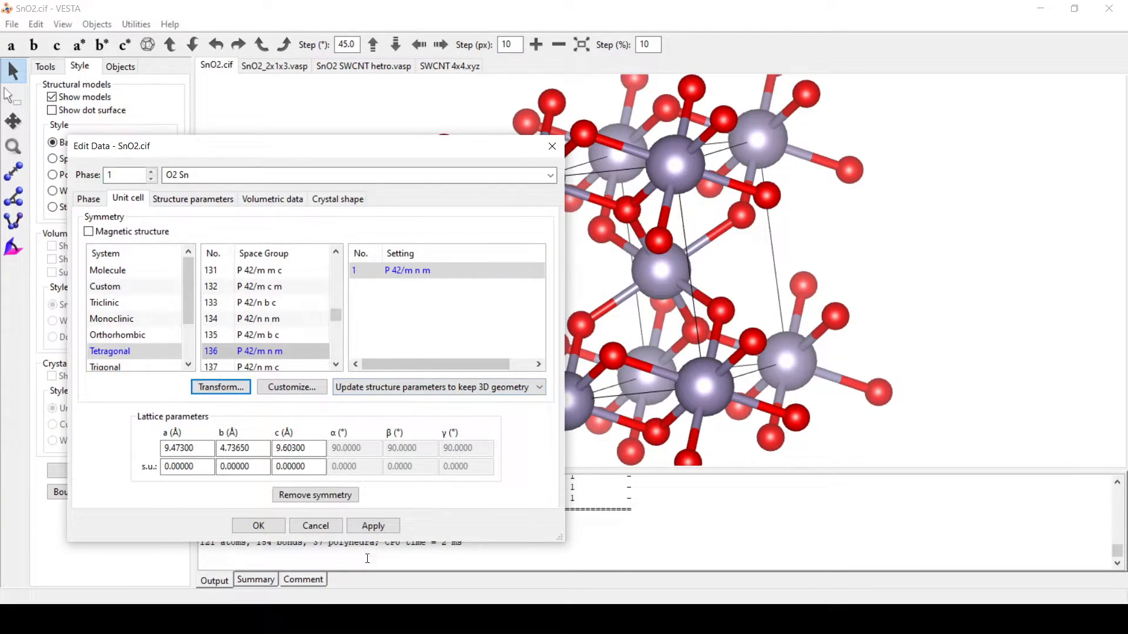
{"action": "left_click", "coordinate": [384, 526]}
{"action": "left_click", "coordinate": [258, 526]}
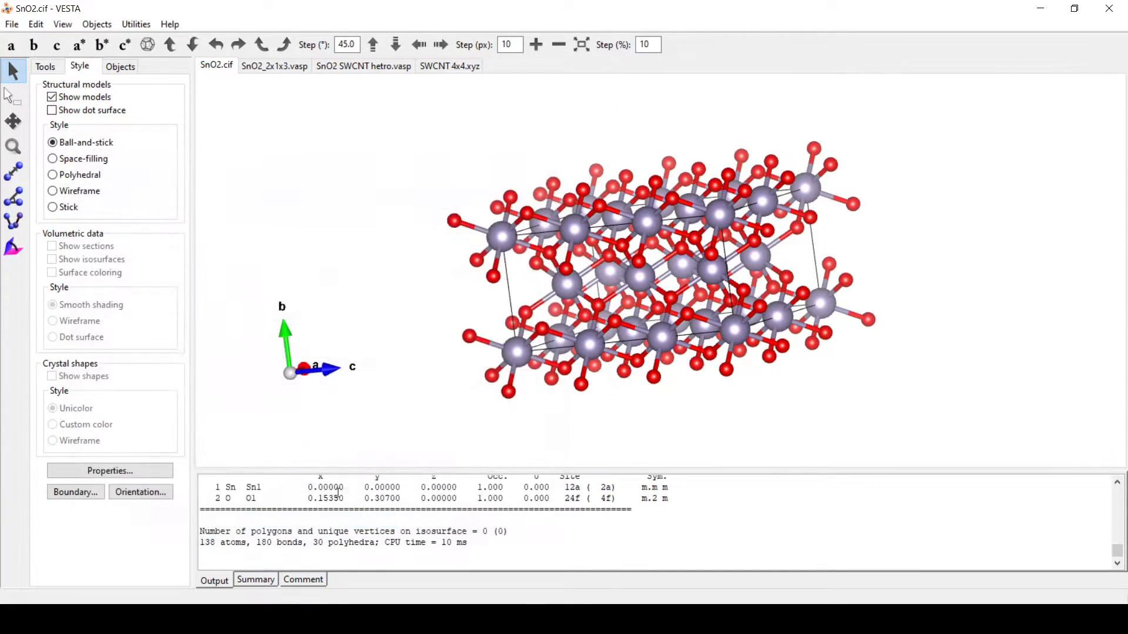
{"action": "left_click_drag", "start_coordinate": [378, 290], "coordinate": [615, 340]}
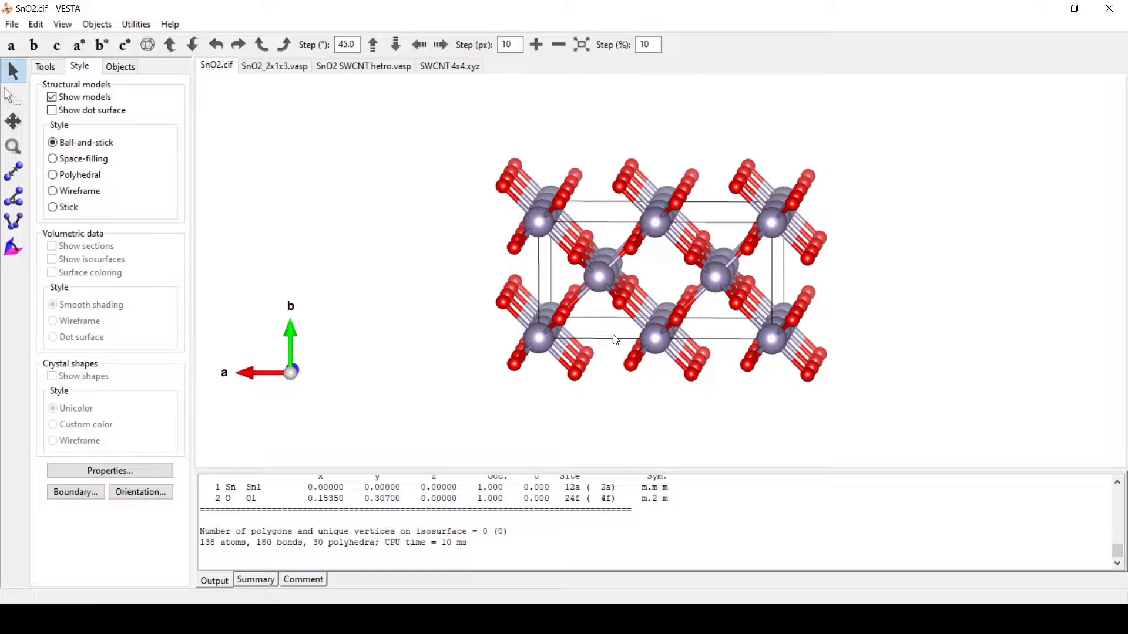
{"action": "mouse_move", "coordinate": [440, 260]}
{"action": "left_mouse_down"}
{"action": "mouse_move", "coordinate": [468, 249]}
{"action": "mouse_move", "coordinate": [432, 247]}
{"action": "left_mouse_up"}
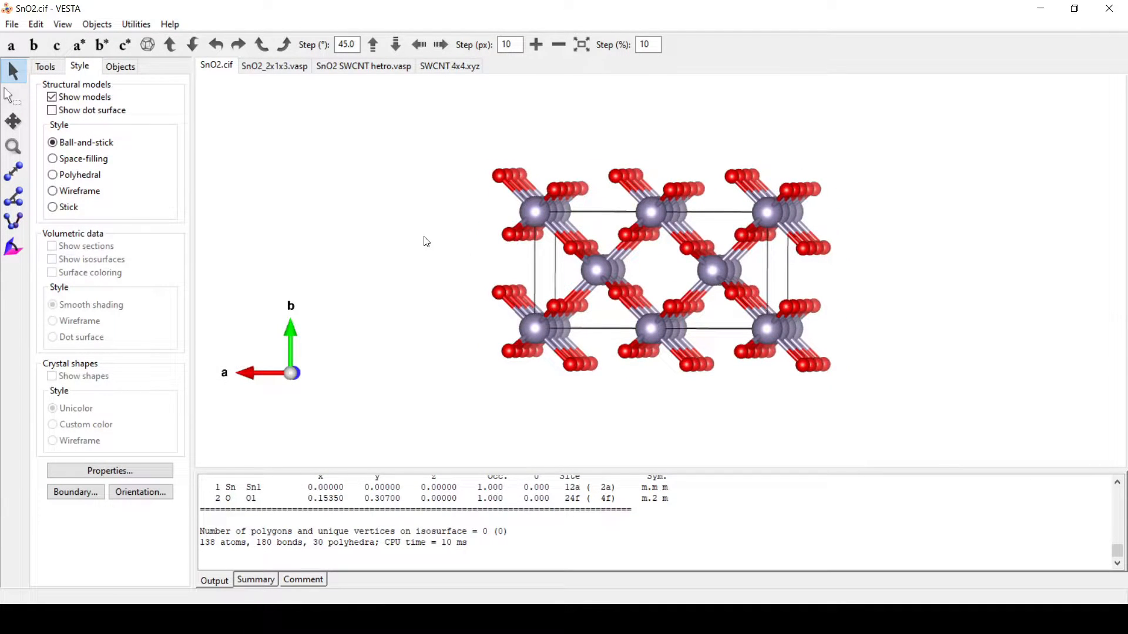
{"action": "left_click_drag", "start_coordinate": [453, 229], "coordinate": [833, 219]}
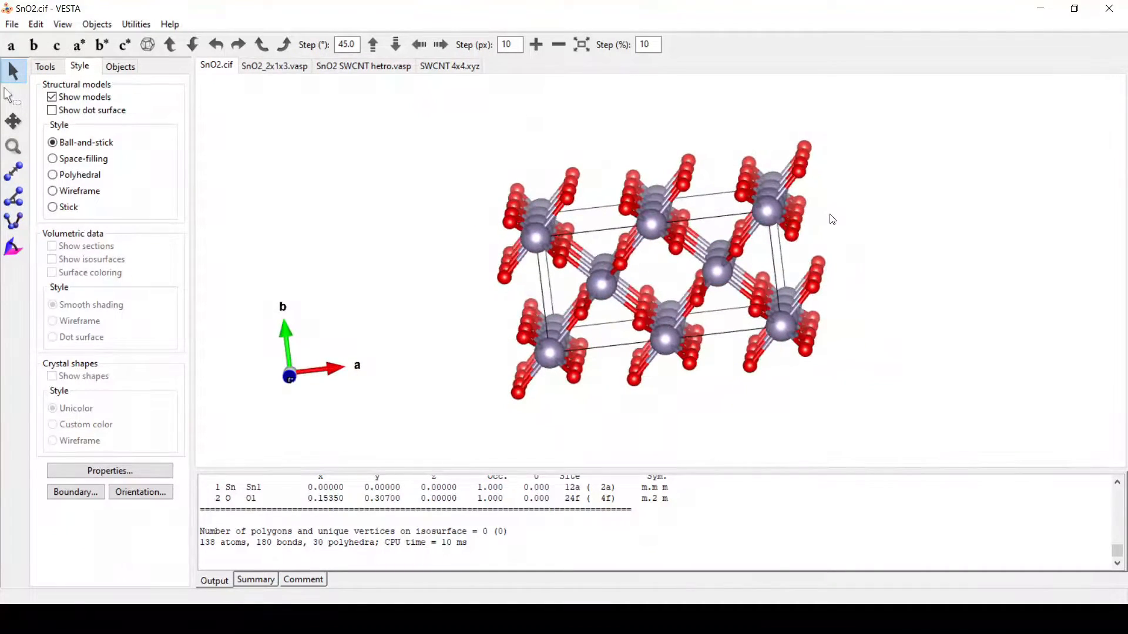
Export the SnO2 supercell to the CNT folder as the VASP file SnO2_2x1x3.vasp with Cartesian coordinates.
{"action": "left_click_drag", "start_coordinate": [448, 249], "coordinate": [735, 227]}
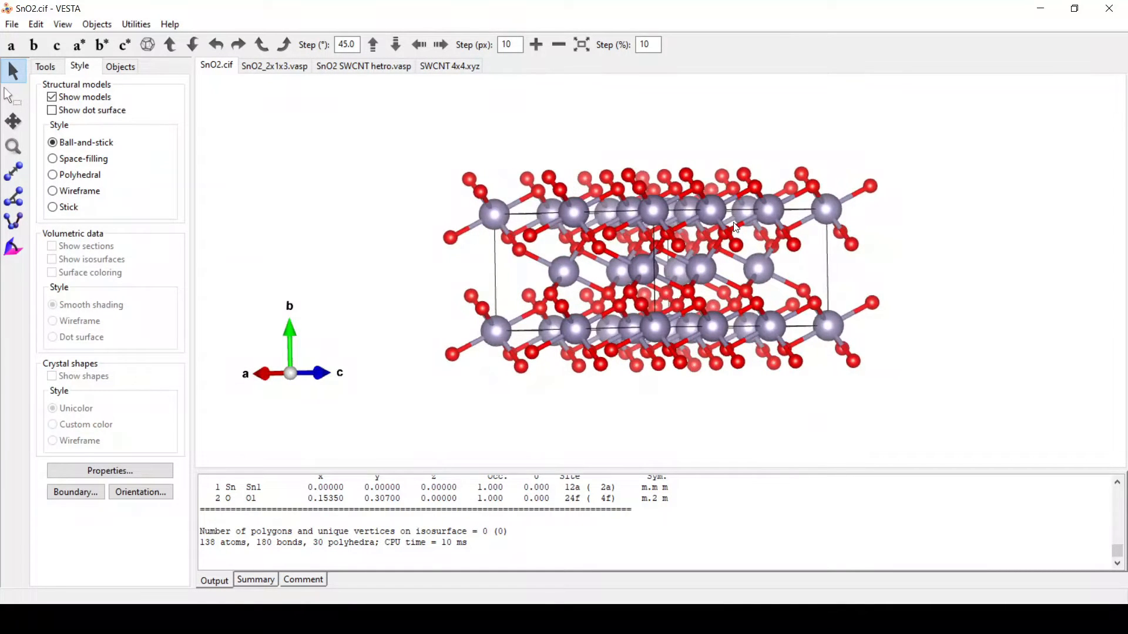
{"action": "left_click", "coordinate": [11, 24]}
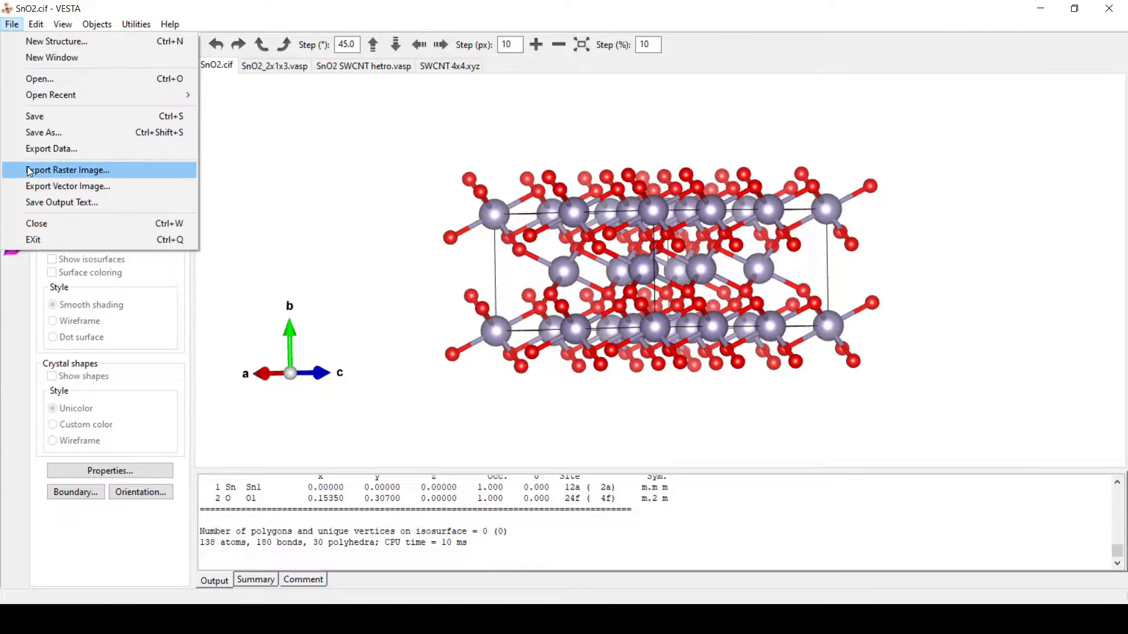
{"action": "left_click", "coordinate": [45, 150]}
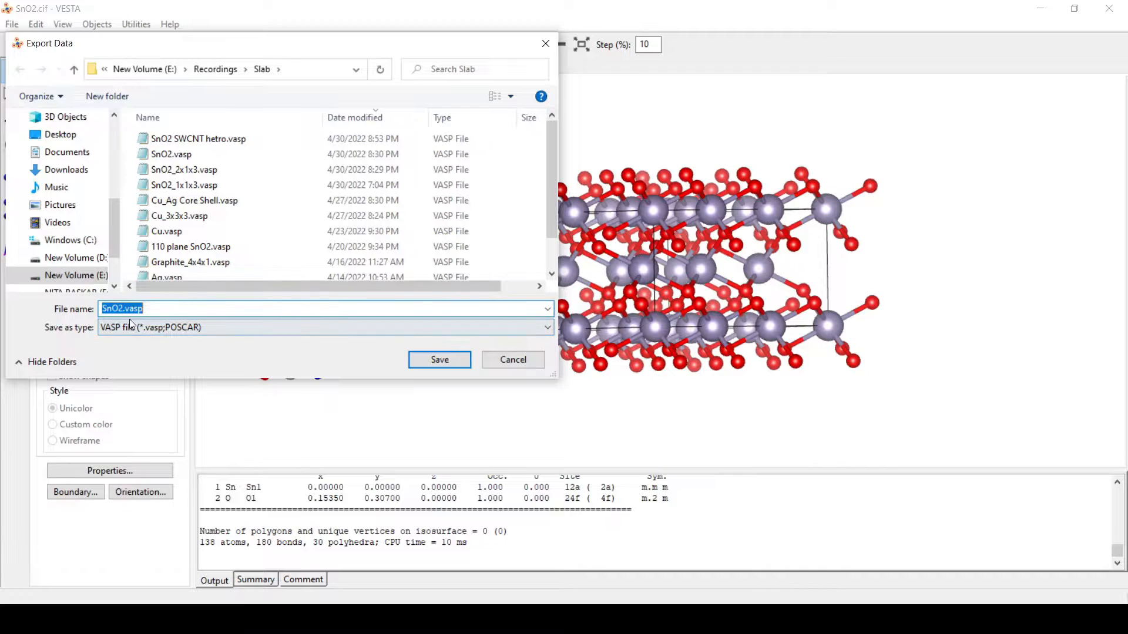
{"action": "scroll", "coordinate": [245, 244], "scroll_direction": "down", "scroll_amount": 1}
{"action": "double_click", "coordinate": [176, 257]}
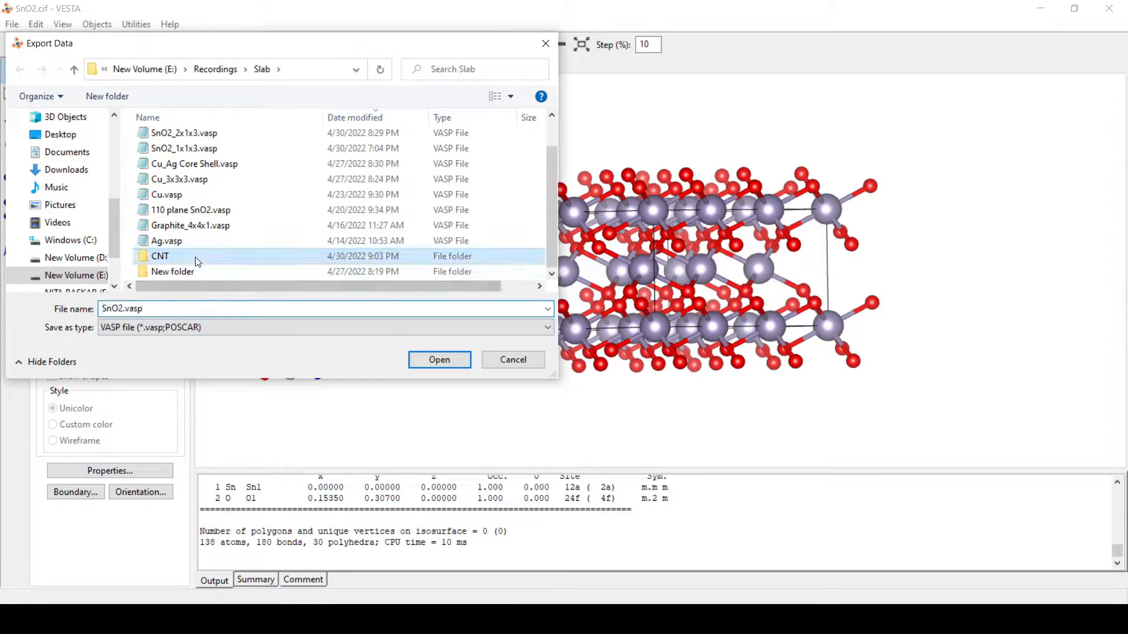
{"action": "left_click", "coordinate": [165, 309]}
{"action": "left_click", "coordinate": [120, 307]}
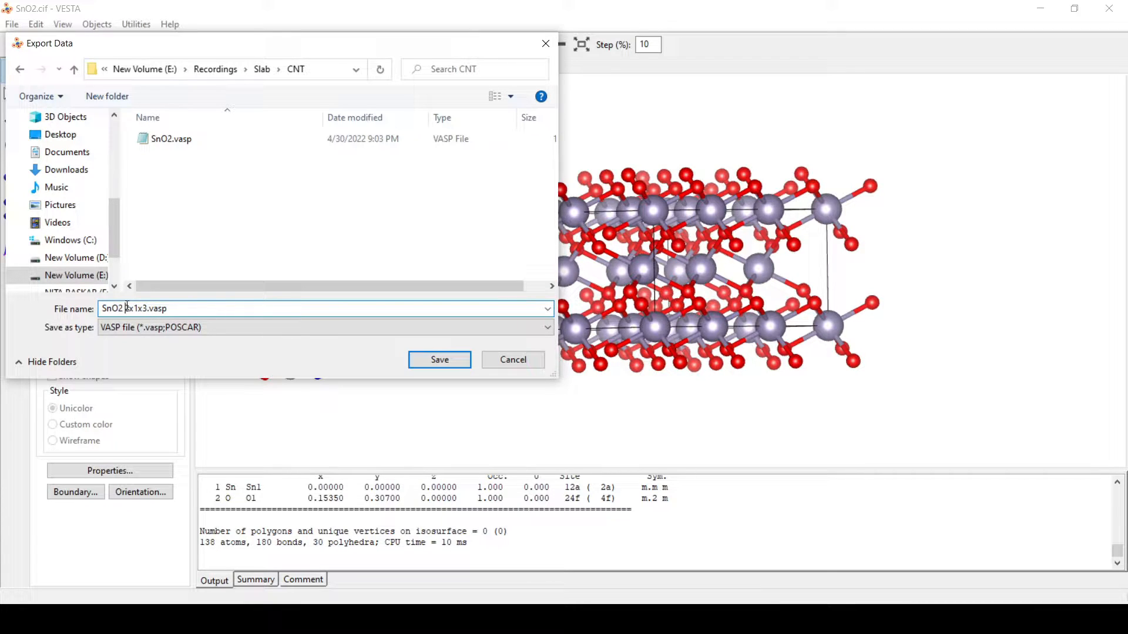
{"action": "key", "text": "BackSpace"}
{"action": "type", "text": "_"}
{"action": "left_click", "coordinate": [454, 358]}
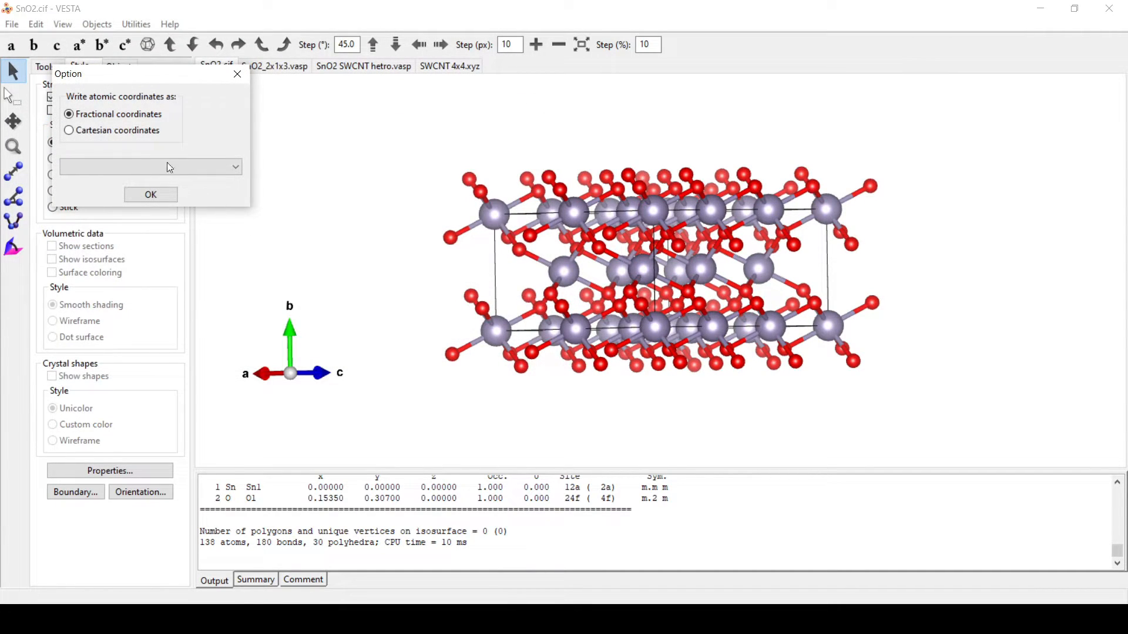
{"action": "left_click", "coordinate": [141, 131]}
{"action": "left_click", "coordinate": [161, 199]}
Open the exported SnO2_2x1x3.vasp structure from the CNT folder.
{"action": "left_click_drag", "start_coordinate": [450, 237], "coordinate": [955, 243]}
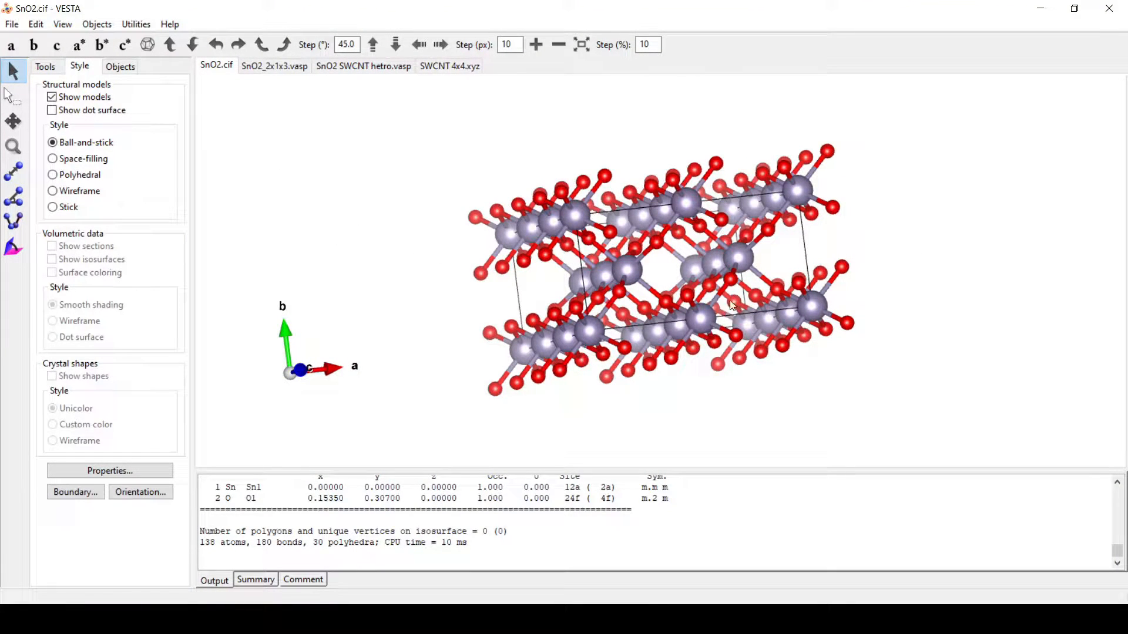
{"action": "left_click", "coordinate": [12, 24]}
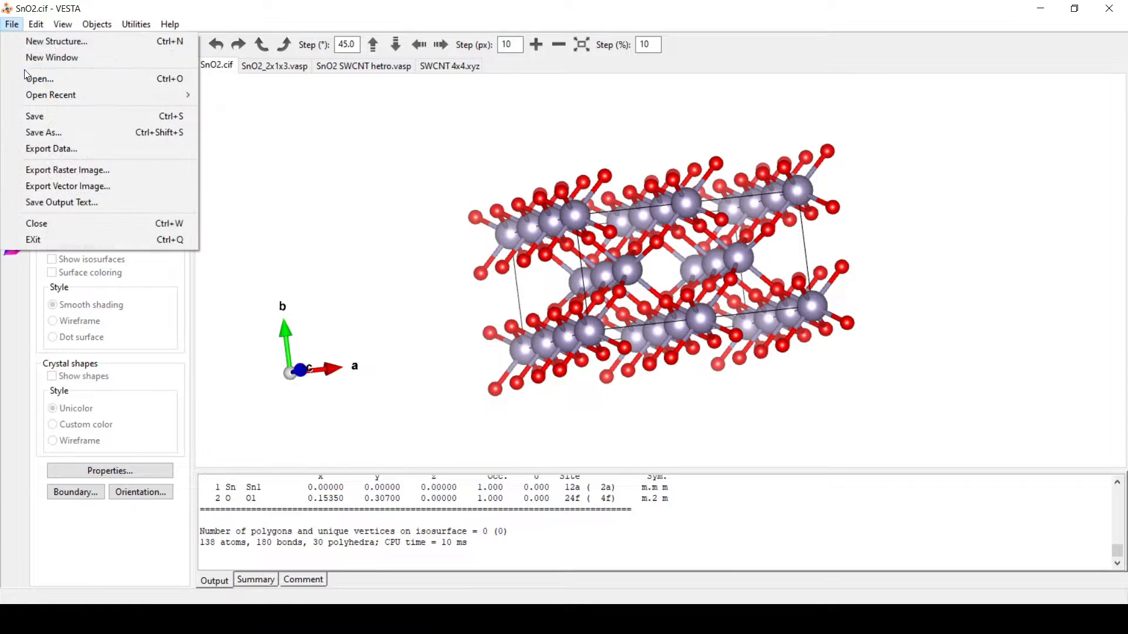
{"action": "left_click", "coordinate": [32, 79]}
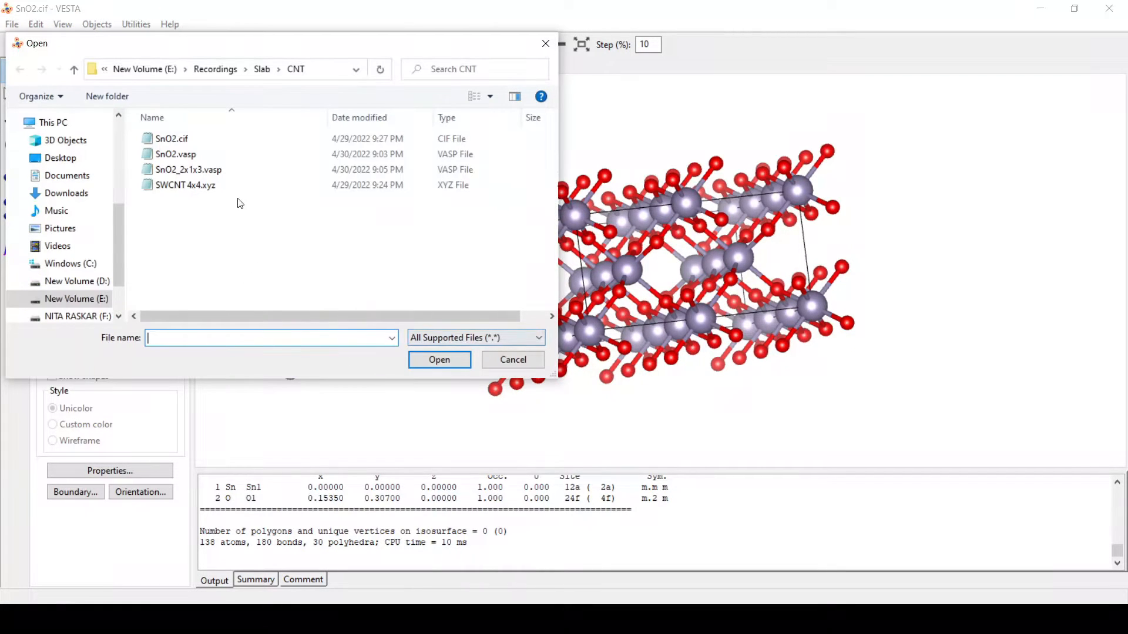
{"action": "left_click", "coordinate": [228, 173]}
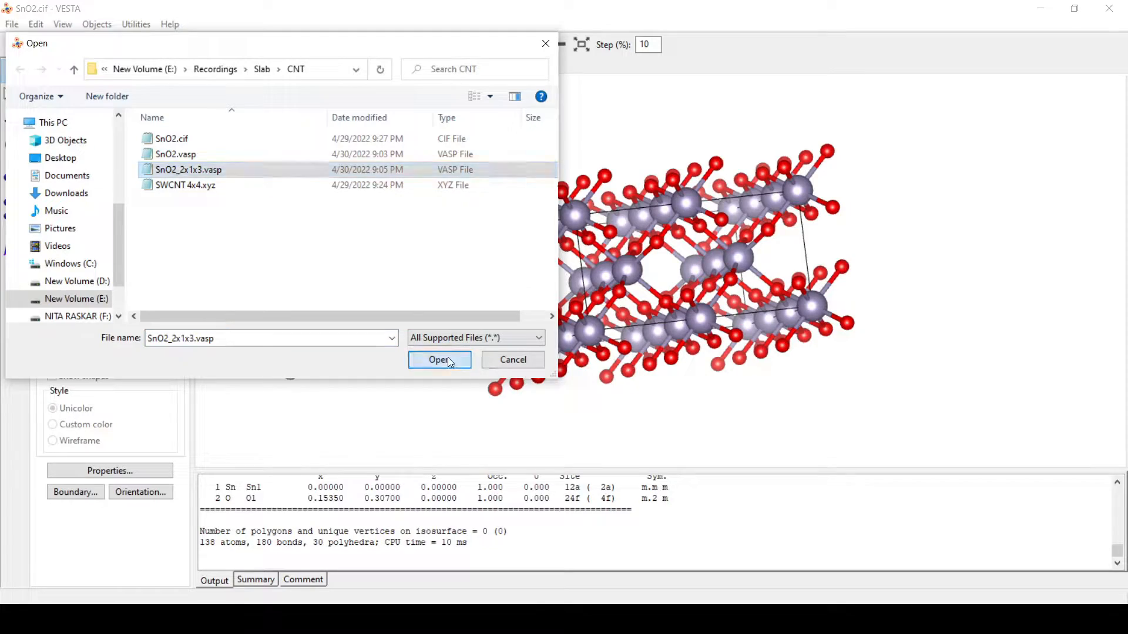
{"action": "left_click", "coordinate": [448, 360]}
{"action": "left_click_drag", "start_coordinate": [913, 261], "coordinate": [1031, 270]}
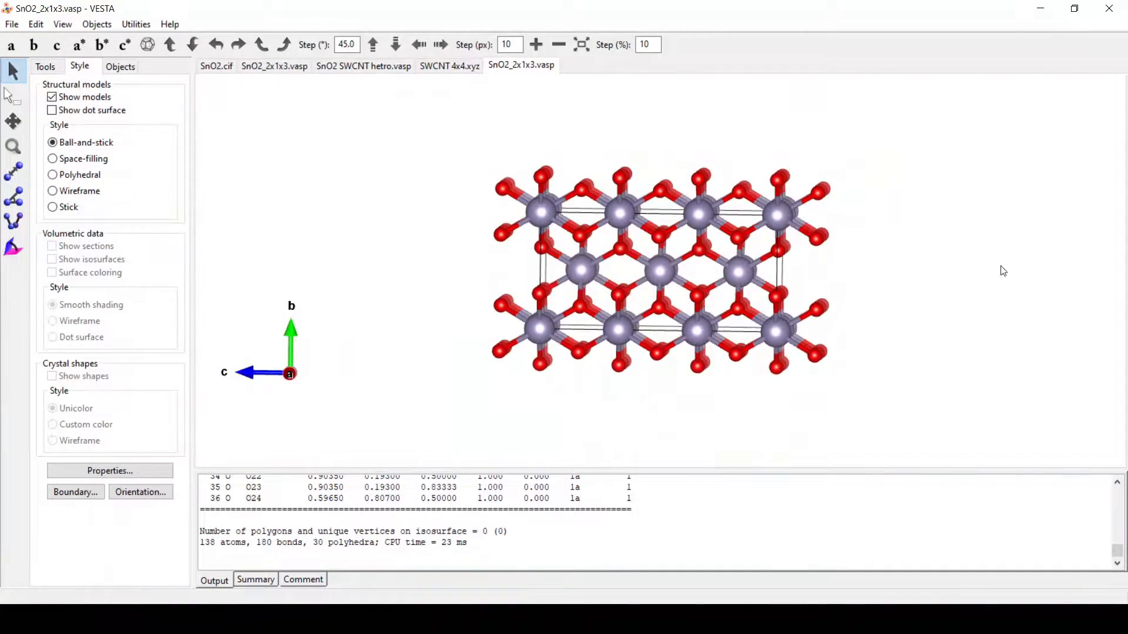
Import SWCNT 4x4.xyz from the CNT folder as a second phase of the SnO2_2x1x3.vasp structure and apply it.
{"action": "left_click", "coordinate": [36, 25]}
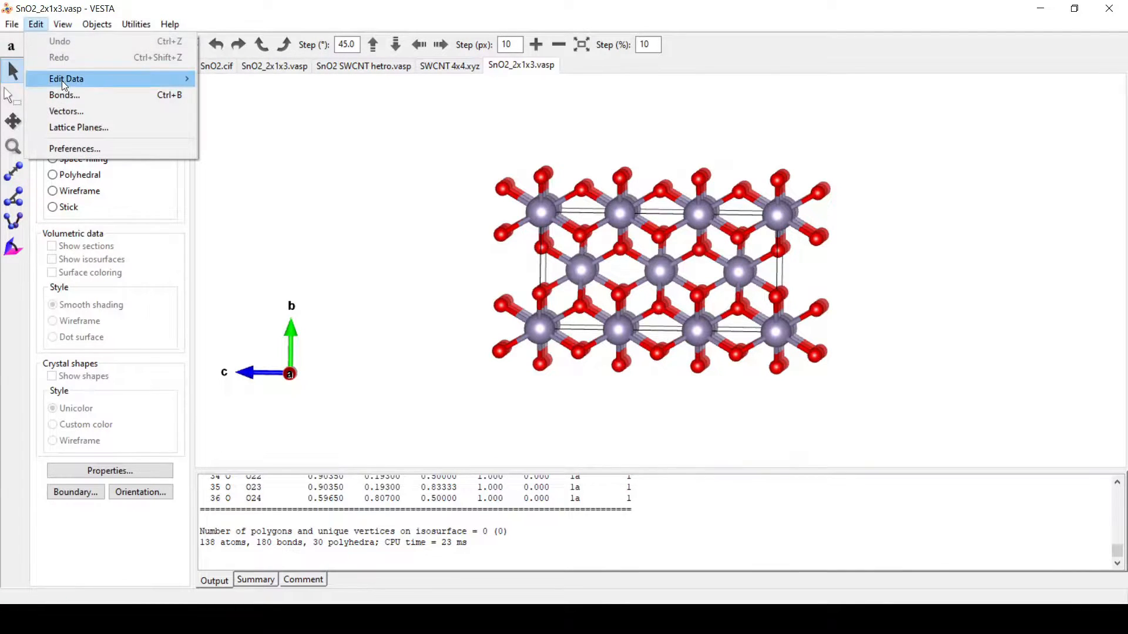
{"action": "mouse_move", "coordinate": [180, 83]}
{"action": "left_click", "coordinate": [308, 80]}
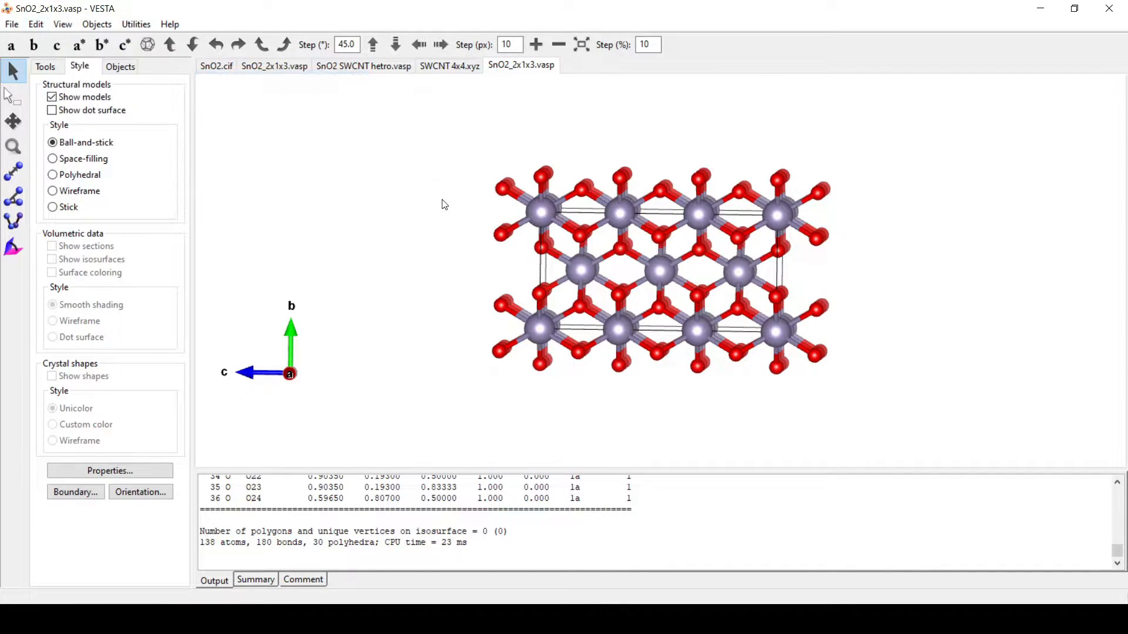
{"action": "left_click", "coordinate": [524, 328]}
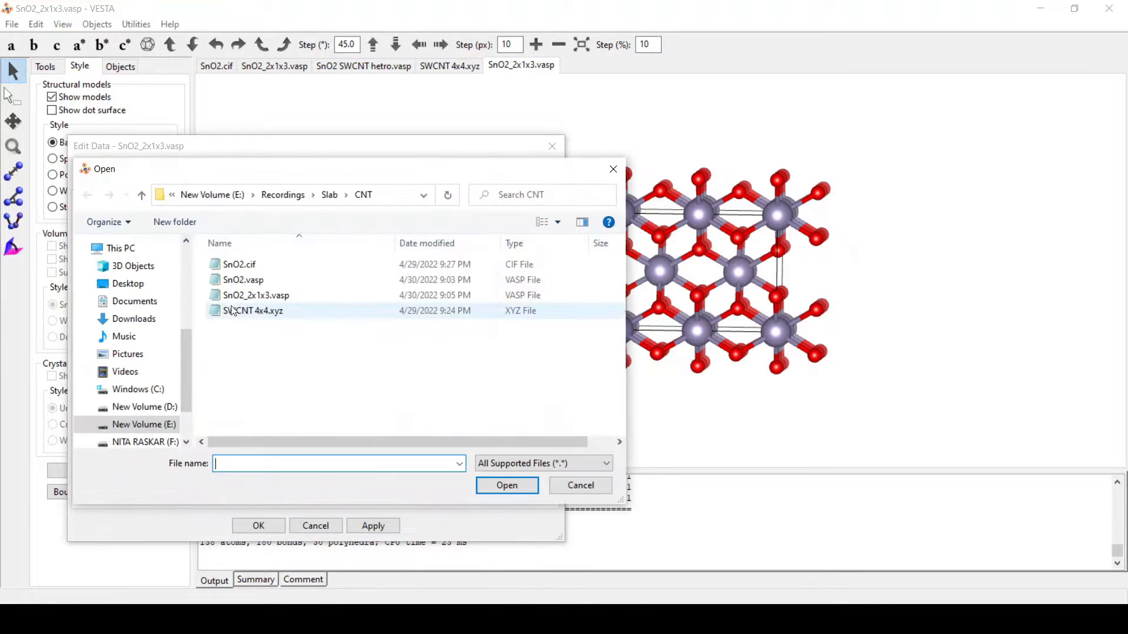
{"action": "left_click", "coordinate": [279, 312]}
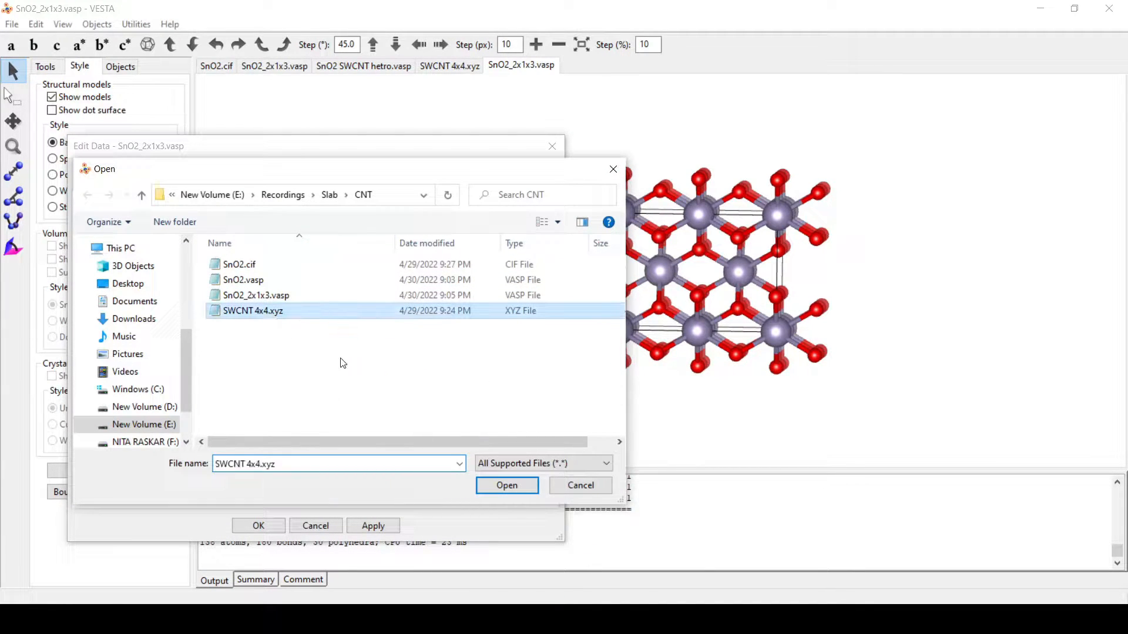
{"action": "left_click", "coordinate": [519, 490]}
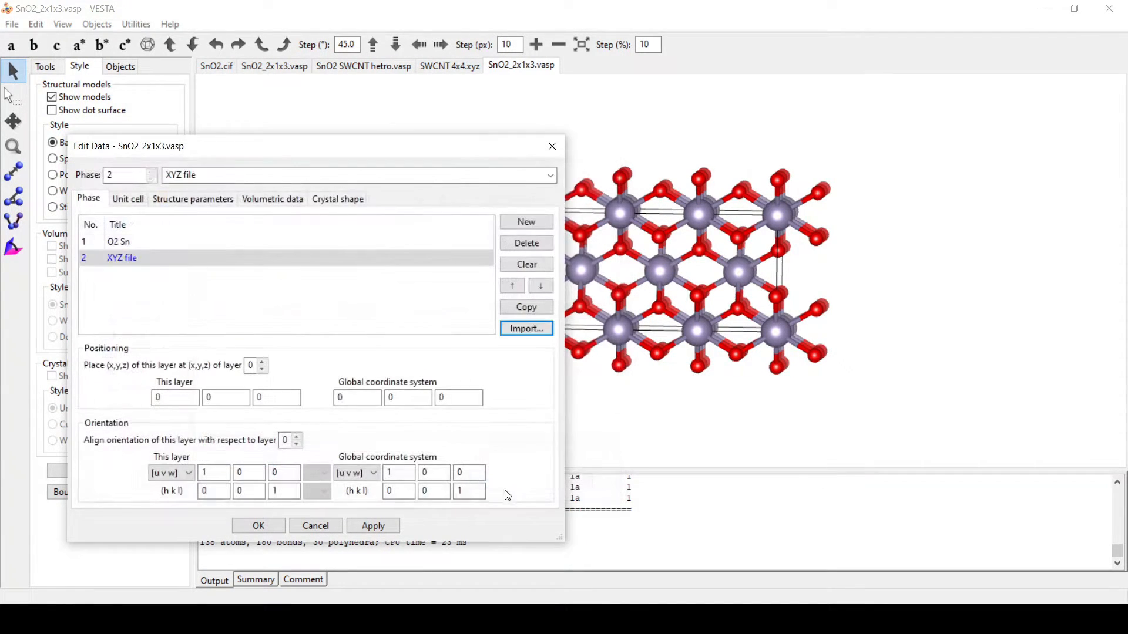
{"action": "left_click", "coordinate": [373, 526]}
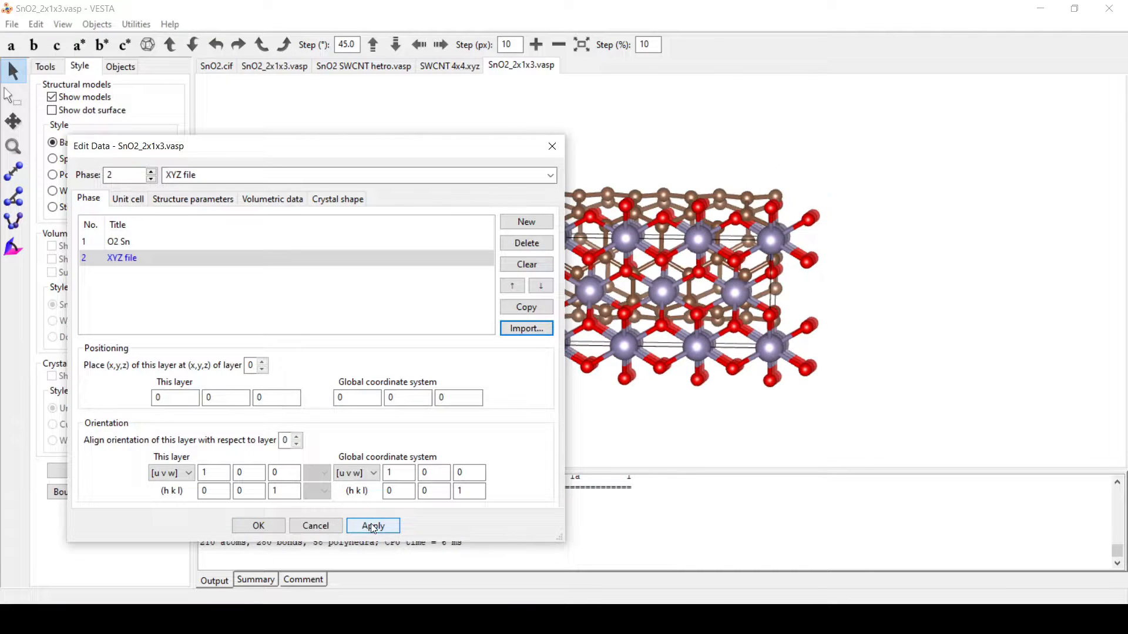
{"action": "left_click", "coordinate": [260, 525]}
View the combined structure along the c axis and open its phase data for editing.
{"action": "left_click_drag", "start_coordinate": [384, 310], "coordinate": [575, 304]}
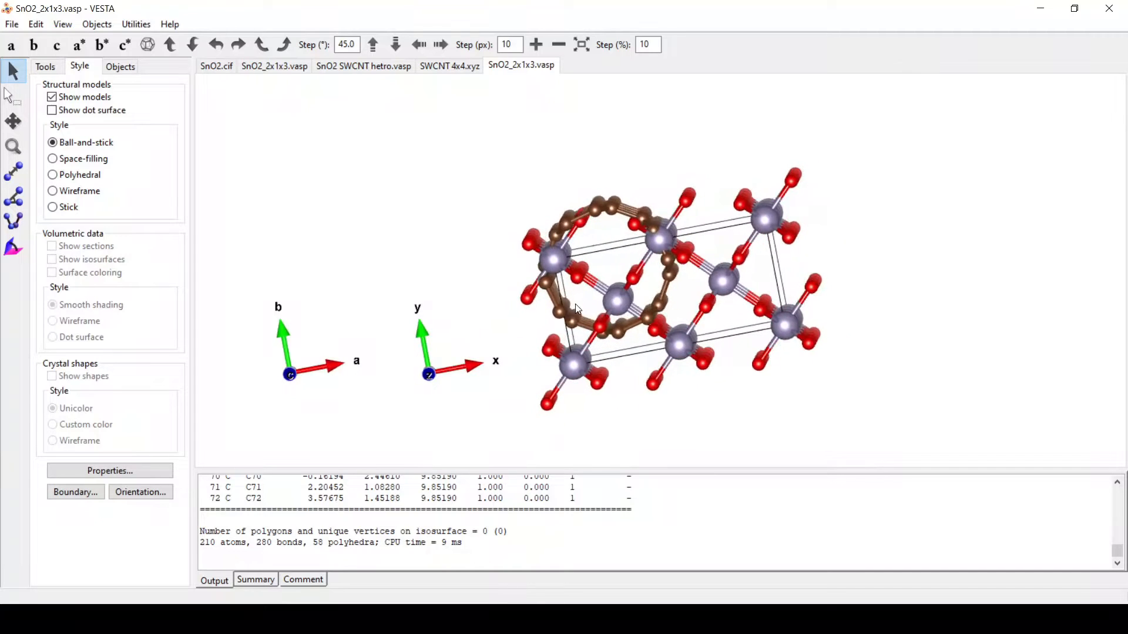
{"action": "left_click", "coordinate": [56, 45]}
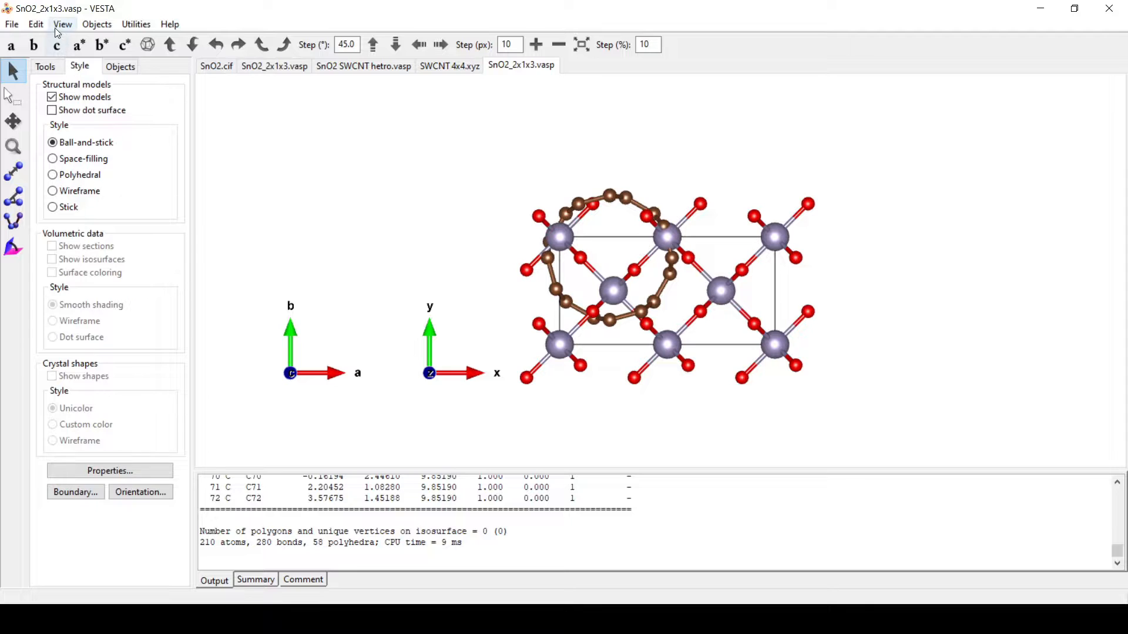
{"action": "left_click", "coordinate": [35, 24]}
{"action": "mouse_move", "coordinate": [54, 79]}
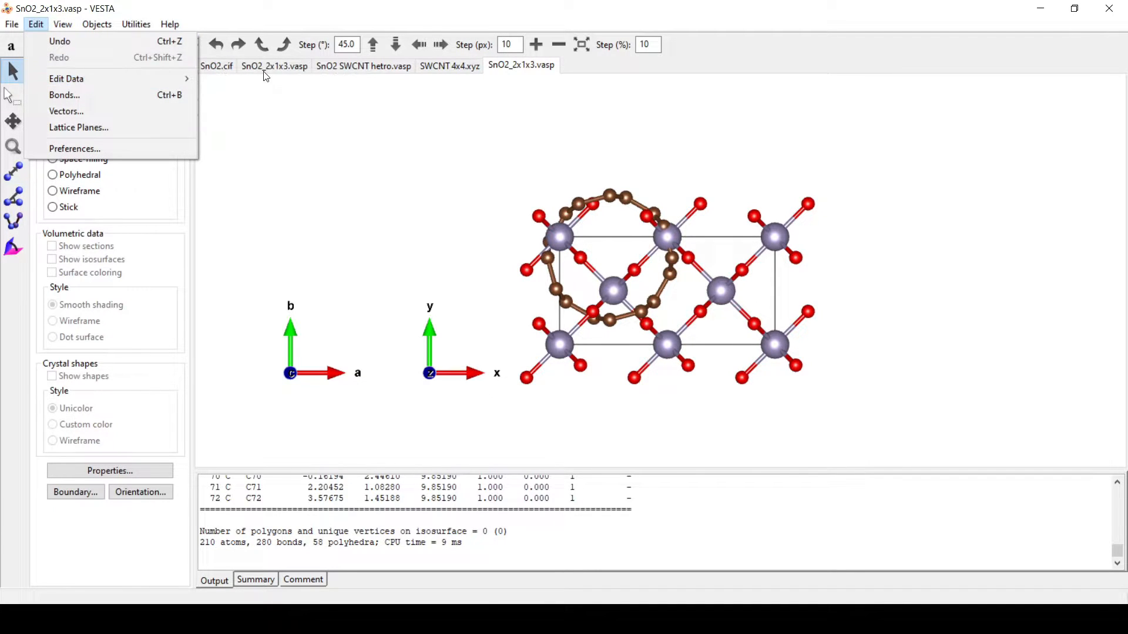
{"action": "left_click", "coordinate": [233, 78]}
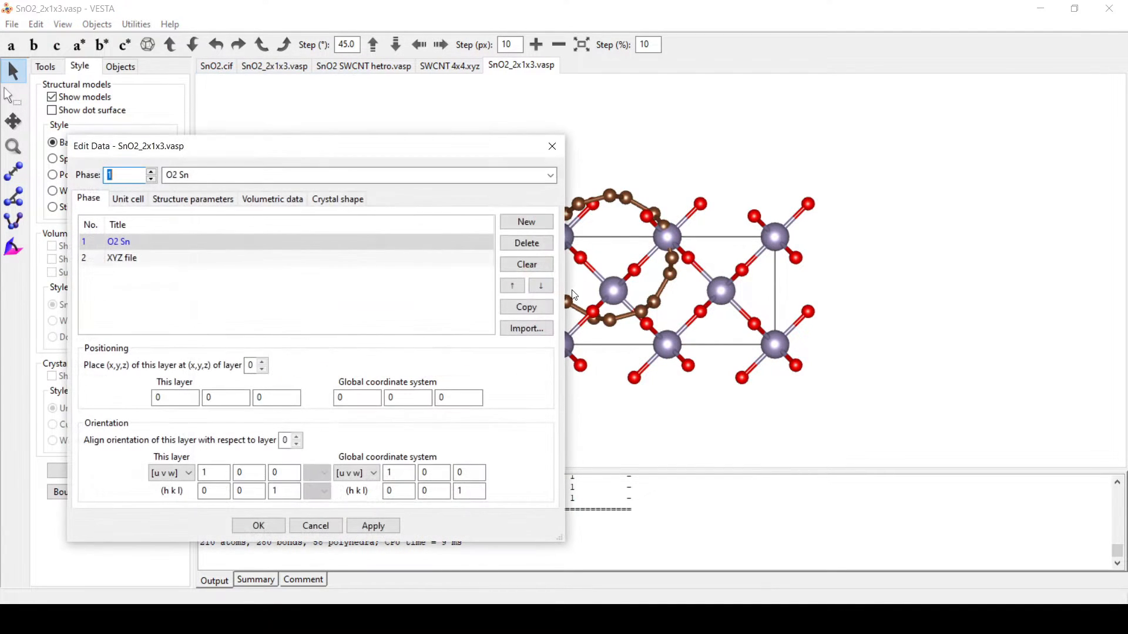
{"action": "left_click_drag", "start_coordinate": [402, 147], "coordinate": [330, 141]}
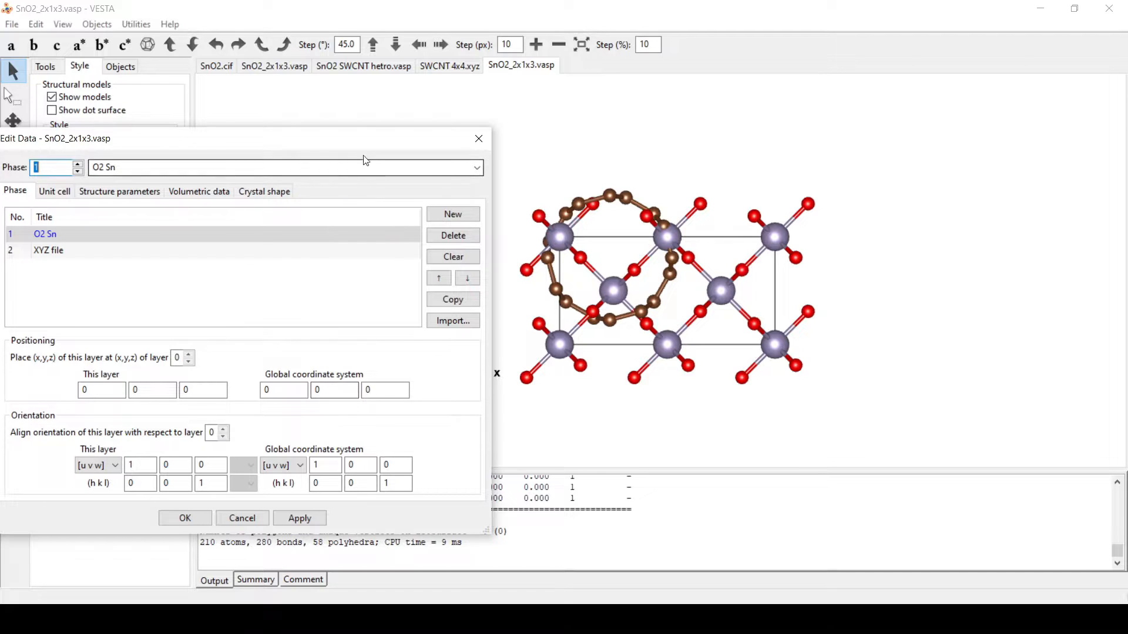
{"action": "left_click_drag", "start_coordinate": [364, 147], "coordinate": [500, 149]}
Try to place the O2 Sn phase at global x 2.5, and restore its x position to 0.
{"action": "left_click", "coordinate": [420, 392]}
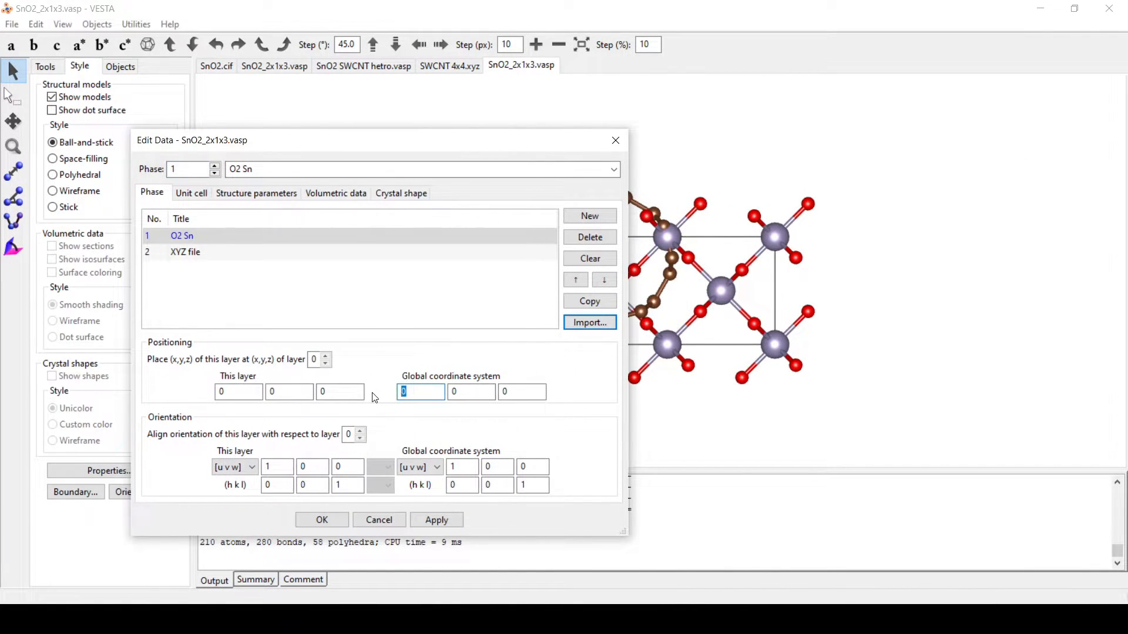
{"action": "type", "text": "2.5"}
{"action": "left_click", "coordinate": [435, 521]}
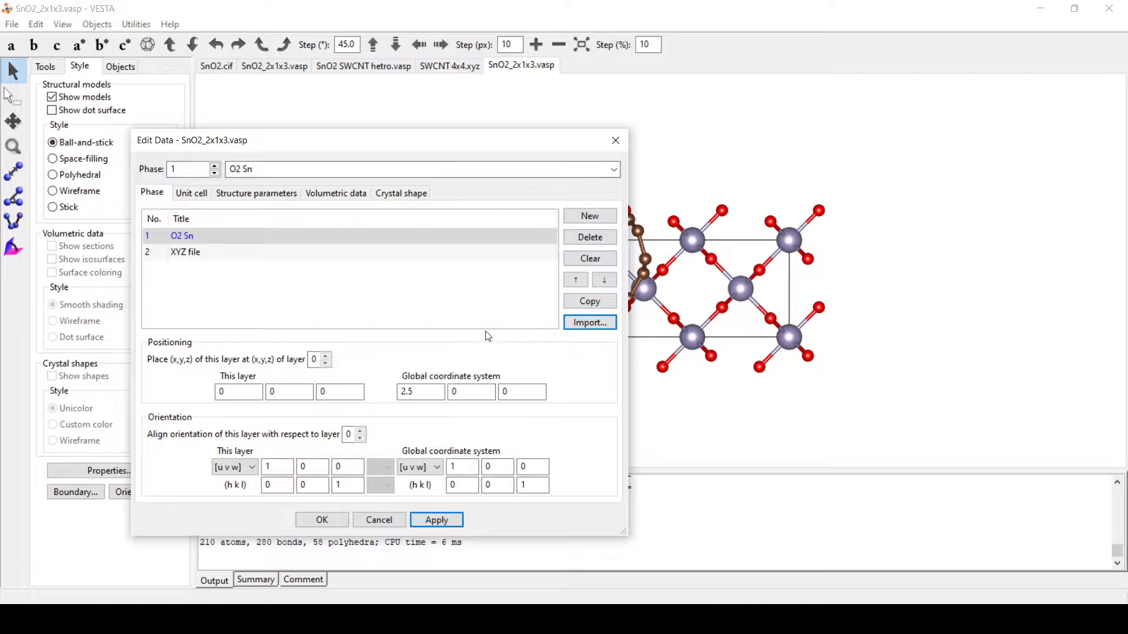
{"action": "double_click", "coordinate": [433, 390]}
{"action": "type", "text": "0"}
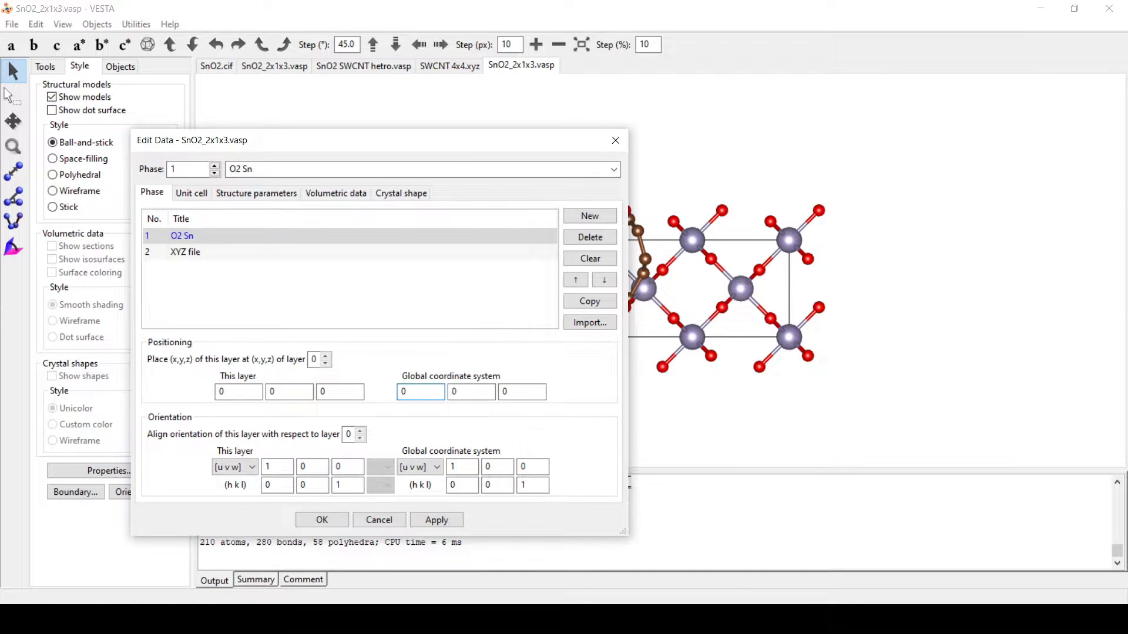
{"action": "left_click", "coordinate": [435, 521]}
Set the nanotube phase's (XYZ file) x position in the global coordinate system to 2.5 and apply it.
{"action": "left_click", "coordinate": [240, 256]}
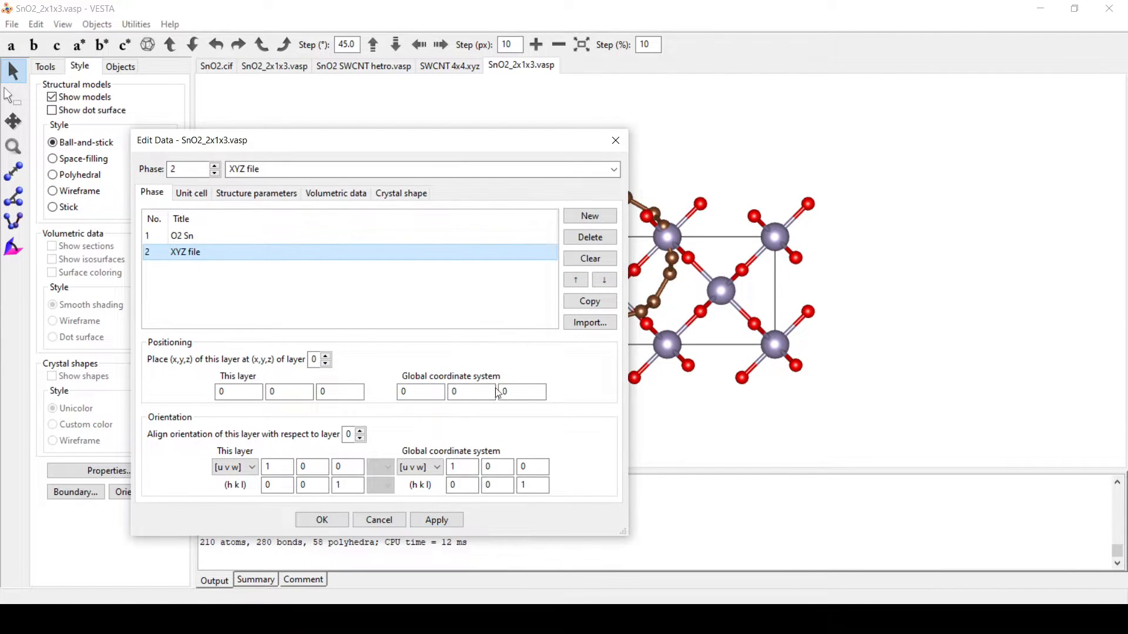
{"action": "left_click_drag", "start_coordinate": [433, 393], "coordinate": [331, 389]}
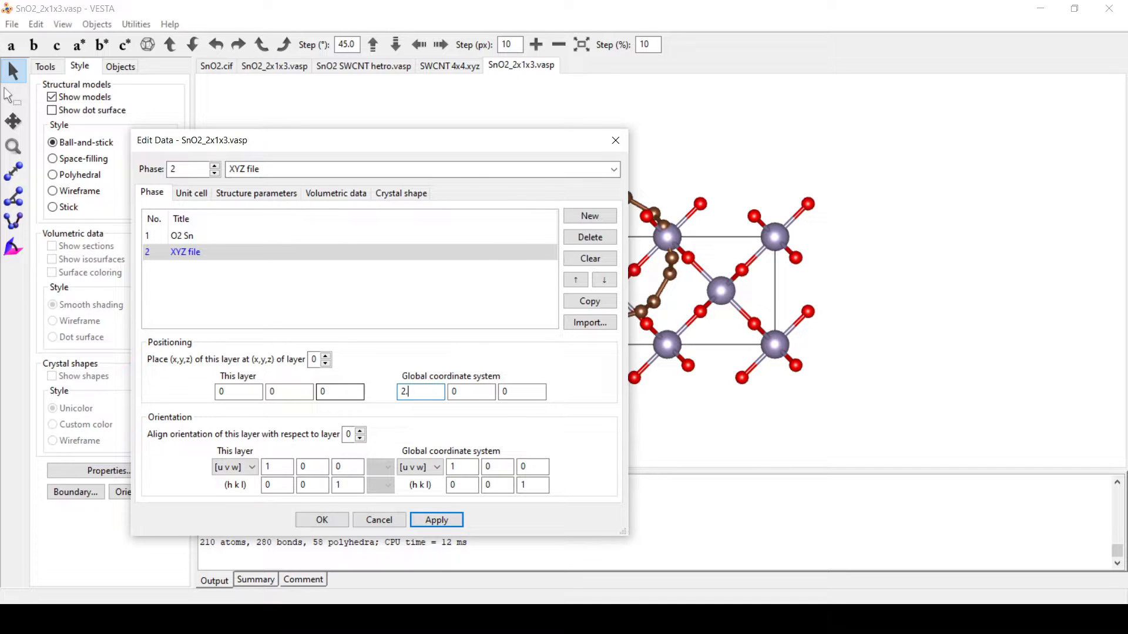
{"action": "type", "text": "2.5"}
{"action": "left_click_drag", "start_coordinate": [453, 141], "coordinate": [296, 115]}
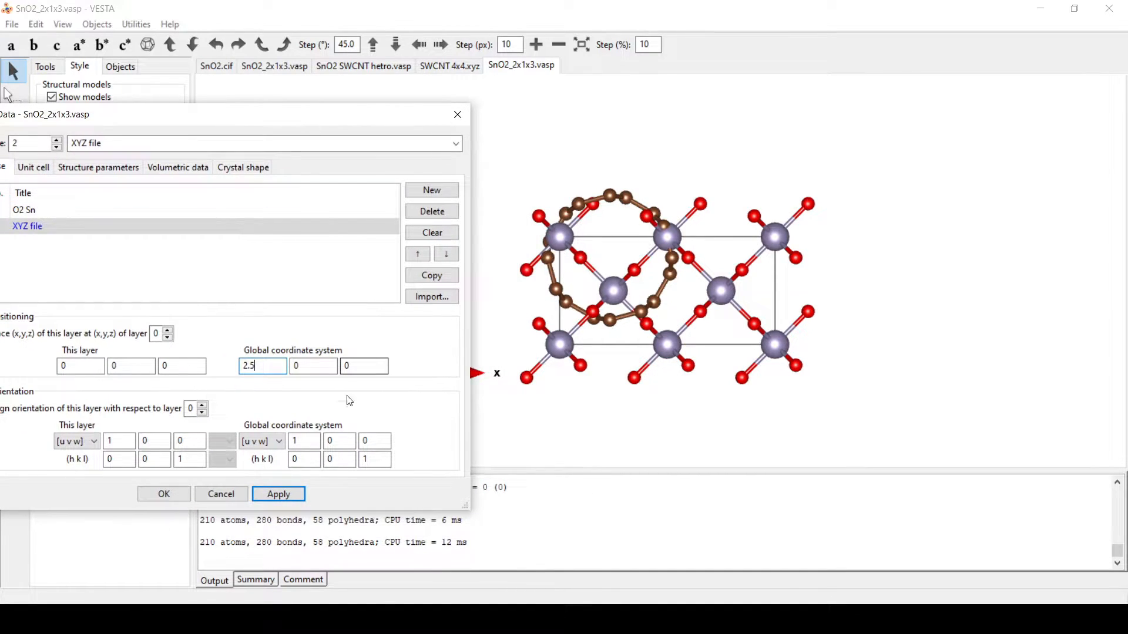
{"action": "left_click", "coordinate": [275, 495]}
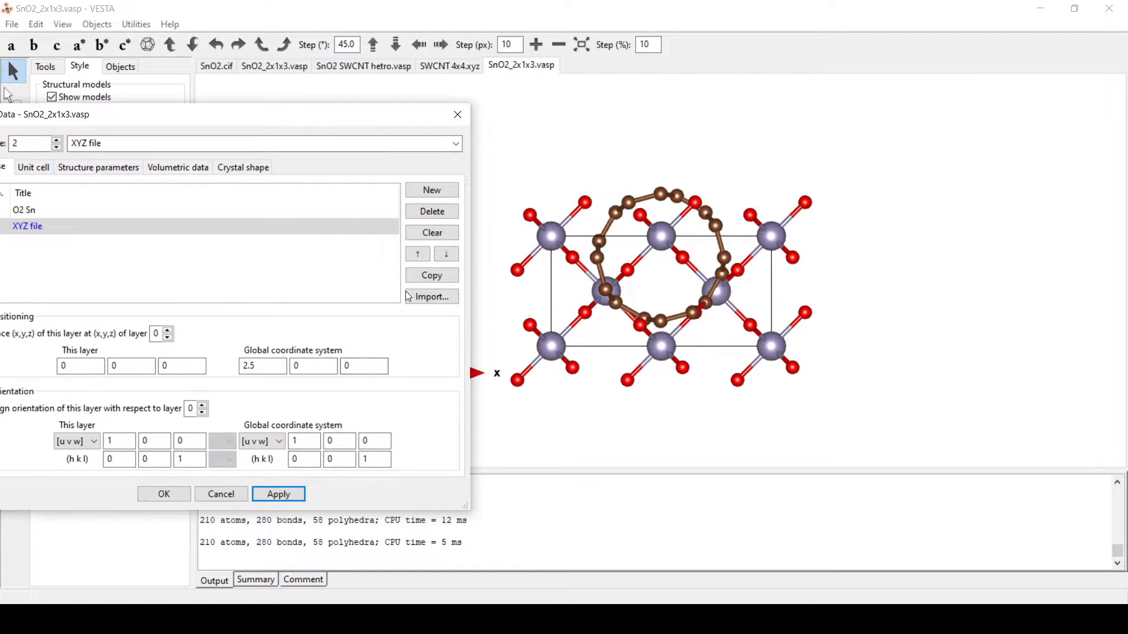
Set the nanotube phase's y position in the global coordinate system to 6 and accept the phase edits.
{"action": "left_click_drag", "start_coordinate": [365, 121], "coordinate": [509, 126]}
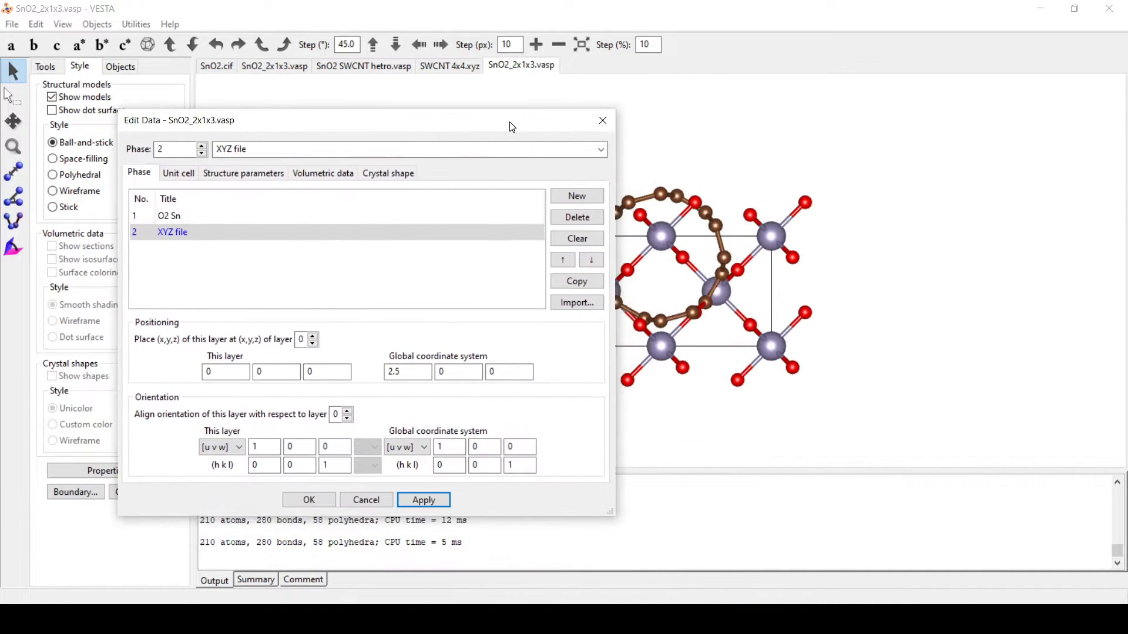
{"action": "double_click", "coordinate": [459, 371]}
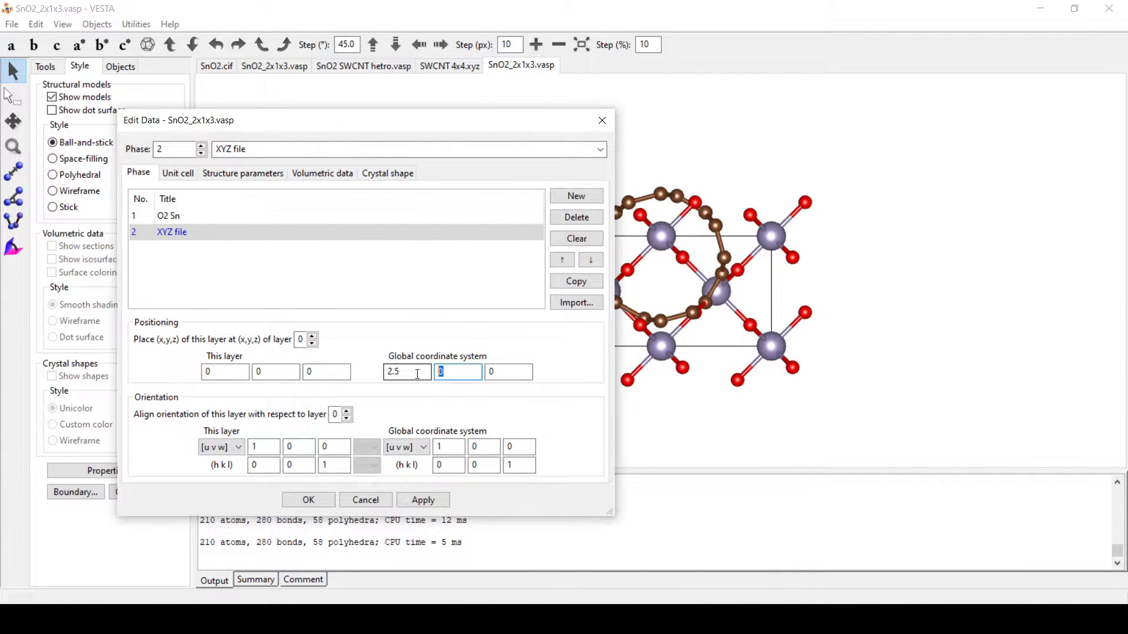
{"action": "type", "text": "6"}
{"action": "left_click", "coordinate": [423, 500]}
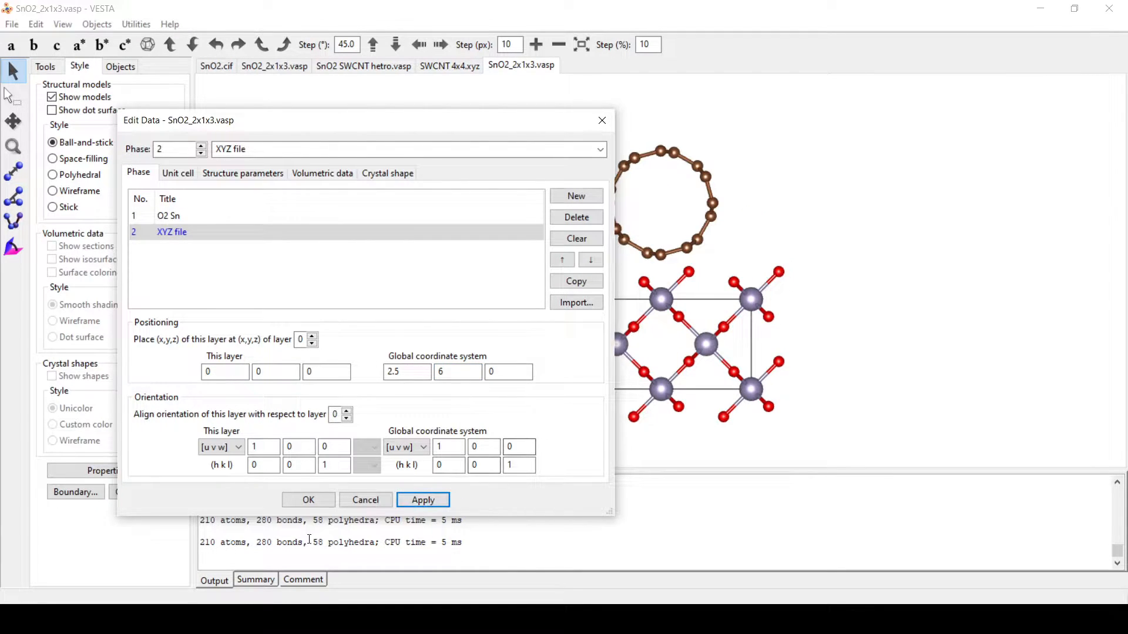
{"action": "left_click", "coordinate": [309, 500]}
Viewing along the c axis, delete the oxygen atoms protruding above the top Sn layer of the SnO2 slab.
{"action": "left_click_drag", "start_coordinate": [485, 287], "coordinate": [669, 276]}
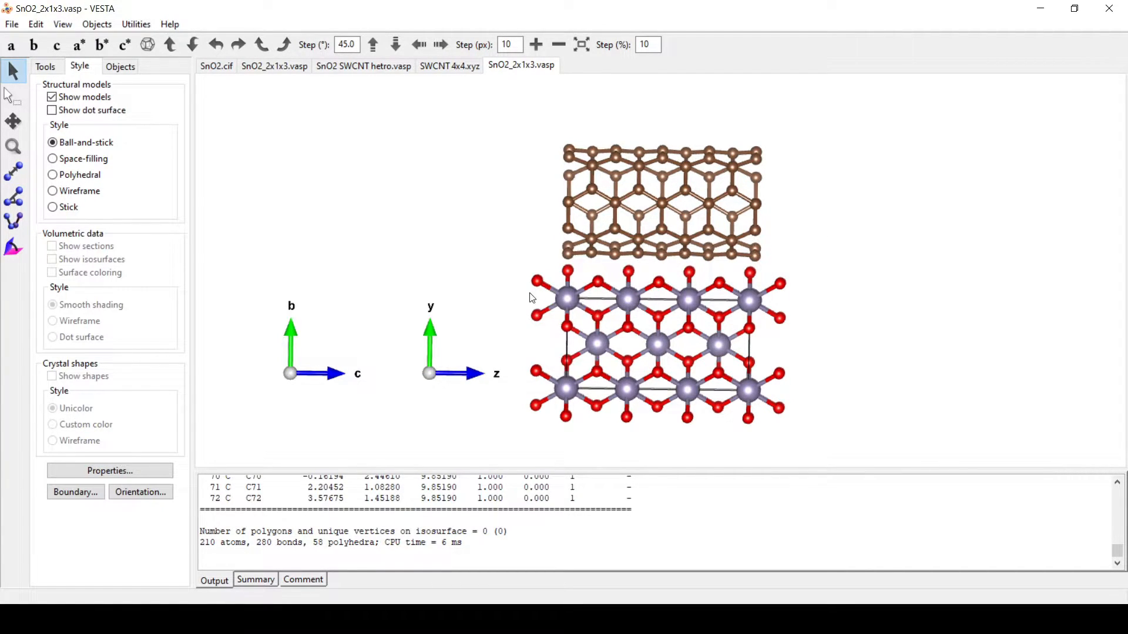
{"action": "left_click", "coordinate": [10, 100]}
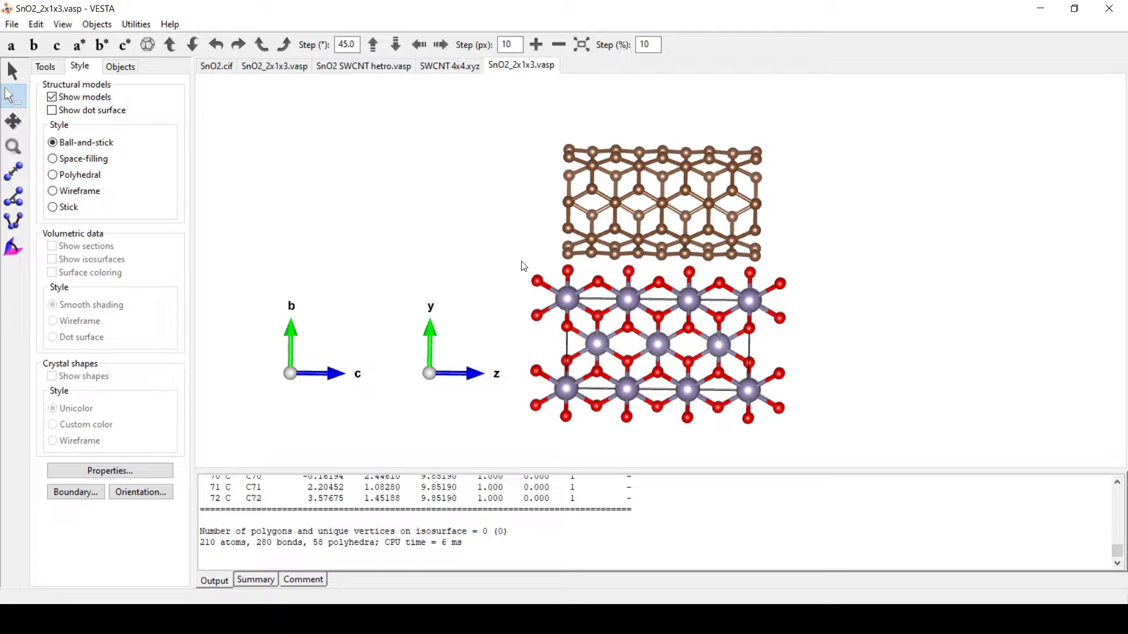
{"action": "left_click", "coordinate": [57, 46]}
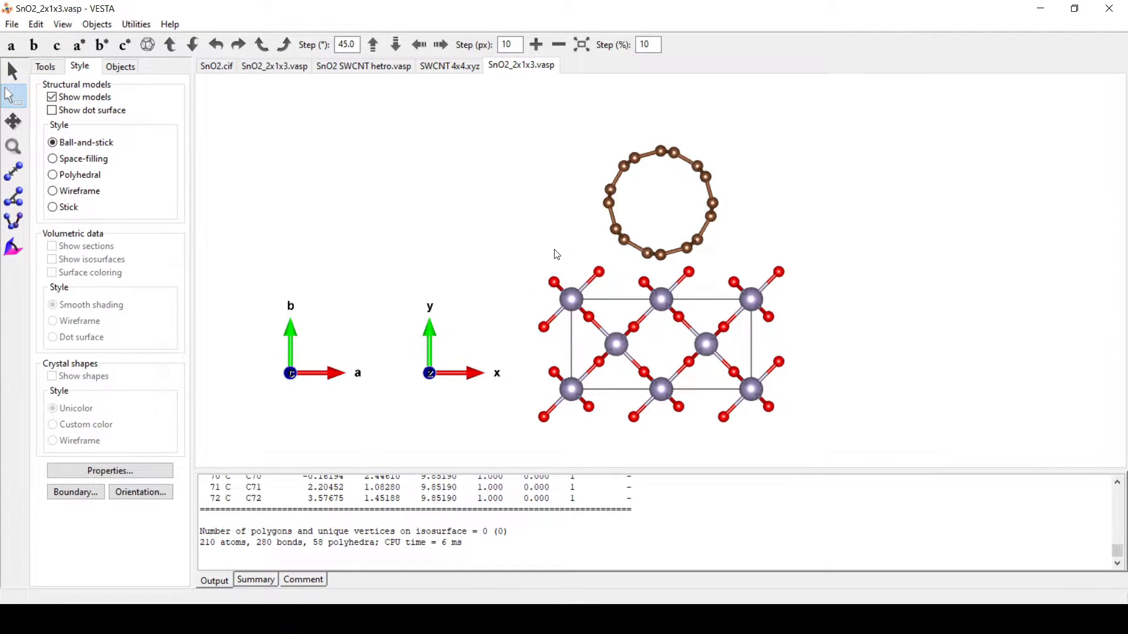
{"action": "left_click_drag", "start_coordinate": [516, 254], "coordinate": [604, 282]}
{"action": "key", "text": "Delete"}
{"action": "left_click_drag", "start_coordinate": [533, 262], "coordinate": [809, 284]}
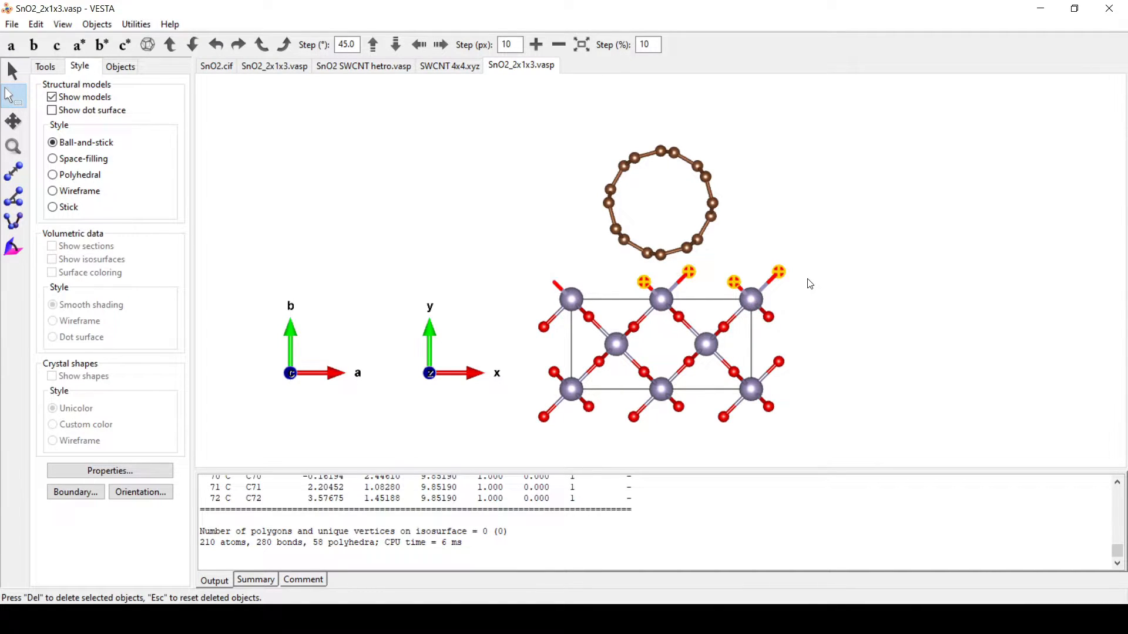
{"action": "key", "text": "Delete"}
Delete the oxygen atoms protruding beyond the sides and underside of the slab's cell boundary.
{"action": "left_click_drag", "start_coordinate": [536, 288], "coordinate": [782, 409]}
{"action": "key", "text": "Delete"}
{"action": "key", "text": "Delete"}
{"action": "left_click_drag", "start_coordinate": [825, 279], "coordinate": [770, 377]}
{"action": "key", "text": "Delete"}
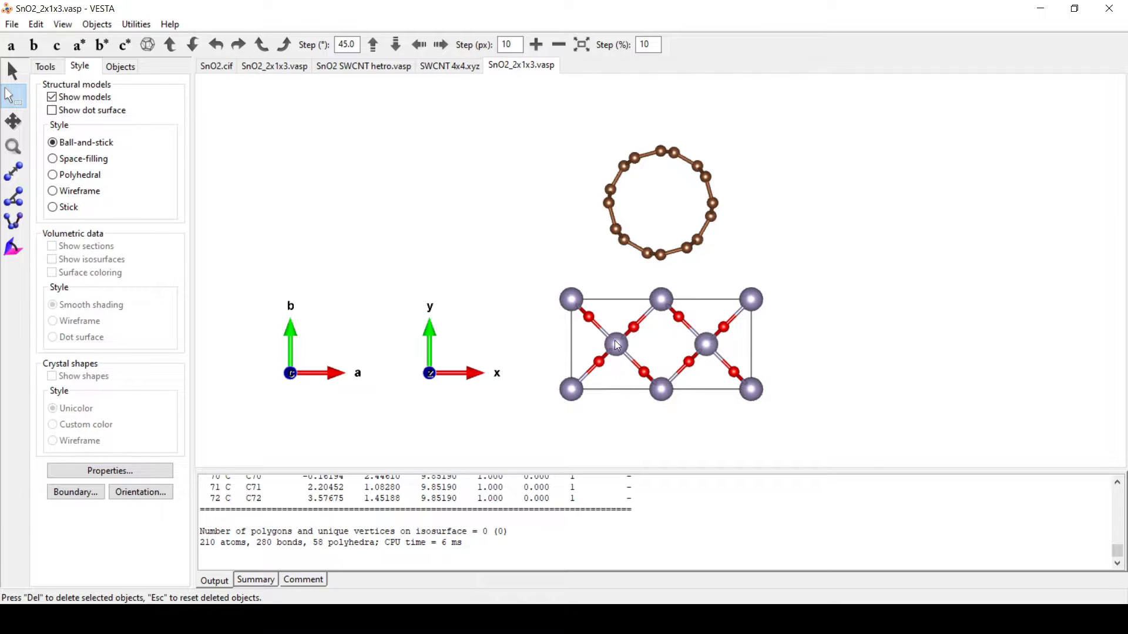
Turn the model 90° and delete the oxygen atoms sticking out past both ends of the cell along c.
{"action": "left_click", "coordinate": [239, 44]}
{"action": "left_click", "coordinate": [238, 45]}
{"action": "left_click_drag", "start_coordinate": [853, 285], "coordinate": [775, 408]}
{"action": "key", "text": "Delete"}
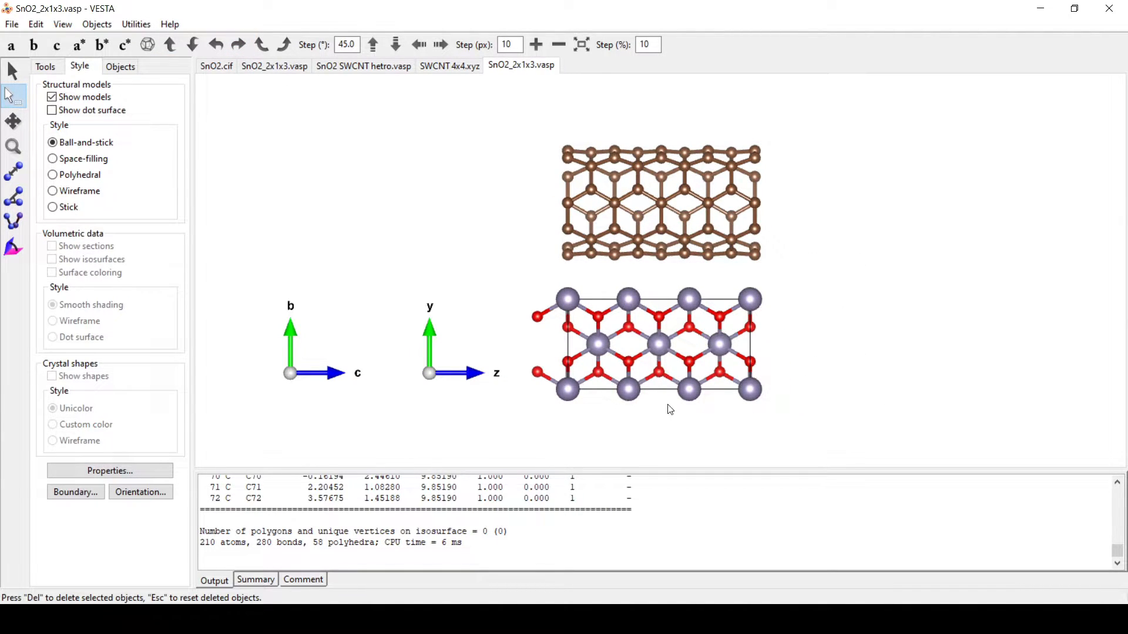
{"action": "left_click_drag", "start_coordinate": [515, 286], "coordinate": [552, 401]}
{"action": "key", "text": "Delete"}
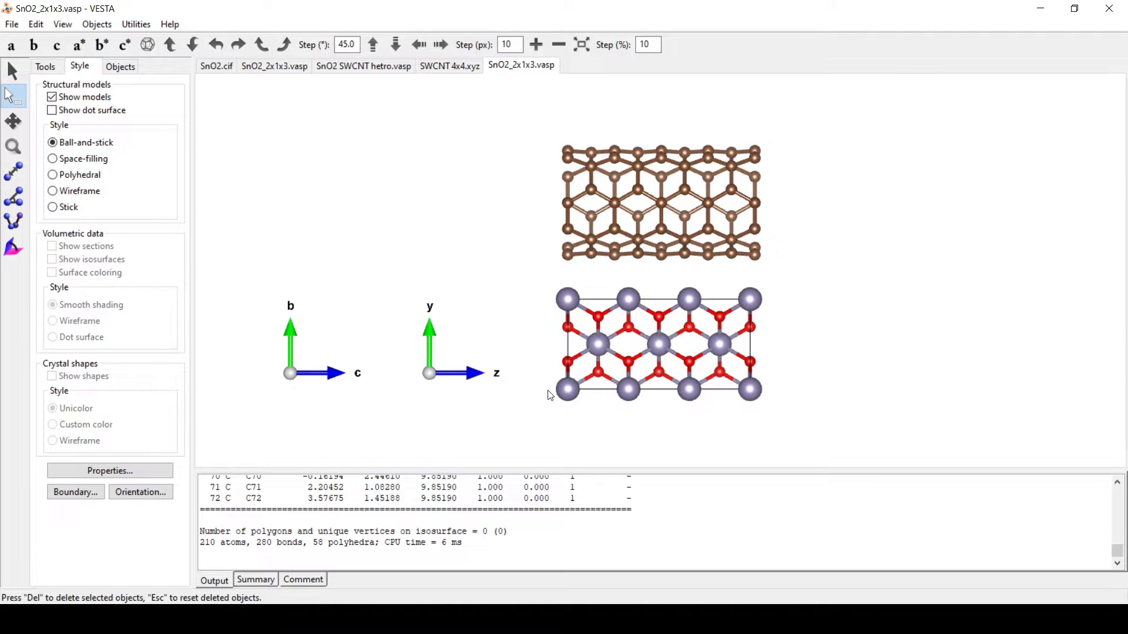
Examine the trimmed heterostructure along the b, a and c axes and from an oblique angle.
{"action": "left_click", "coordinate": [239, 45]}
{"action": "left_click", "coordinate": [239, 44]}
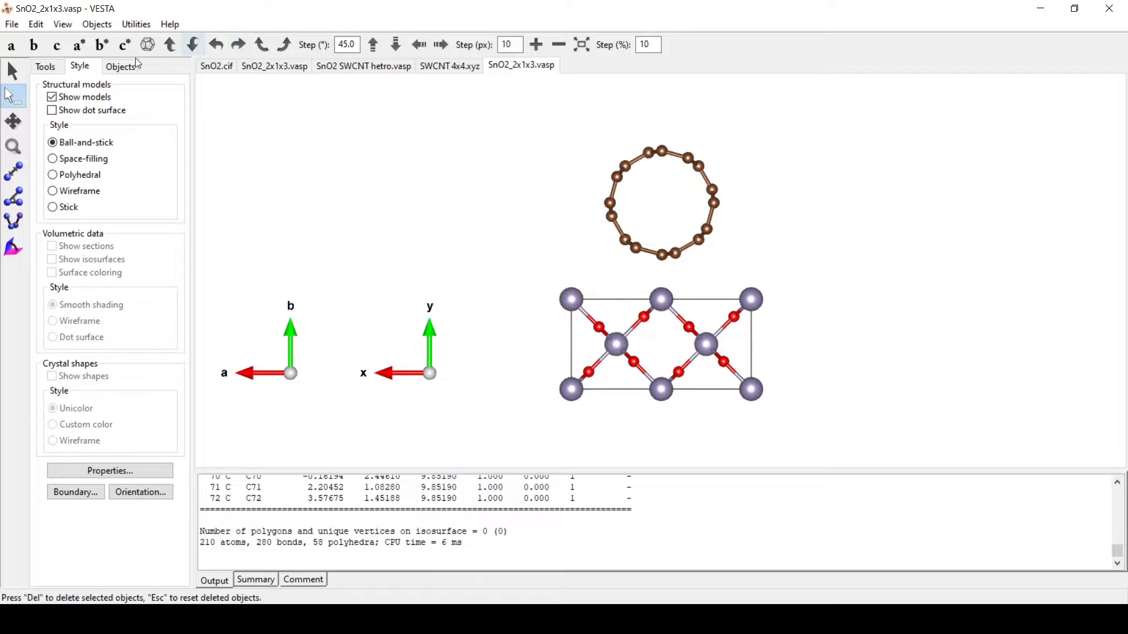
{"action": "left_click", "coordinate": [36, 50]}
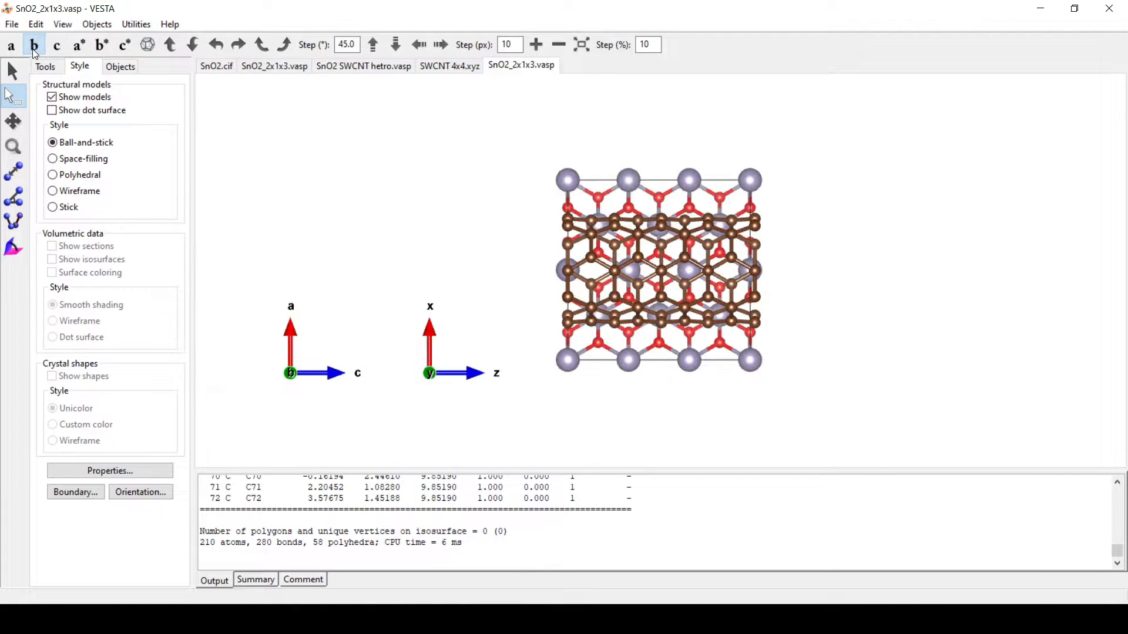
{"action": "left_click", "coordinate": [12, 47]}
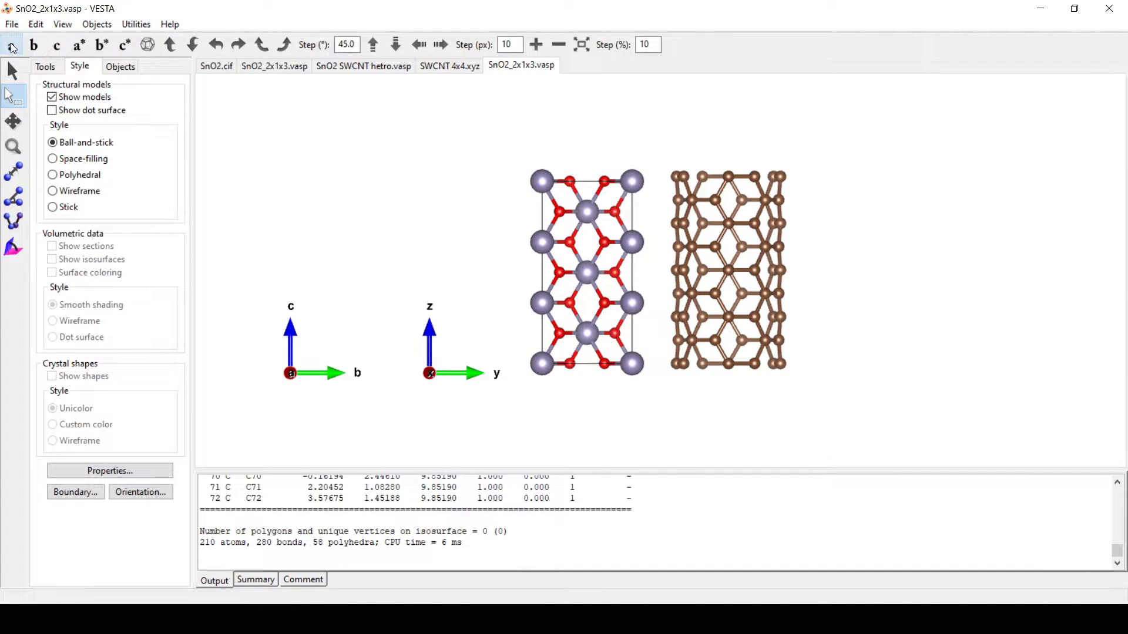
{"action": "left_click", "coordinate": [56, 45]}
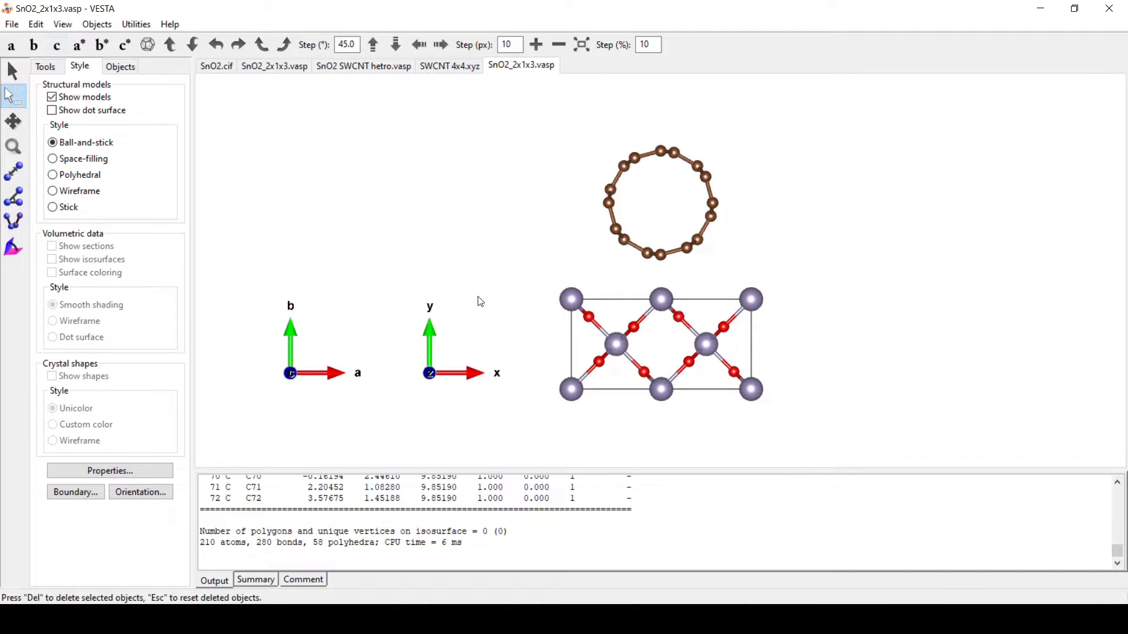
{"action": "left_click", "coordinate": [13, 71]}
{"action": "left_click_drag", "start_coordinate": [432, 312], "coordinate": [607, 285]}
{"action": "left_click_drag", "start_coordinate": [453, 193], "coordinate": [322, 146]}
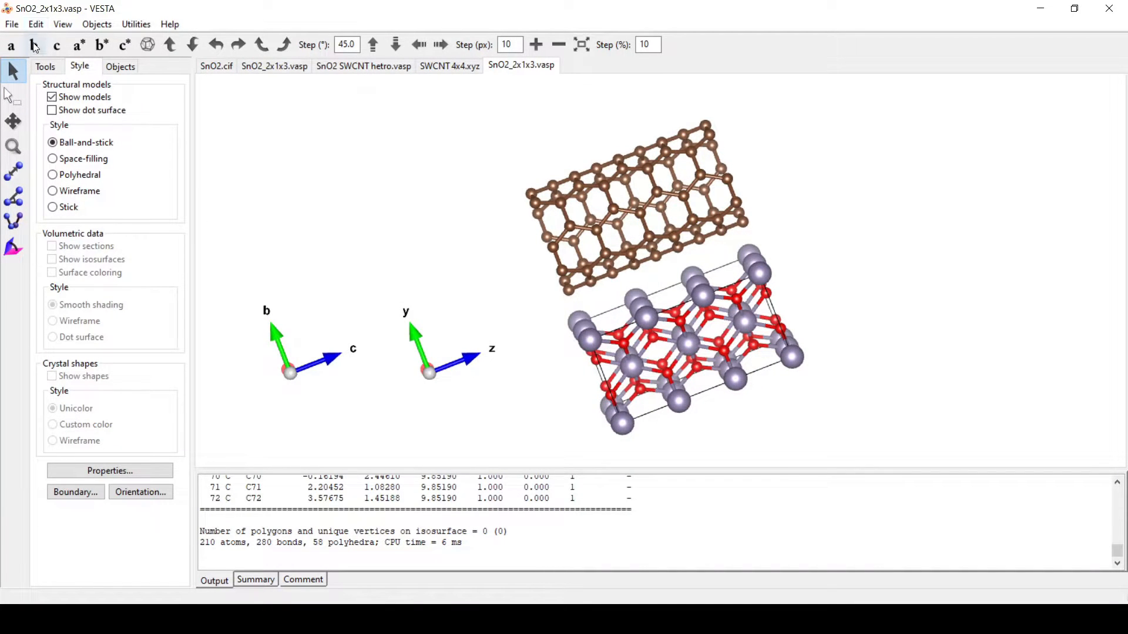
Export the structure as an XYZ file named SnO2_SWANT hetro.xyz, leaving out the hidden atoms.
{"action": "left_click", "coordinate": [12, 25]}
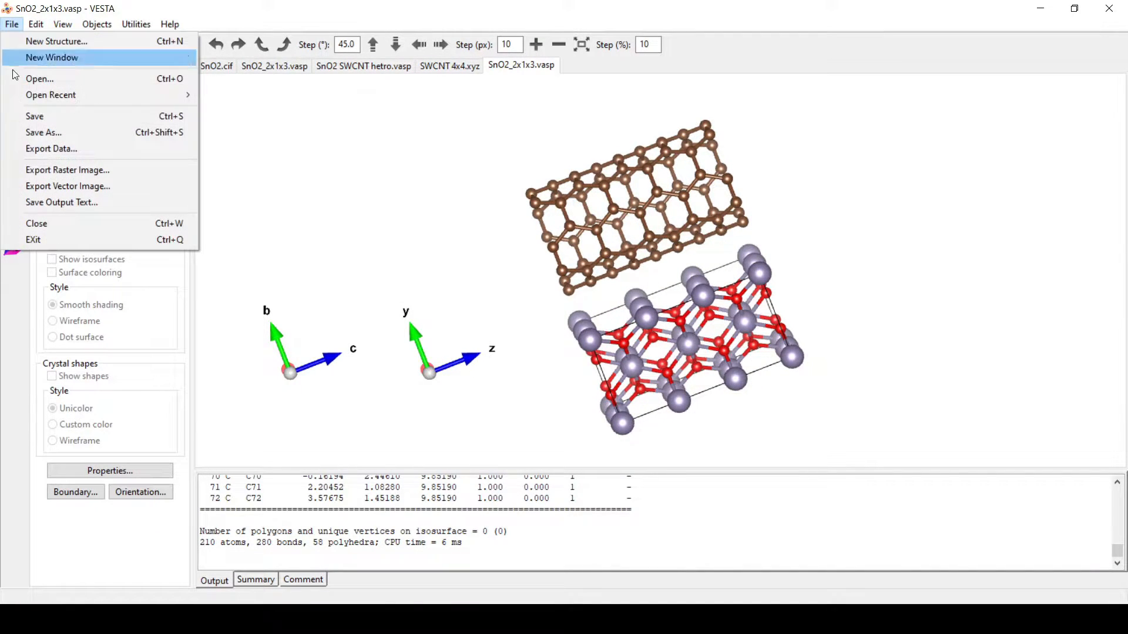
{"action": "left_click", "coordinate": [41, 148]}
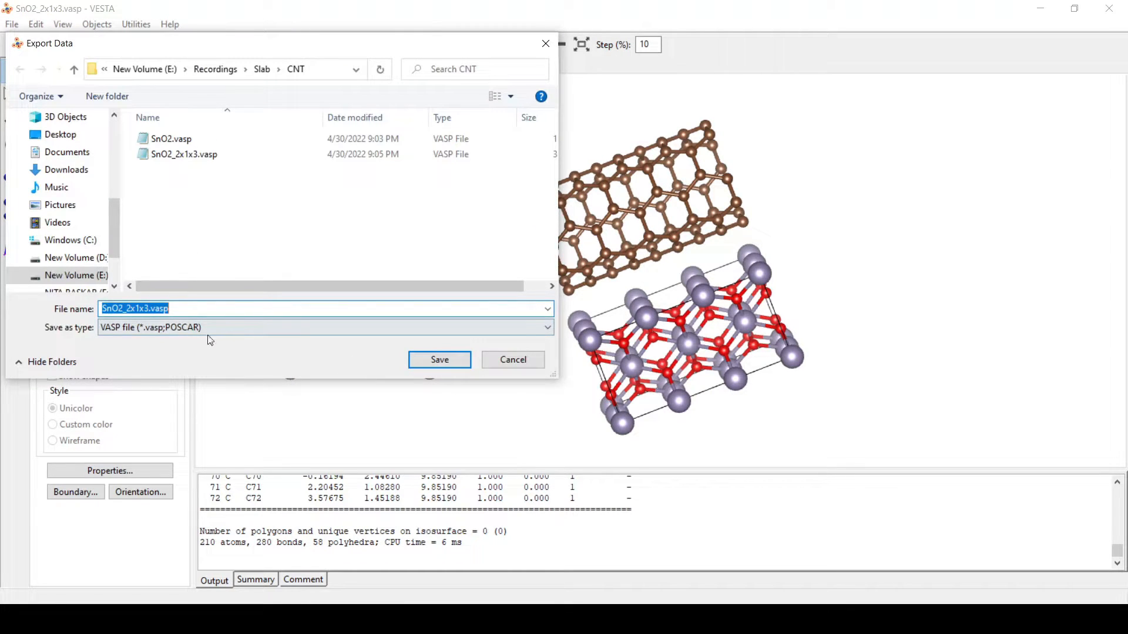
{"action": "left_click", "coordinate": [178, 330]}
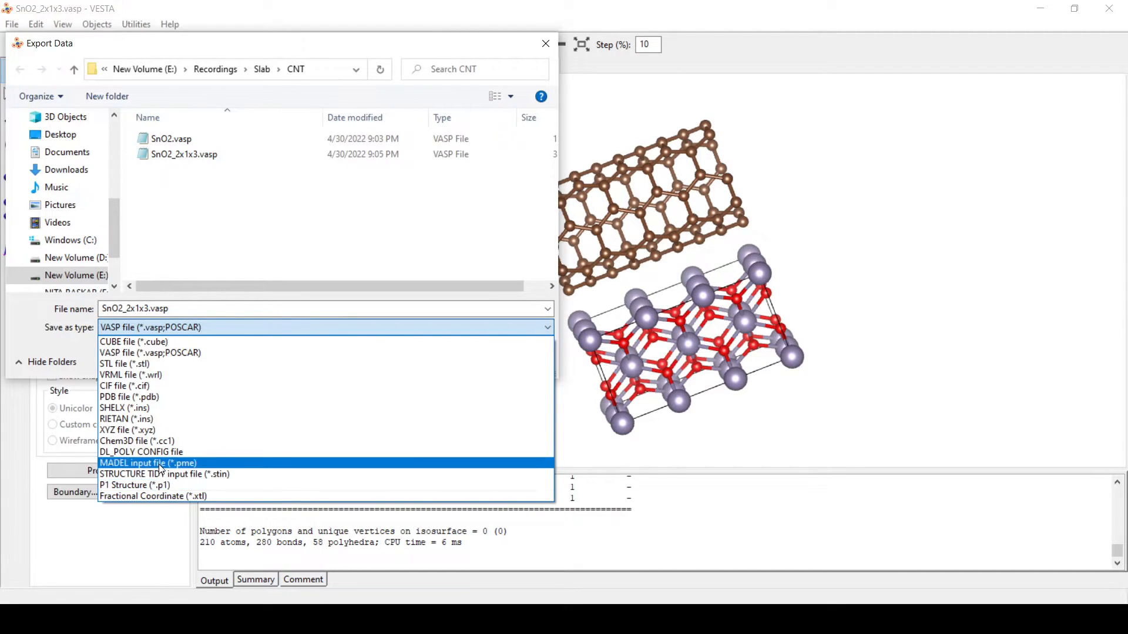
{"action": "left_click", "coordinate": [155, 430]}
{"action": "left_click", "coordinate": [158, 310]}
{"action": "left_click", "coordinate": [149, 309]}
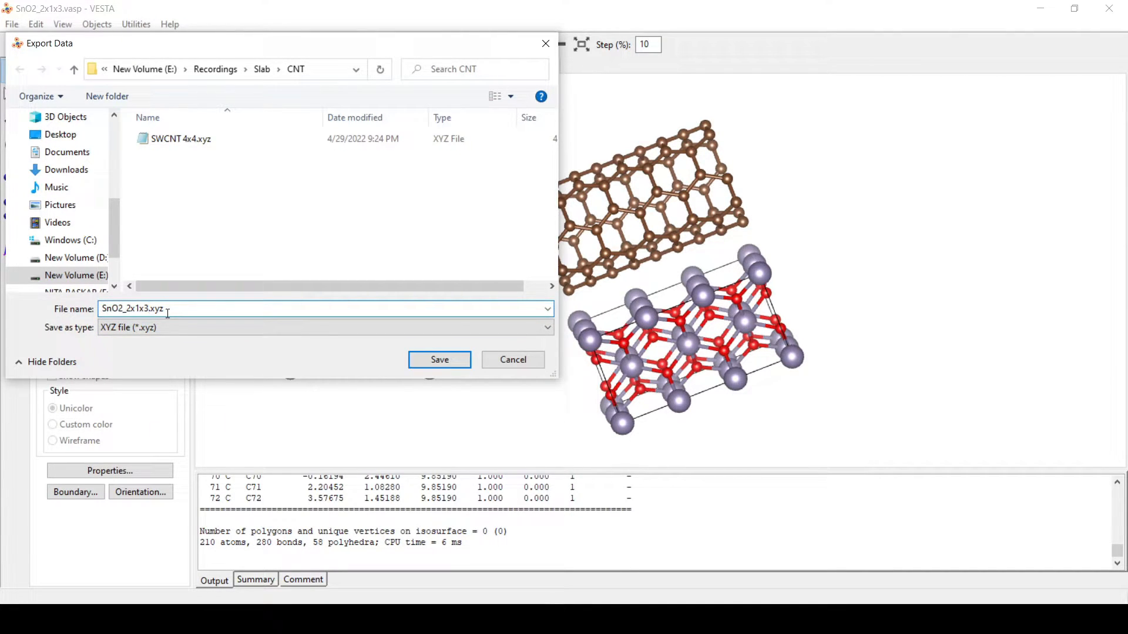
{"action": "key", "text": "BackSpace"}
{"action": "key", "text": "BackSpace"}
{"action": "key", "text": "BackSpace"}
{"action": "key", "text": "BackSpace"}
{"action": "key", "text": "BackSpace"}
{"action": "type", "text": "SWCNT hetro"}
{"action": "left_click", "coordinate": [449, 361]}
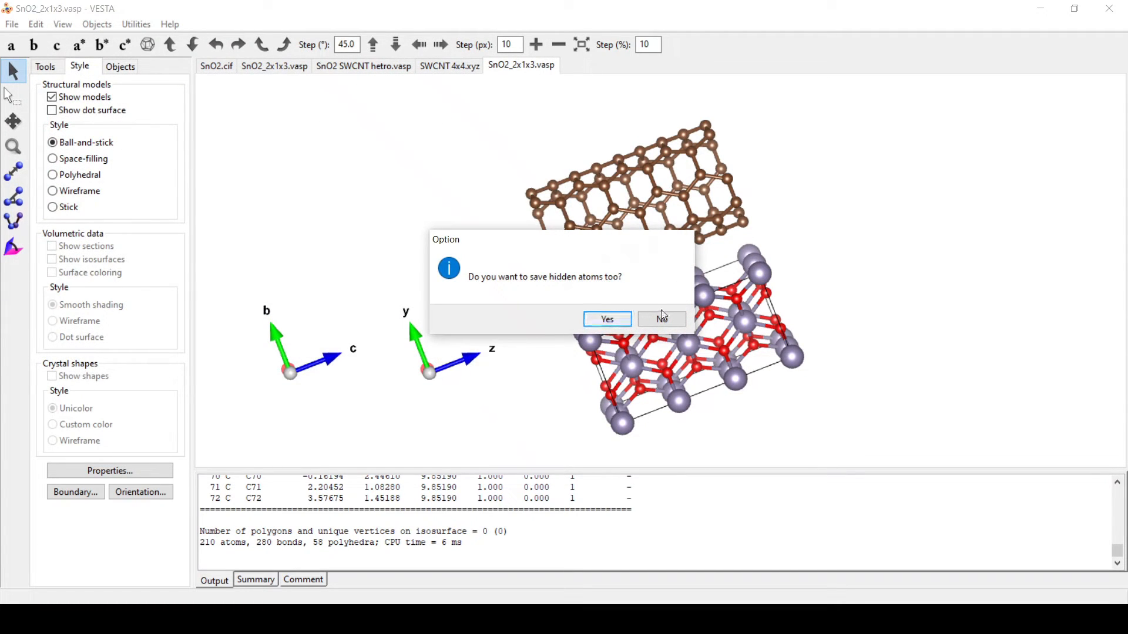
{"action": "left_click", "coordinate": [662, 321]}
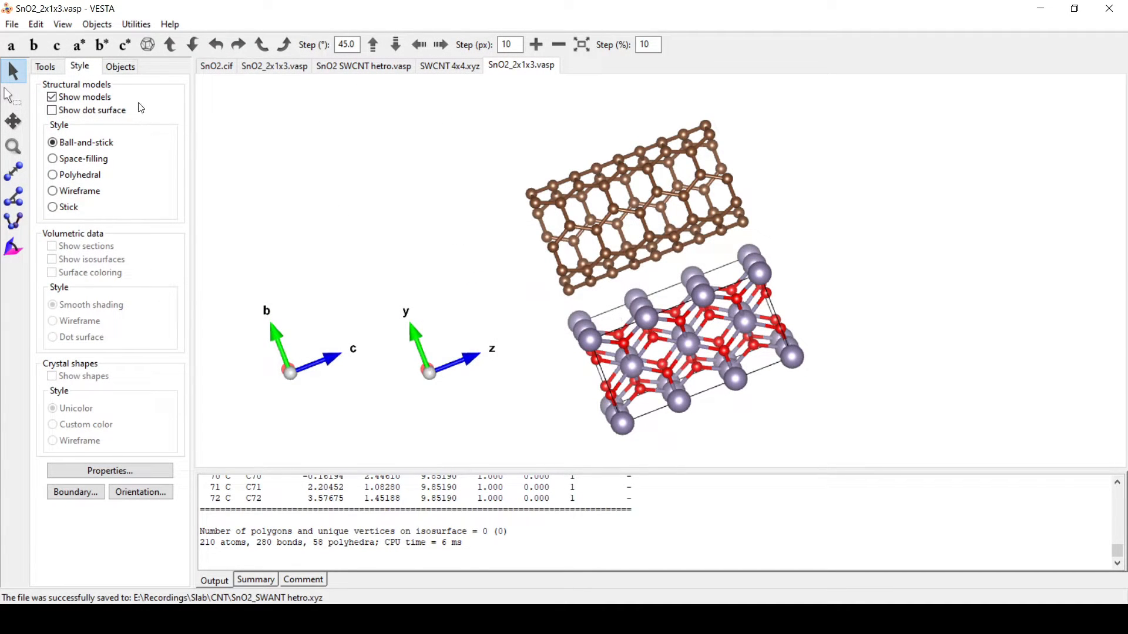
Copy the header of SnO2.vasp through the atom counts into a new Notepad document and append SWCNT to its title line.
{"action": "left_click_drag", "start_coordinate": [414, 245], "coordinate": [814, 175]}
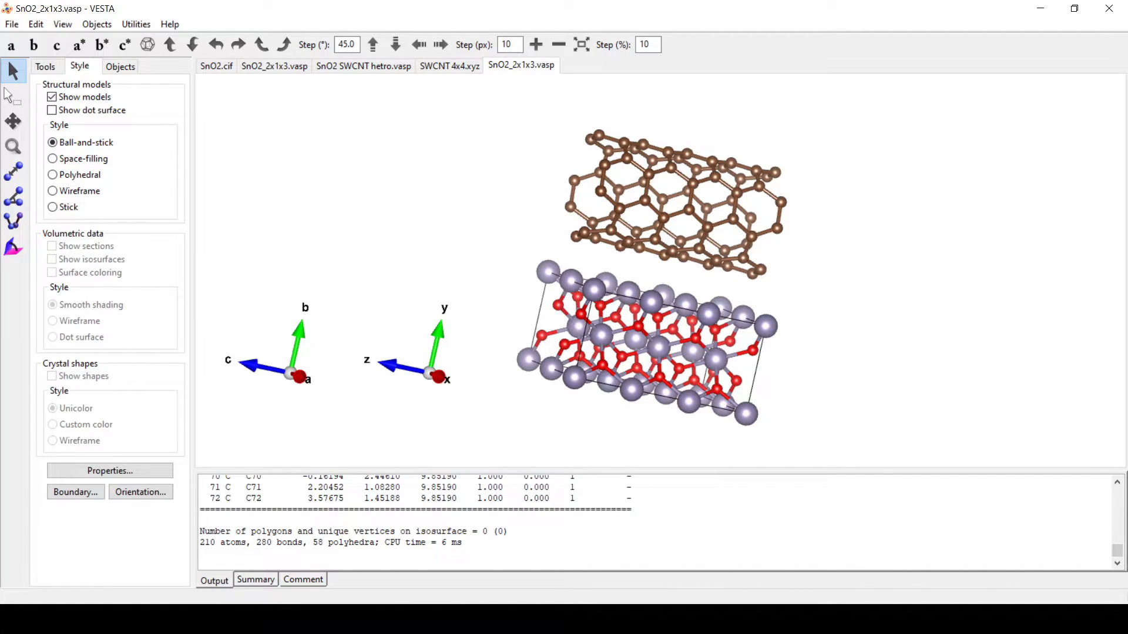
{"action": "key", "text": "alt+Tab"}
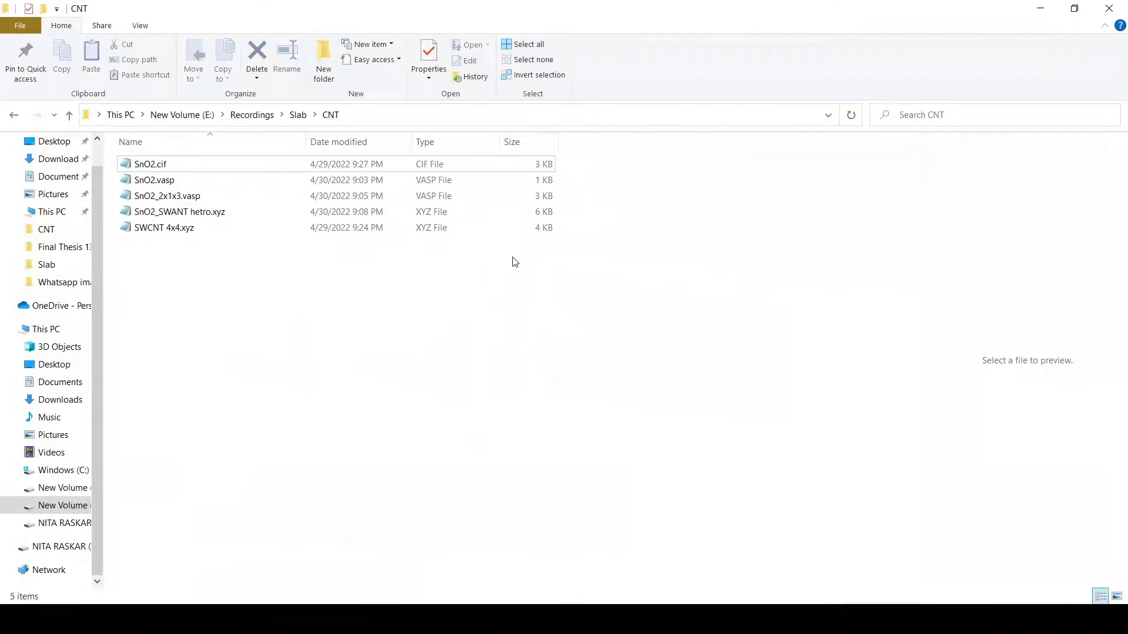
{"action": "double_click", "coordinate": [194, 183]}
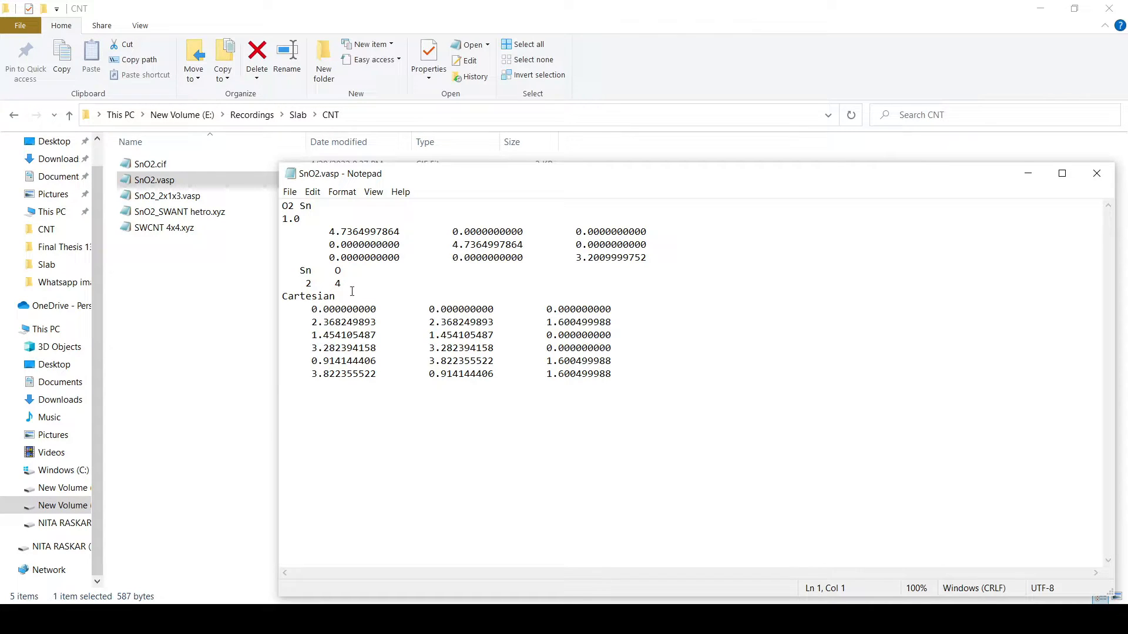
{"action": "left_click_drag", "start_coordinate": [355, 287], "coordinate": [279, 197]}
{"action": "key", "text": "ctrl+c"}
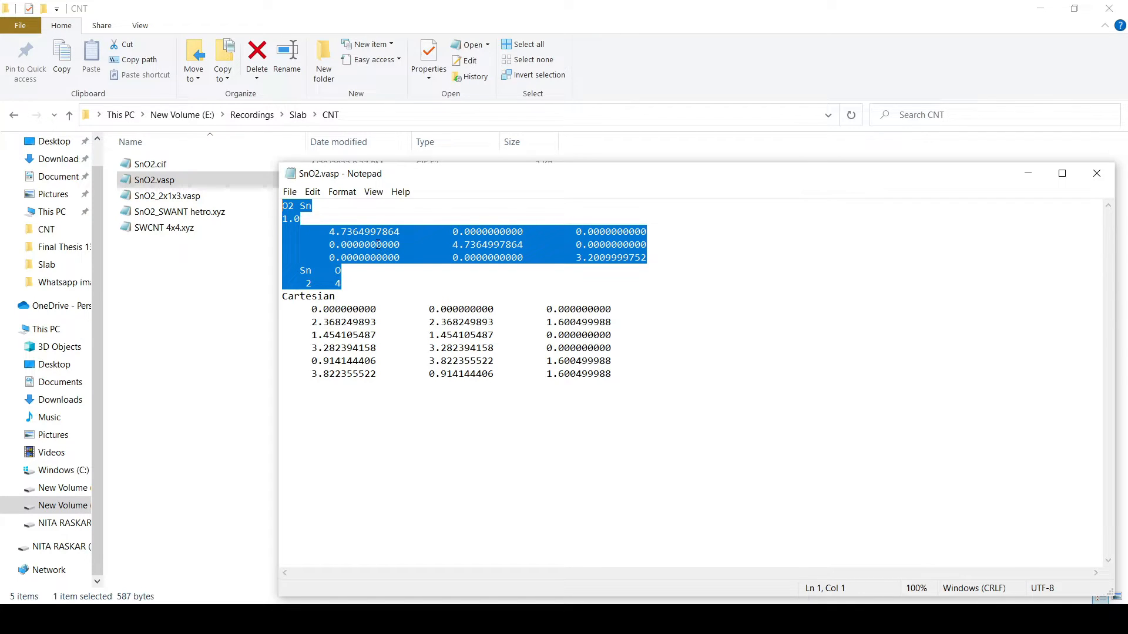
{"action": "key", "text": "ctrl+n"}
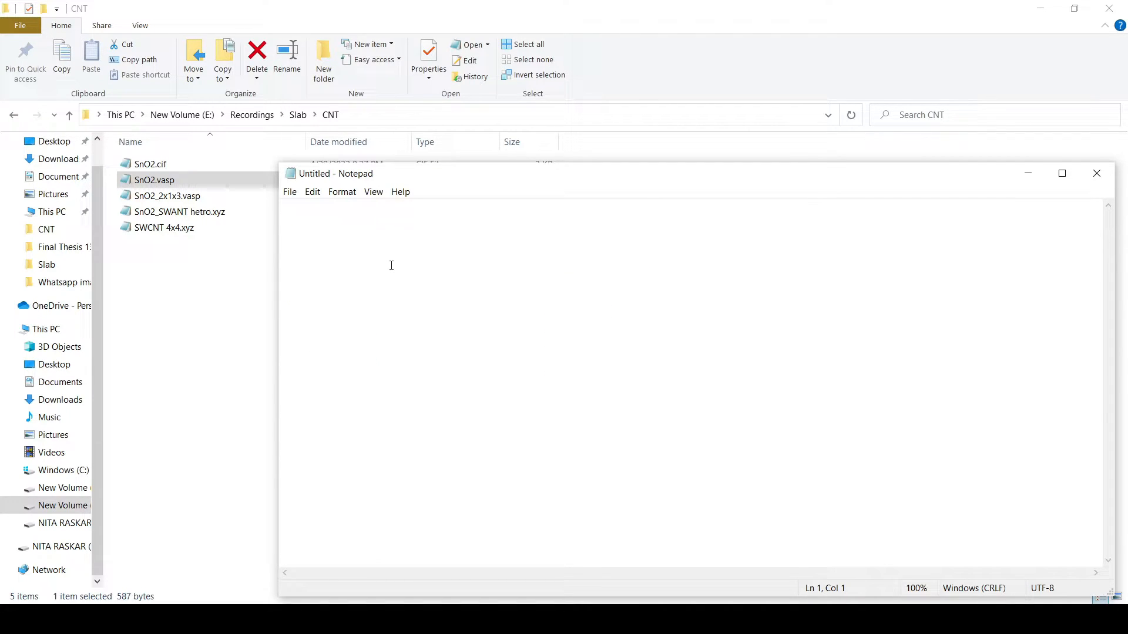
{"action": "key", "text": "ctrl+v"}
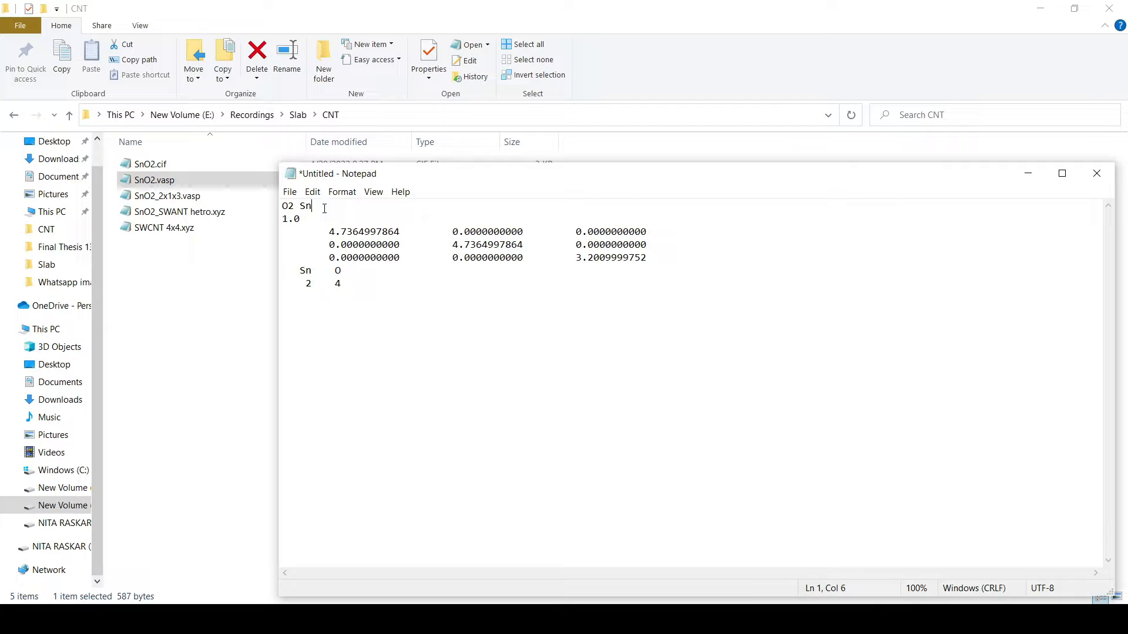
{"action": "type", "text": "CNT"}
{"action": "left_click_drag", "start_coordinate": [397, 171], "coordinate": [399, 210]}
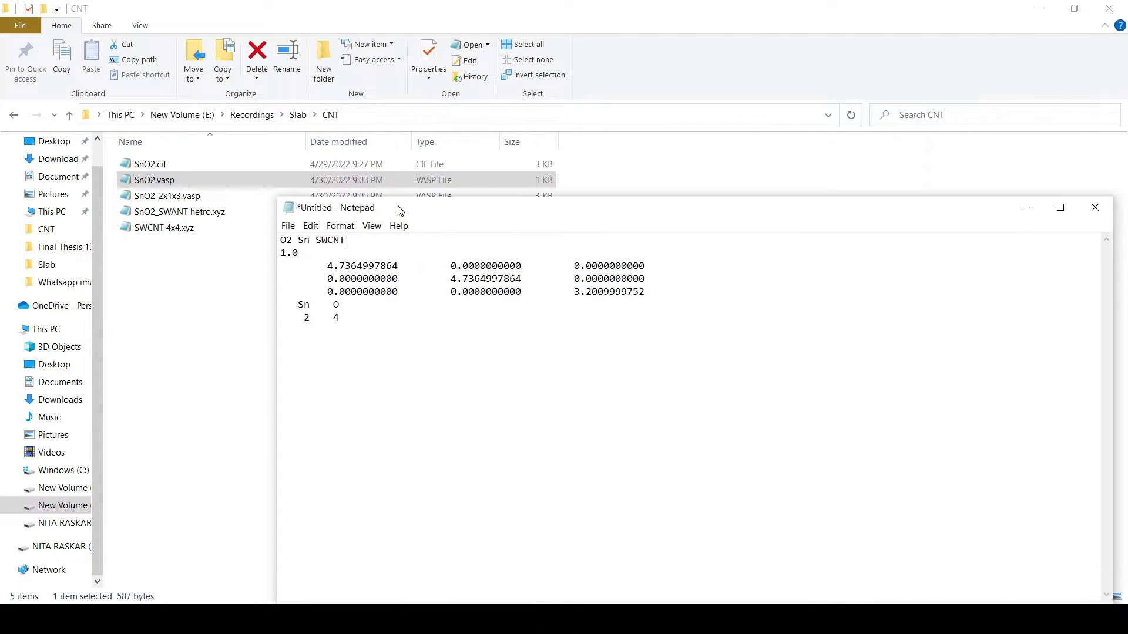
Replace the untitled document's text with the SnO2.vasp header up to and including the Cartesian line.
{"action": "double_click", "coordinate": [173, 182]}
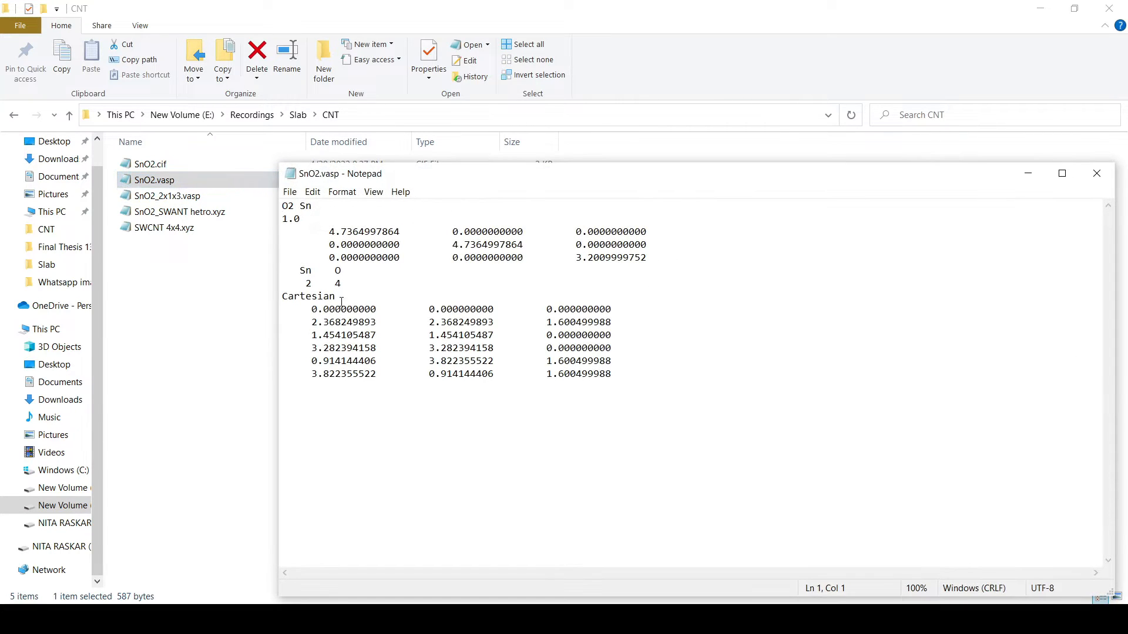
{"action": "left_click_drag", "start_coordinate": [349, 299], "coordinate": [264, 305]}
{"action": "left_click_drag", "start_coordinate": [339, 297], "coordinate": [280, 205]}
{"action": "key", "text": "ctrl+c"}
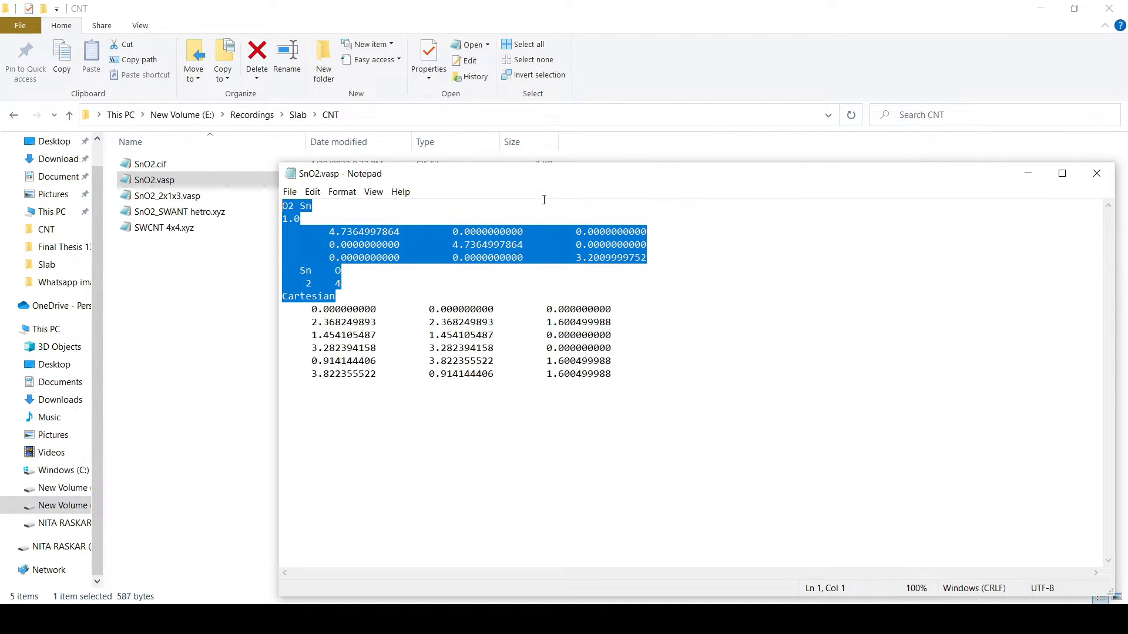
{"action": "mouse_move", "coordinate": [684, 549]}
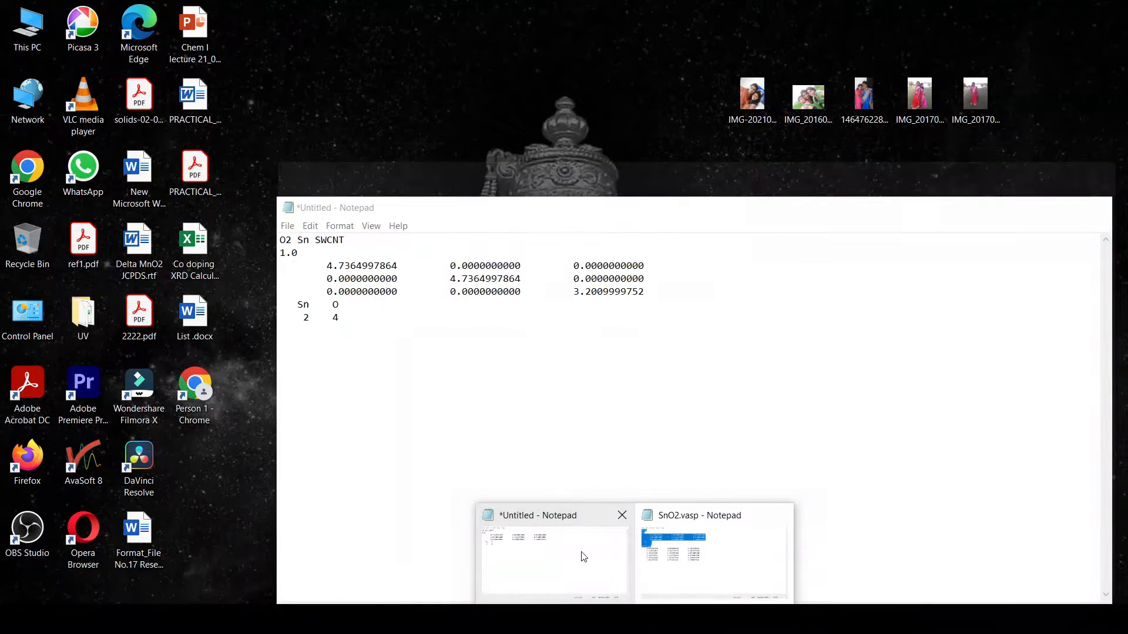
{"action": "left_click", "coordinate": [579, 556]}
{"action": "left_click_drag", "start_coordinate": [372, 322], "coordinate": [252, 234]}
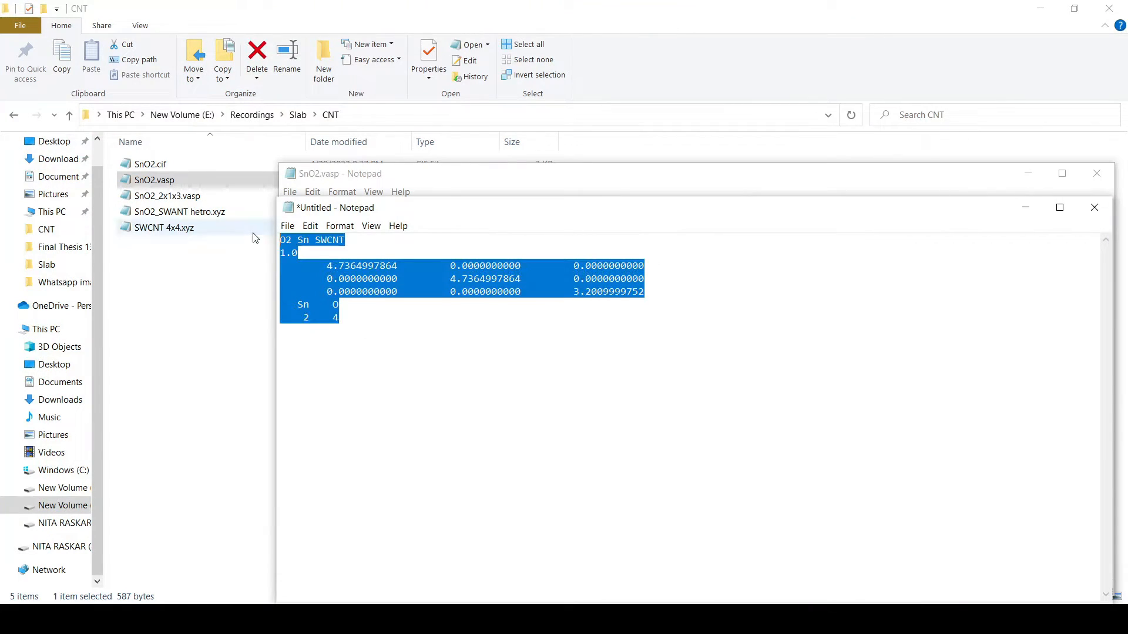
{"action": "key", "text": "ctrl+v"}
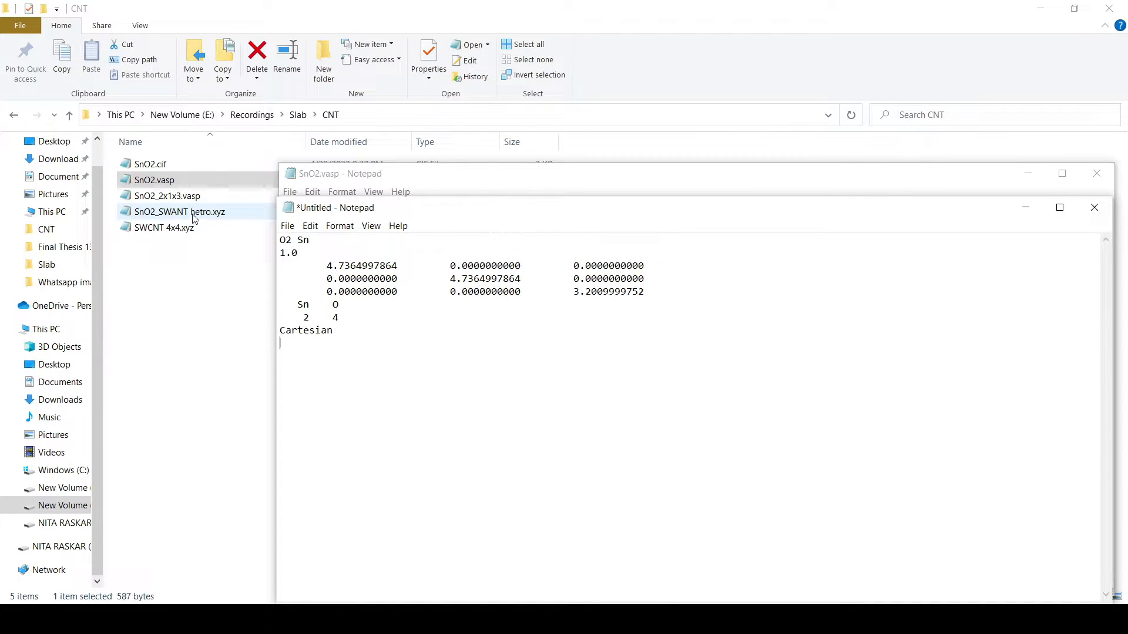
Rename the exported file SnO2_SWANT hetro.xyz as SnO2_SWCNT hetro.xyz in the CNT folder.
{"action": "left_click", "coordinate": [181, 215]}
{"action": "left_click", "coordinate": [179, 214]}
{"action": "left_click", "coordinate": [179, 214]}
{"action": "key", "text": "BackSpace"}
{"action": "type", "text": "C"}
{"action": "key", "text": "Return"}
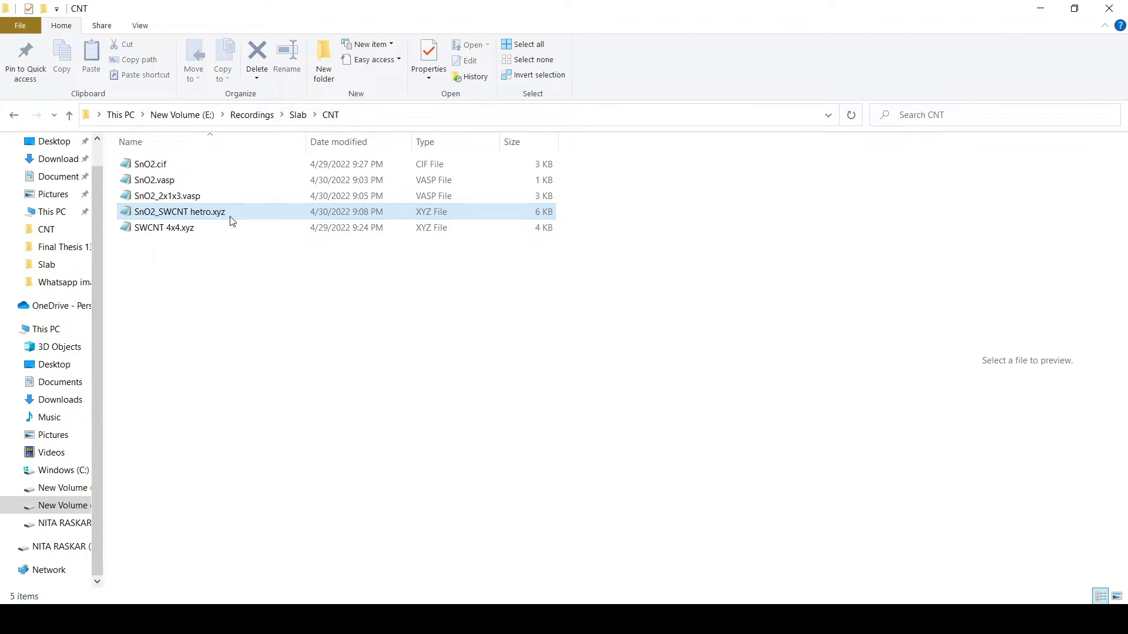
Open SnO2_SWCNT hetro.xyz and copy all atom coordinate lines from the first Sn line to the end of the file.
{"action": "double_click", "coordinate": [229, 213]}
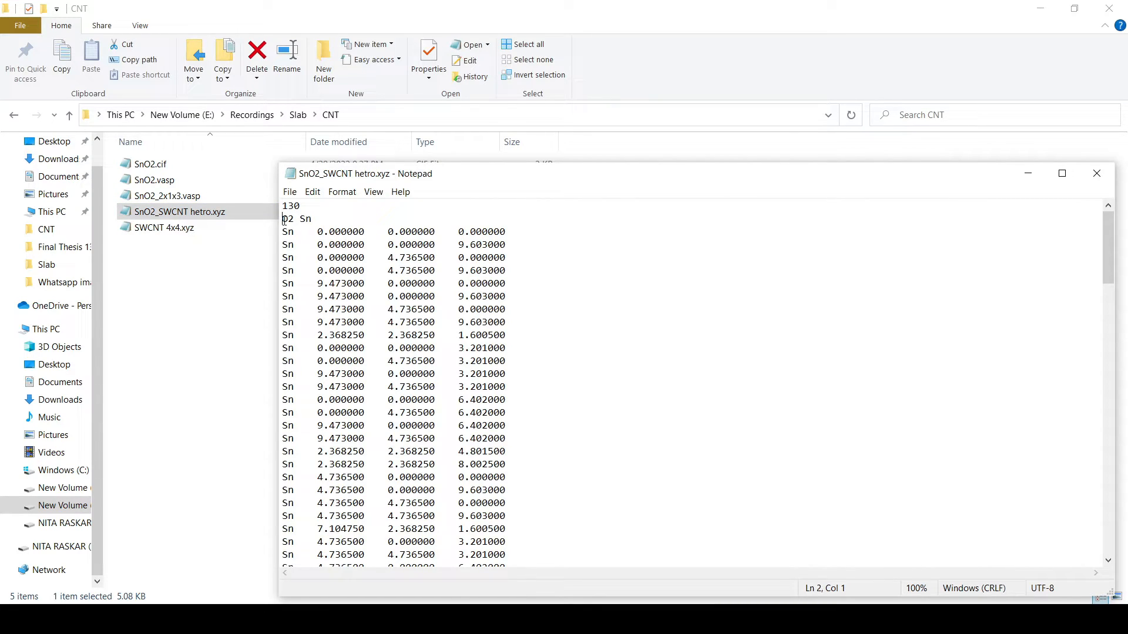
{"action": "key", "text": "shift+Right"}
{"action": "key", "text": "shift+Right"}
{"action": "key", "text": "shift+Right"}
{"action": "key", "text": "shift+Right"}
{"action": "key", "text": "shift+Right"}
{"action": "key", "text": "Down"}
{"action": "key", "text": "shift+Right"}
{"action": "key", "text": "shift+Right"}
{"action": "key", "text": "shift+Right"}
{"action": "key", "text": "shift+Right"}
{"action": "key", "text": "shift+Right"}
{"action": "key", "text": "shift+Right"}
{"action": "key", "text": "shift+Right"}
{"action": "key", "text": "shift+Right"}
{"action": "key", "text": "shift+Right"}
{"action": "key", "text": "shift+Right"}
{"action": "key", "text": "shift+Right"}
{"action": "key", "text": "shift+Right"}
{"action": "key", "text": "shift+Right"}
{"action": "key", "text": "shift+Right"}
{"action": "key", "text": "shift+Right"}
{"action": "key", "text": "shift+Right"}
{"action": "key", "text": "shift+Right"}
{"action": "key", "text": "shift+Right"}
{"action": "key", "text": "shift+Right"}
{"action": "key", "text": "shift+Right"}
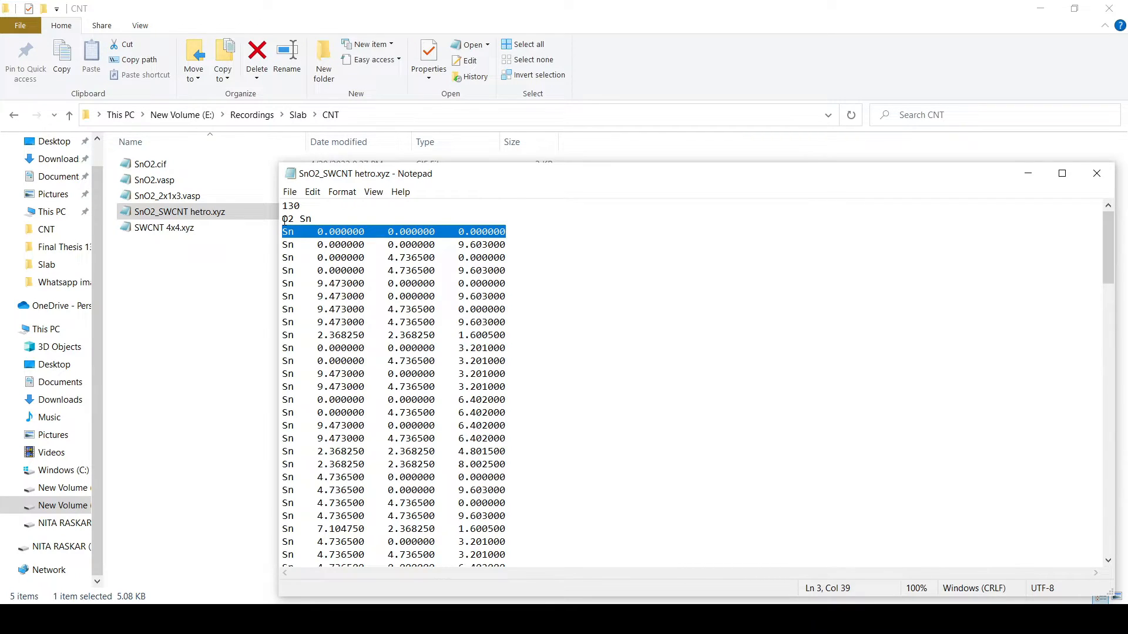
{"action": "key", "text": "Num_Lock"}
{"action": "key", "text": "ctrl+shift+End"}
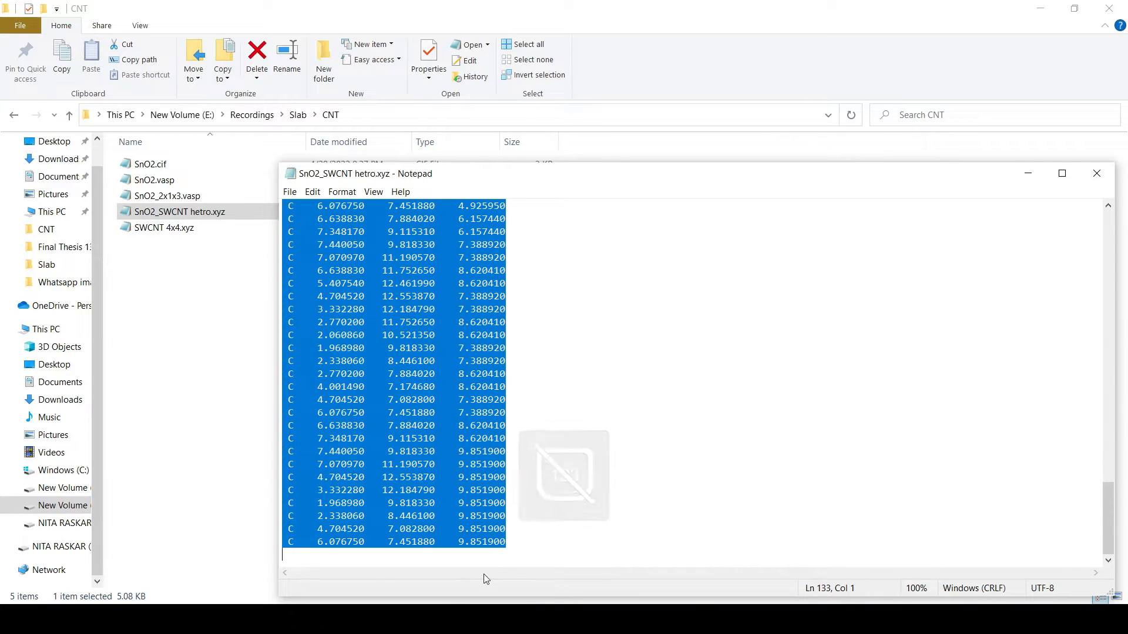
Switch to Excel and import the copied coordinates at A1 of Sheet2 with the Text Import Wizard, as space-delimited data.
{"action": "left_click", "coordinate": [558, 619]}
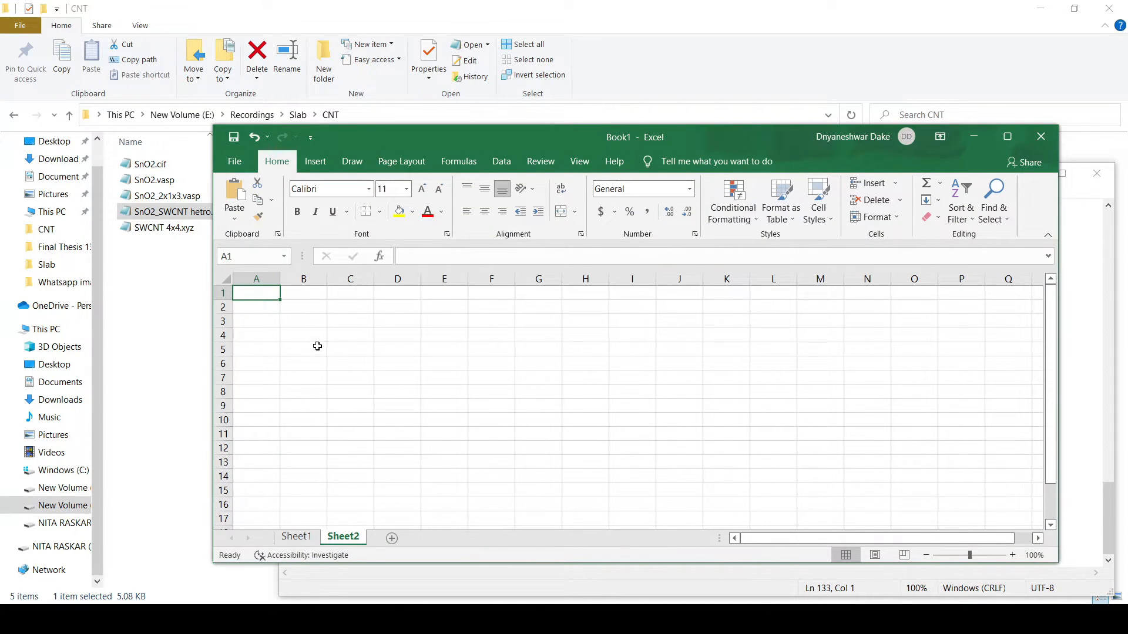
{"action": "left_click", "coordinate": [238, 221]}
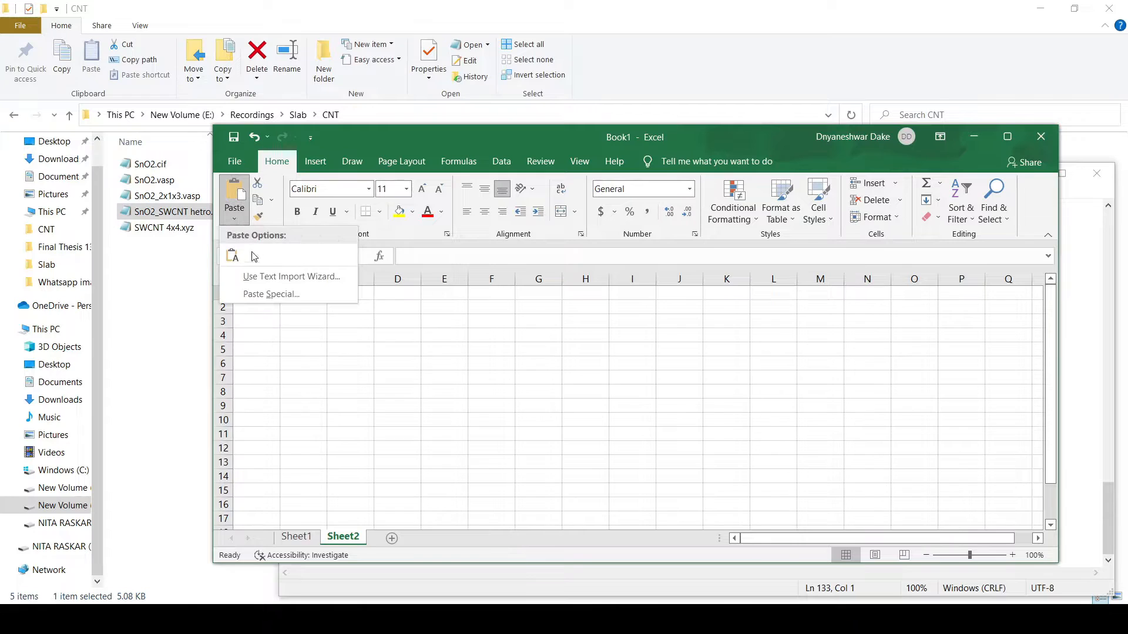
{"action": "left_click", "coordinate": [276, 275]}
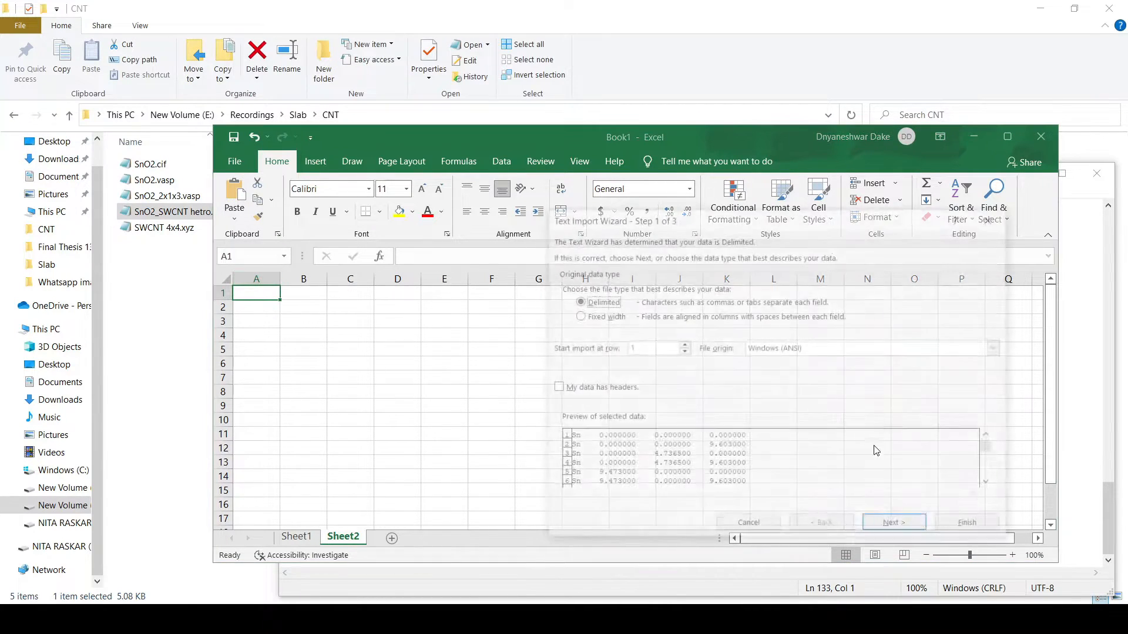
{"action": "left_click", "coordinate": [884, 527]}
{"action": "left_click", "coordinate": [970, 527]}
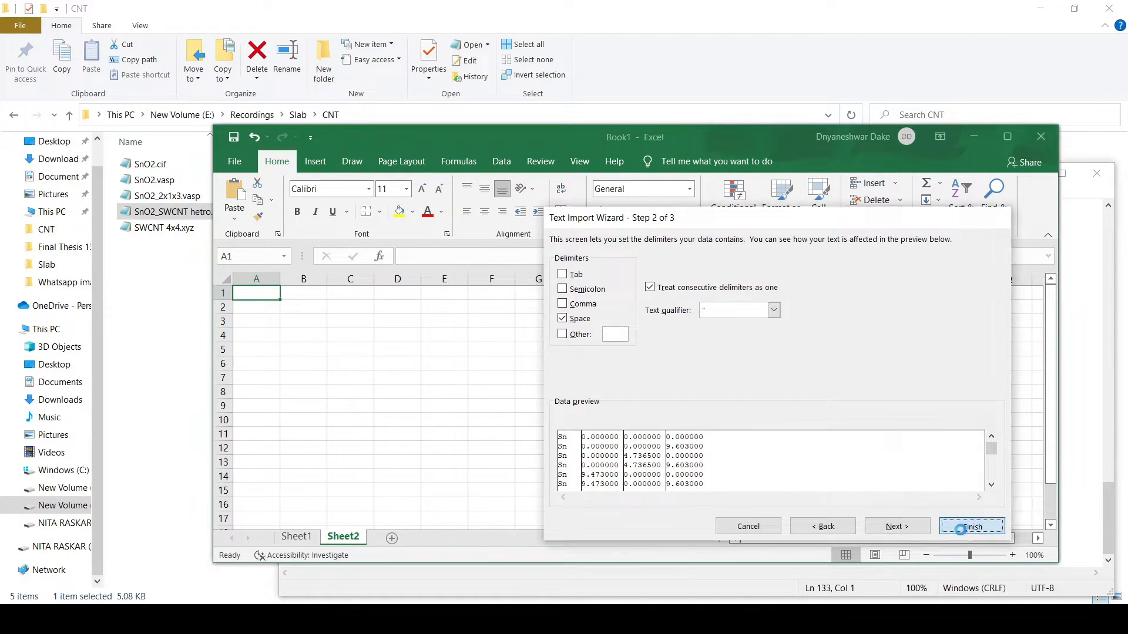
Move the O and C atom rows, from row 31 down, one column over so they start at A31.
{"action": "scroll", "coordinate": [393, 380], "scroll_direction": "down", "scroll_amount": 9}
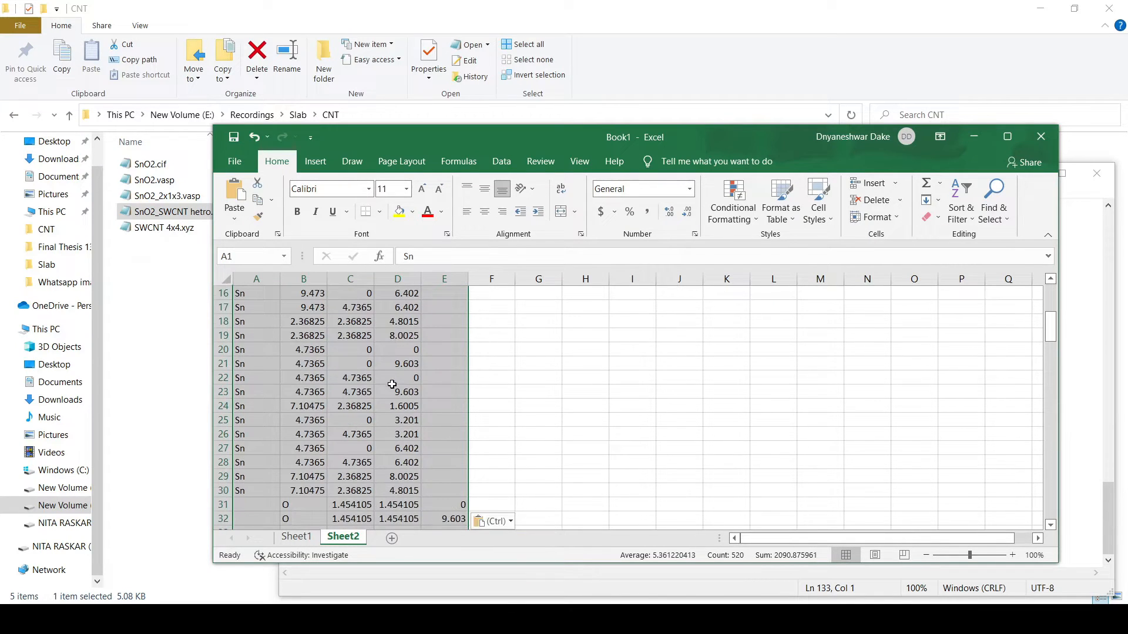
{"action": "left_click", "coordinate": [295, 333]}
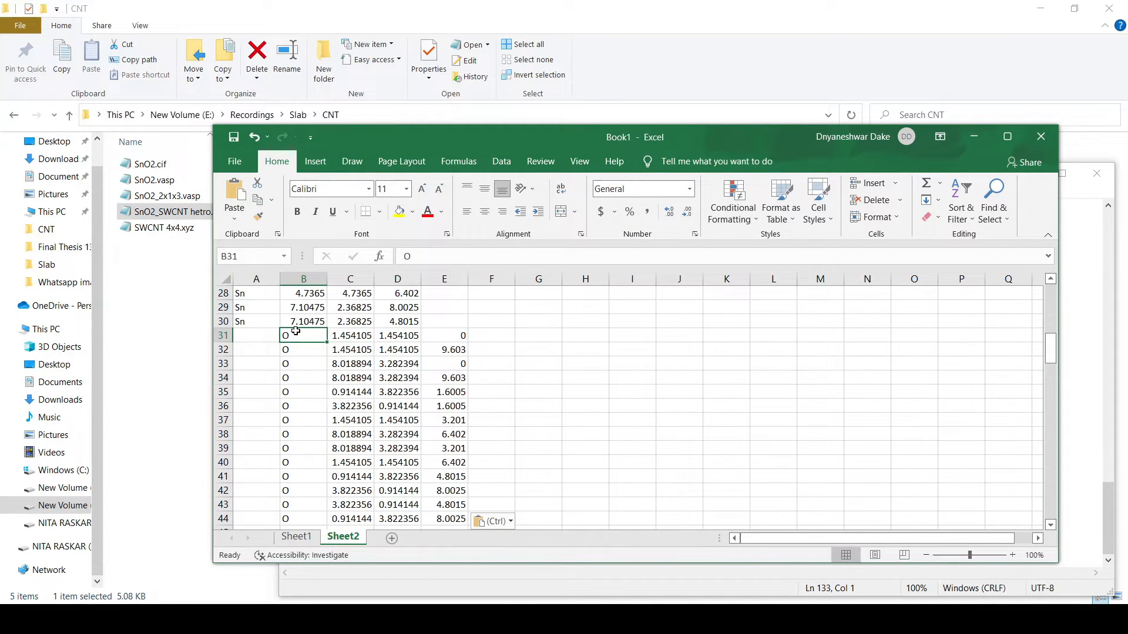
{"action": "key", "text": "shift+Right"}
{"action": "key", "text": "shift+Right"}
{"action": "key", "text": "shift+Right"}
{"action": "key", "text": "shift+Right"}
{"action": "key", "text": "shift+Left"}
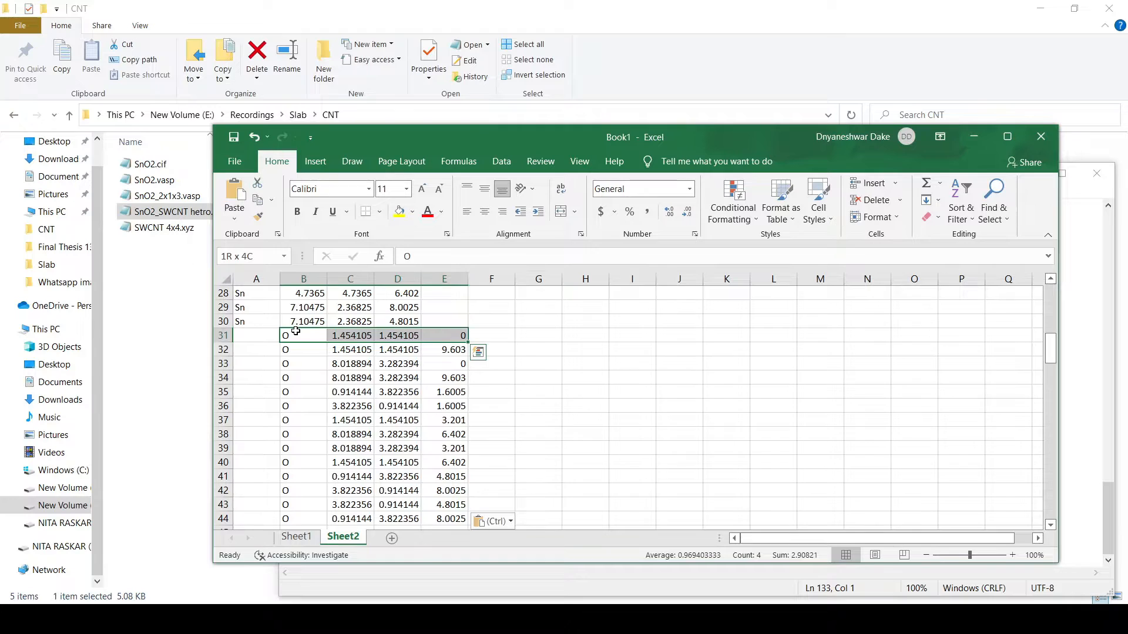
{"action": "key", "text": "ctrl+shift+Down"}
{"action": "key", "text": "ctrl+BackSpace"}
{"action": "key", "text": "ctrl+c"}
{"action": "left_click_drag", "start_coordinate": [280, 388], "coordinate": [258, 406]}
{"action": "scroll", "coordinate": [257, 406], "scroll_direction": "up", "scroll_amount": 7}
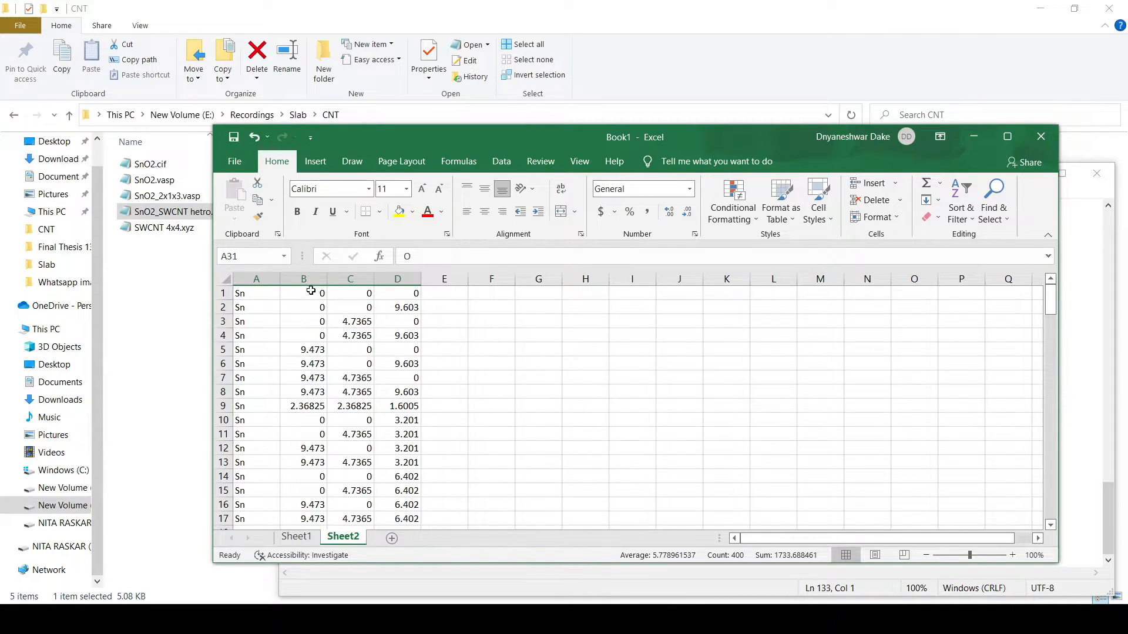
Format all coordinates in columns B to D as Number with 6 decimal places.
{"action": "left_click", "coordinate": [311, 292]}
{"action": "key", "text": "ctrl+shift+Down"}
{"action": "key", "text": "ctrl+shift+Right"}
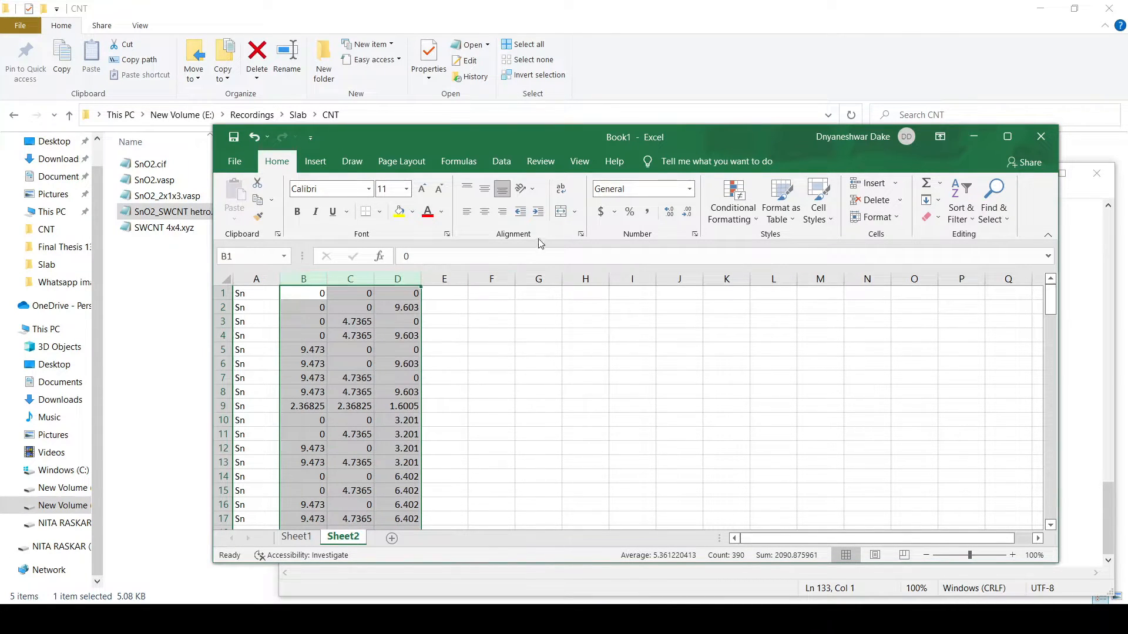
{"action": "left_click", "coordinate": [694, 234]}
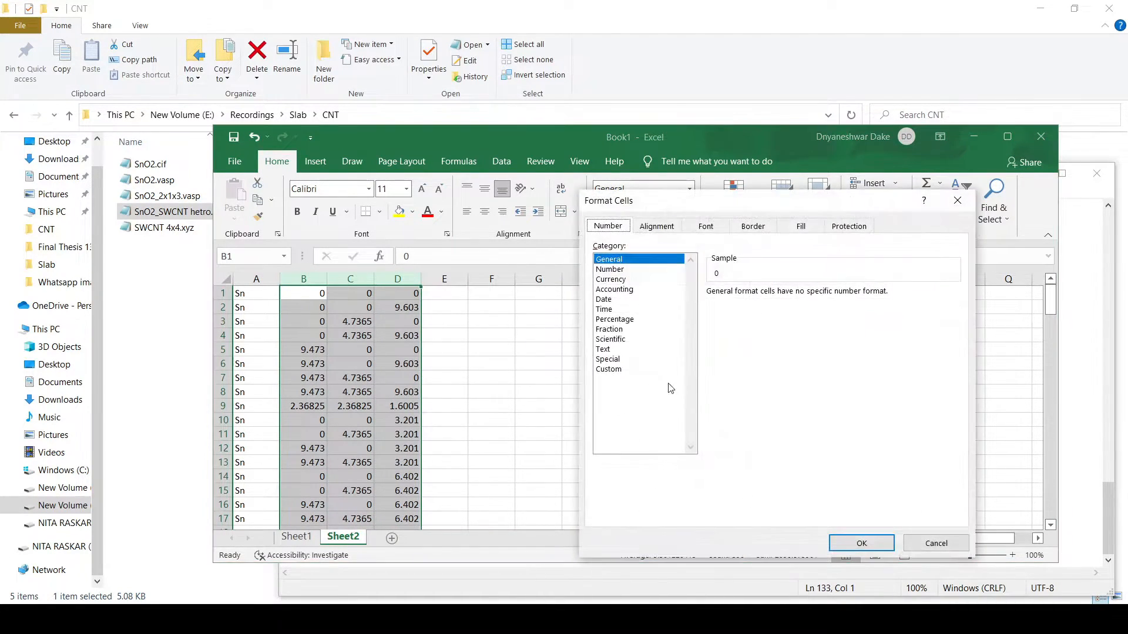
{"action": "left_click", "coordinate": [613, 269]}
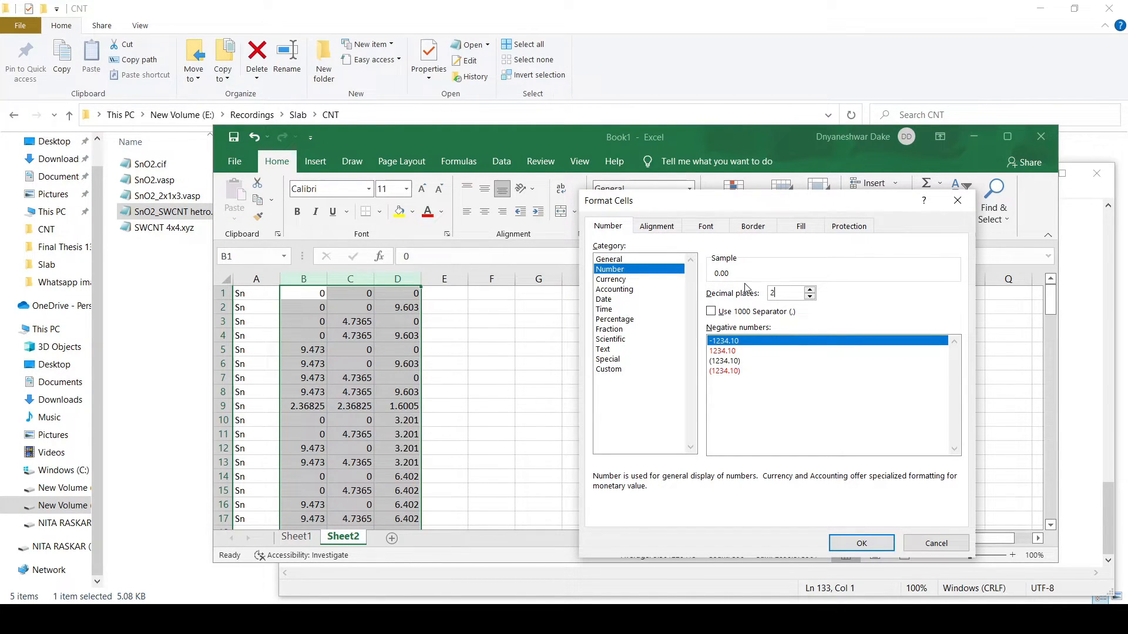
{"action": "key", "text": "Num_Lock"}
{"action": "key", "text": "BackSpace"}
{"action": "type", "text": "6"}
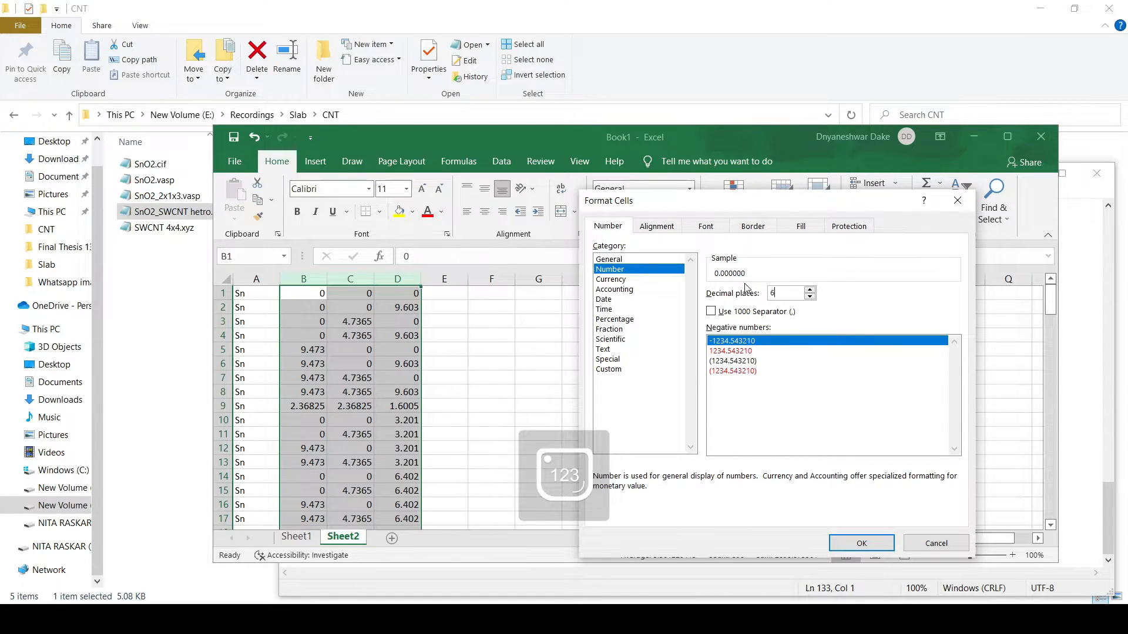
{"action": "left_click", "coordinate": [861, 542]}
{"action": "scroll", "coordinate": [384, 455], "scroll_direction": "down", "scroll_amount": 5}
{"action": "scroll", "coordinate": [384, 455], "scroll_direction": "up", "scroll_amount": 5}
Enter the element headings Sn, O and C in cells G3 to I3.
{"action": "left_click", "coordinate": [540, 319]}
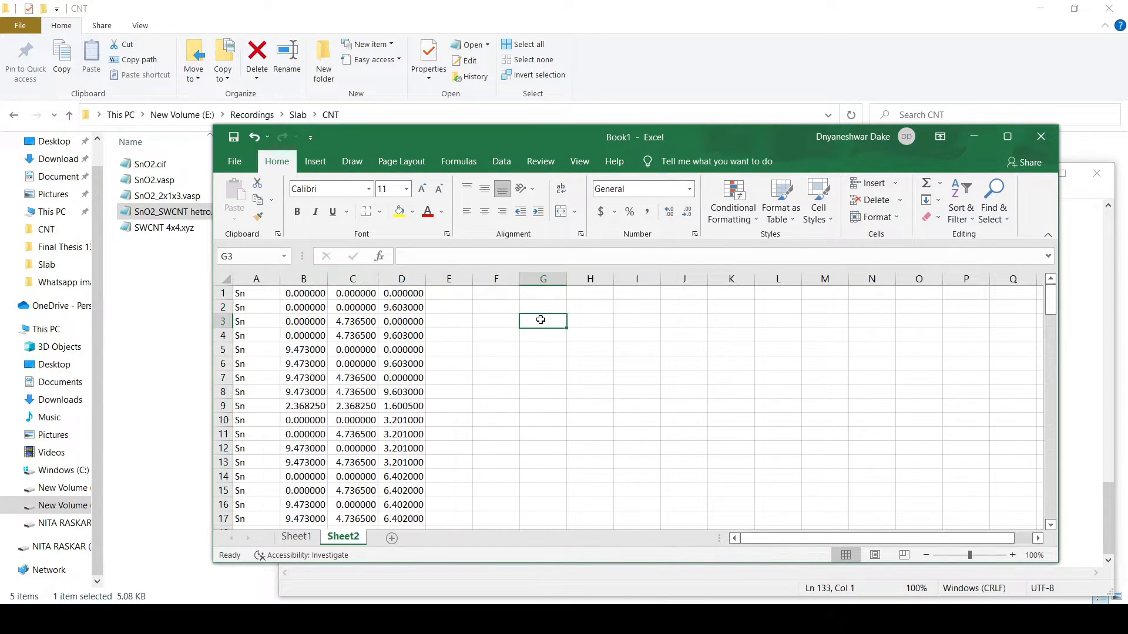
{"action": "type", "text": "Sn"}
{"action": "key", "text": "Tab"}
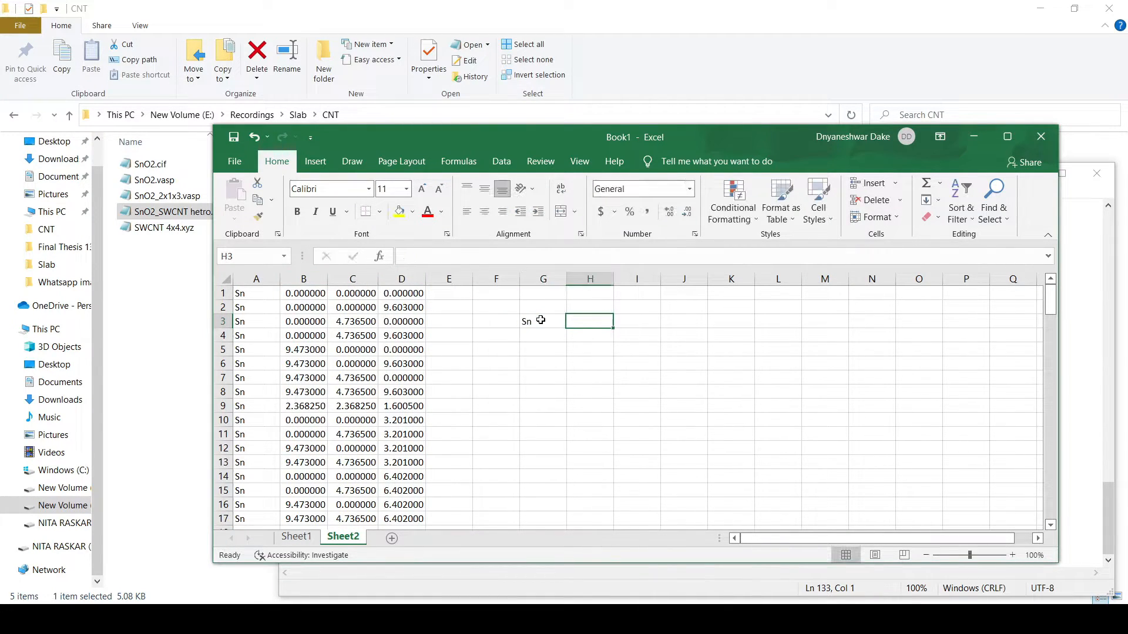
{"action": "type", "text": "O"}
{"action": "key", "text": "Tab"}
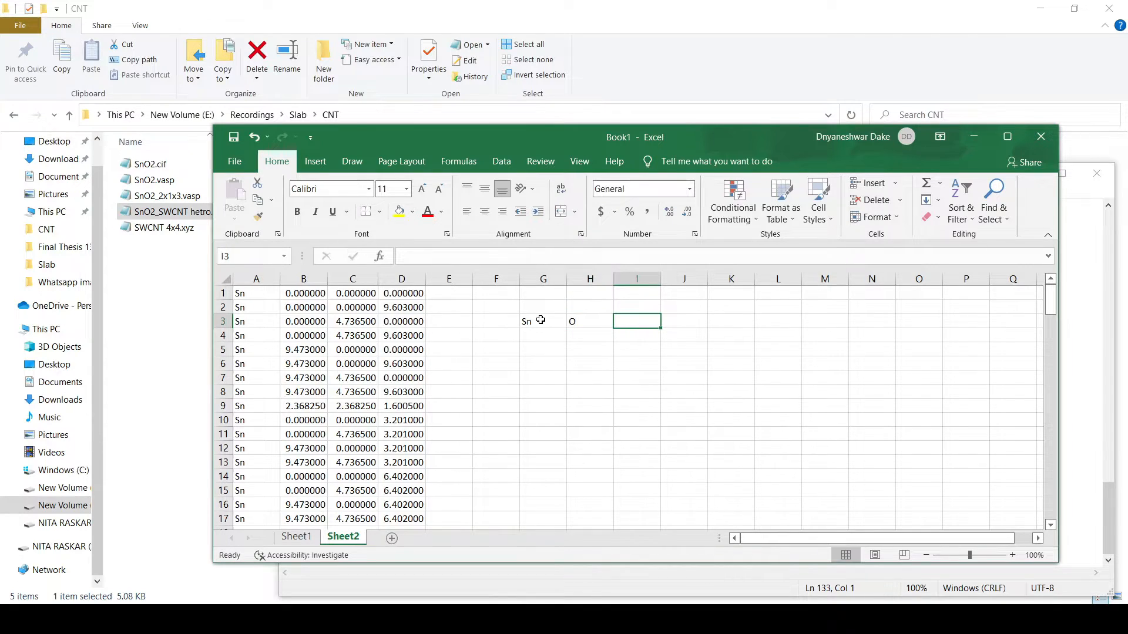
{"action": "type", "text": "C"}
{"action": "key", "text": "Return"}
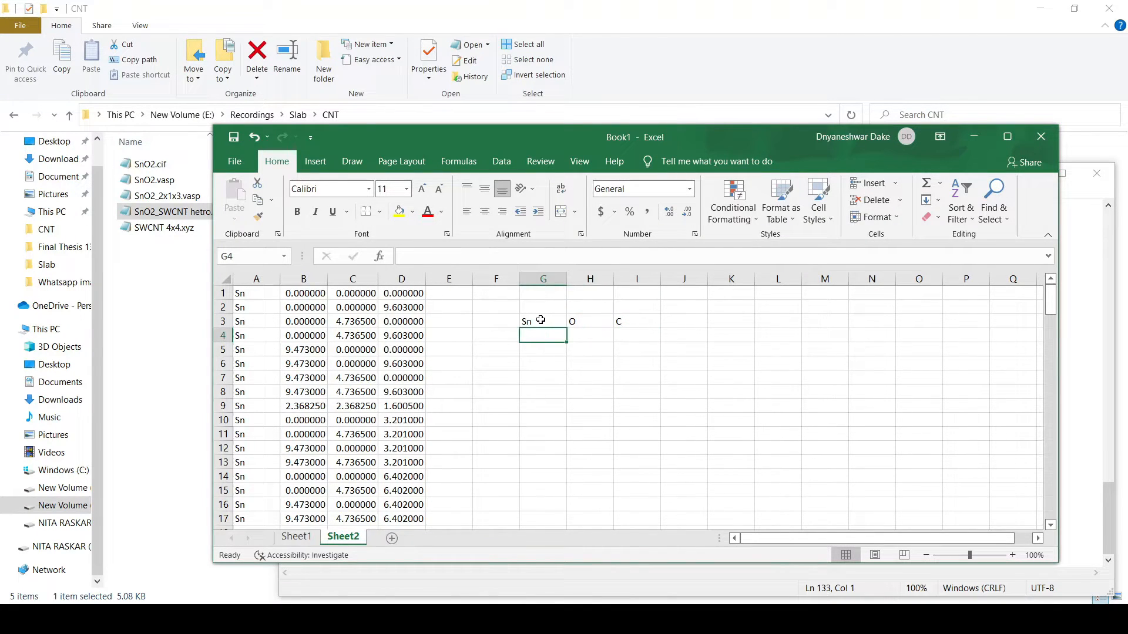
Find the last Sn row in the coordinate list and enter the Sn atom count 30 in G4.
{"action": "scroll", "coordinate": [257, 496], "scroll_direction": "down", "scroll_amount": 5}
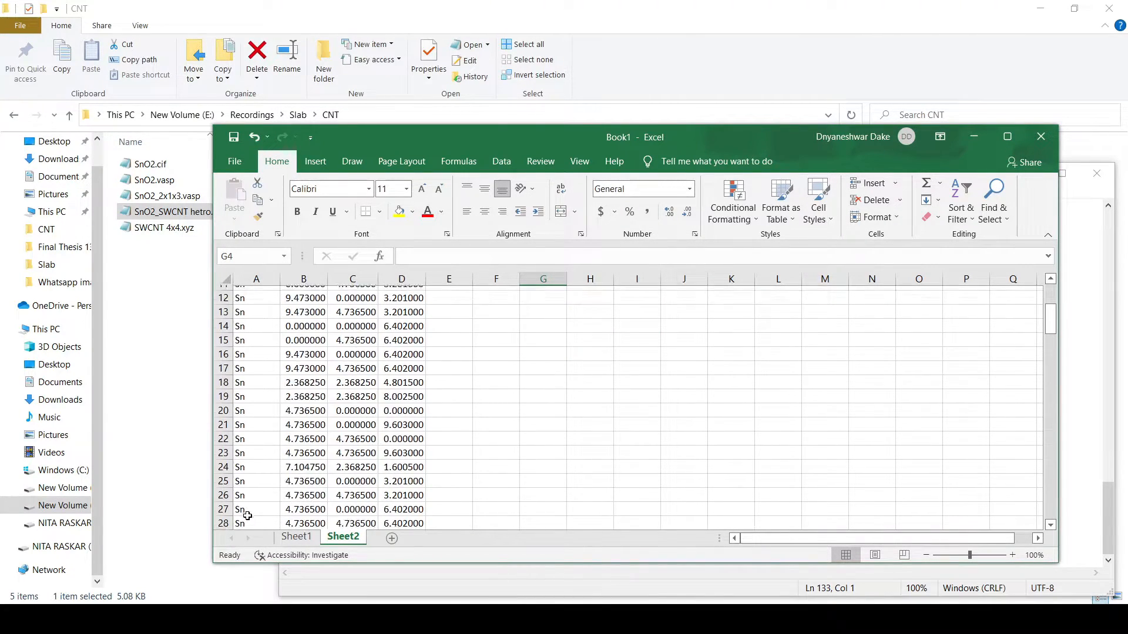
{"action": "left_click", "coordinate": [253, 487]}
{"action": "scroll", "coordinate": [468, 435], "scroll_direction": "up", "scroll_amount": 5}
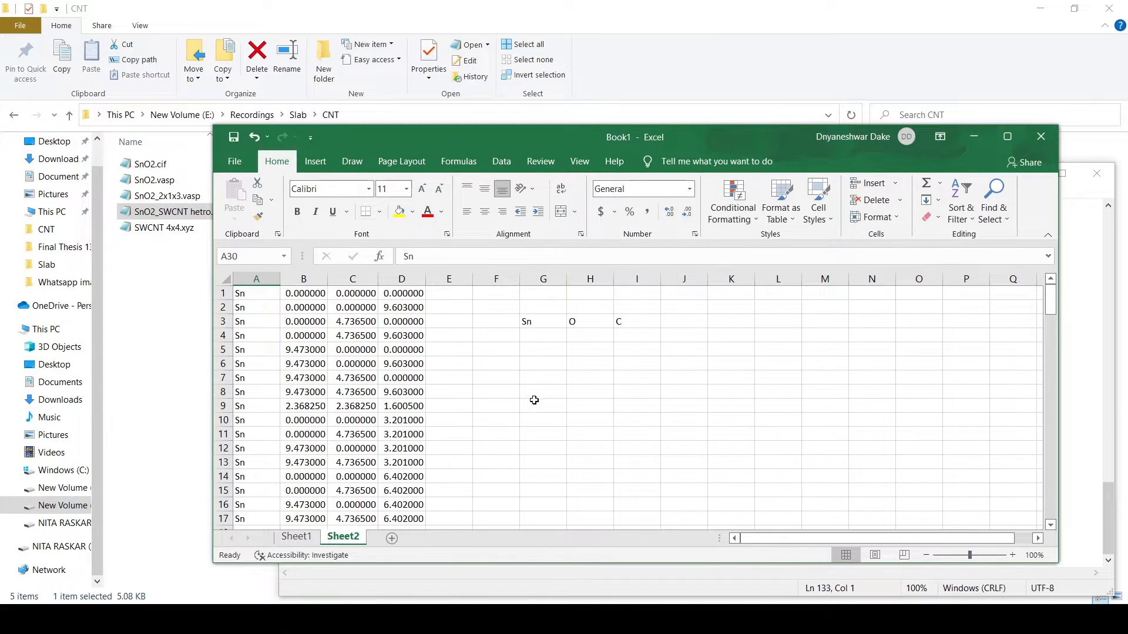
{"action": "left_click", "coordinate": [548, 333]}
{"action": "type", "text": "30"}
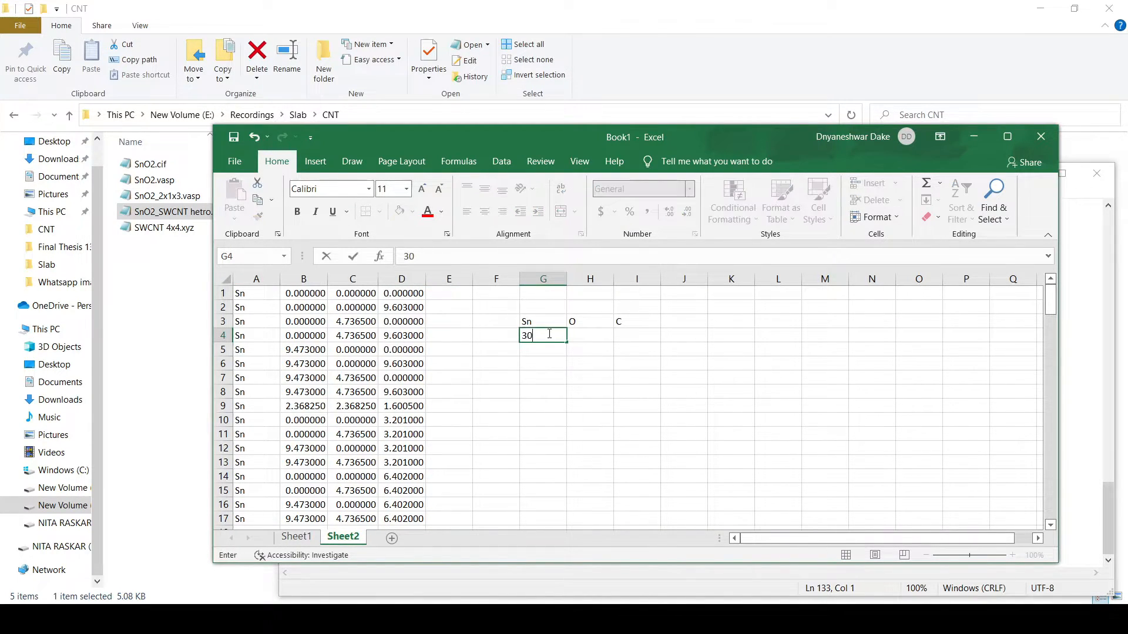
{"action": "left_click", "coordinate": [584, 339]}
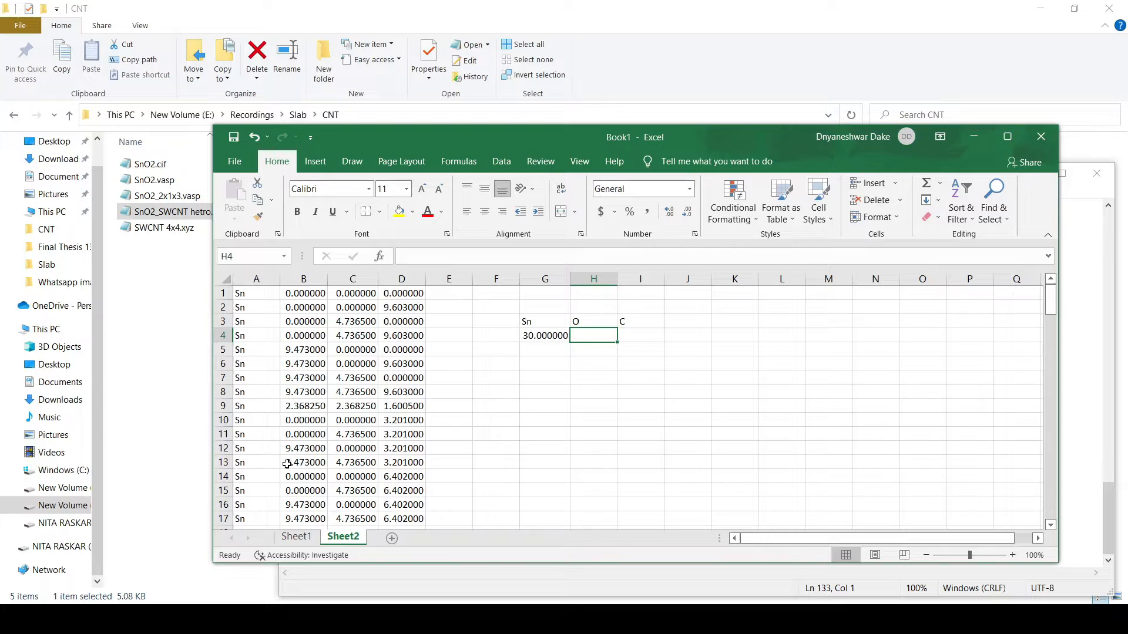
Set the number format of the Sn count in G4 to General.
{"action": "left_click", "coordinate": [532, 338]}
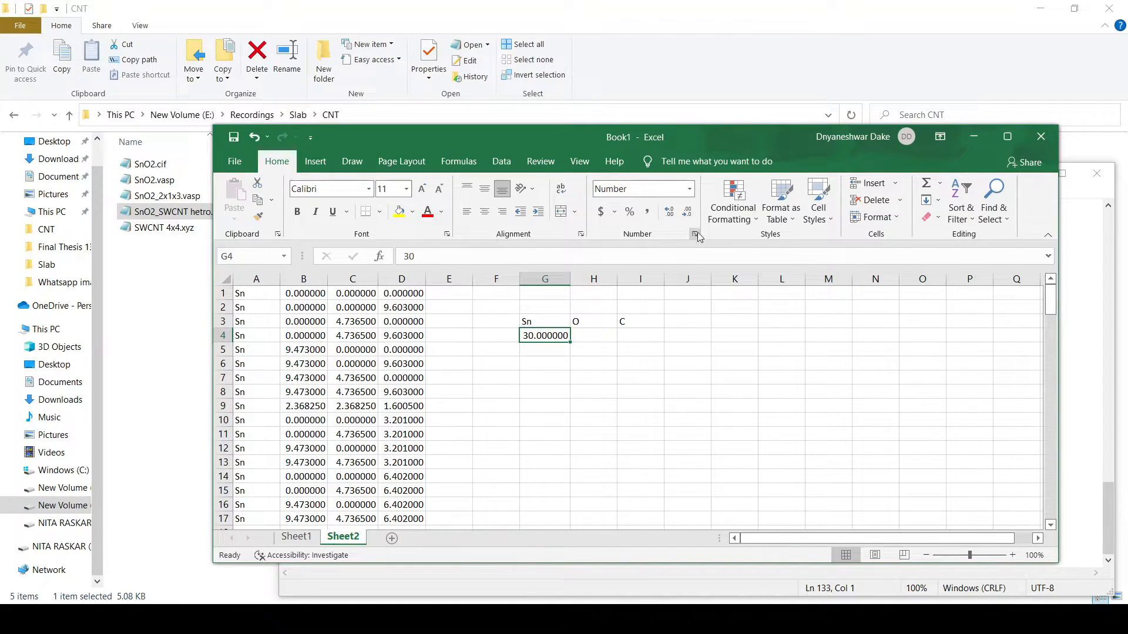
{"action": "left_click", "coordinate": [695, 233]}
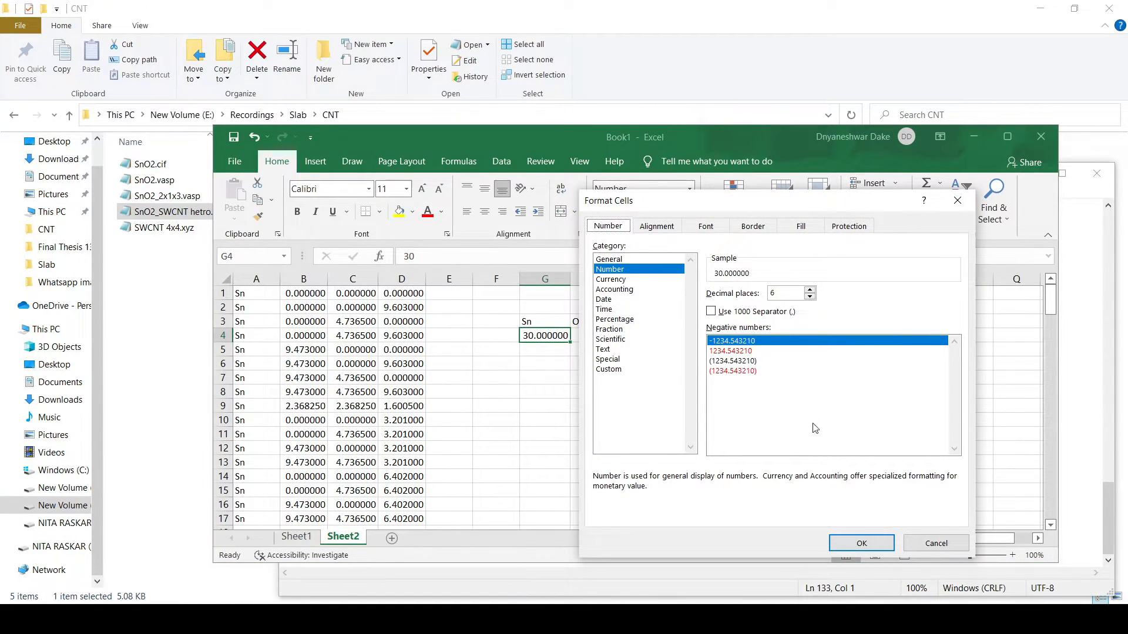
{"action": "left_click", "coordinate": [936, 543]}
{"action": "left_click", "coordinate": [690, 189]}
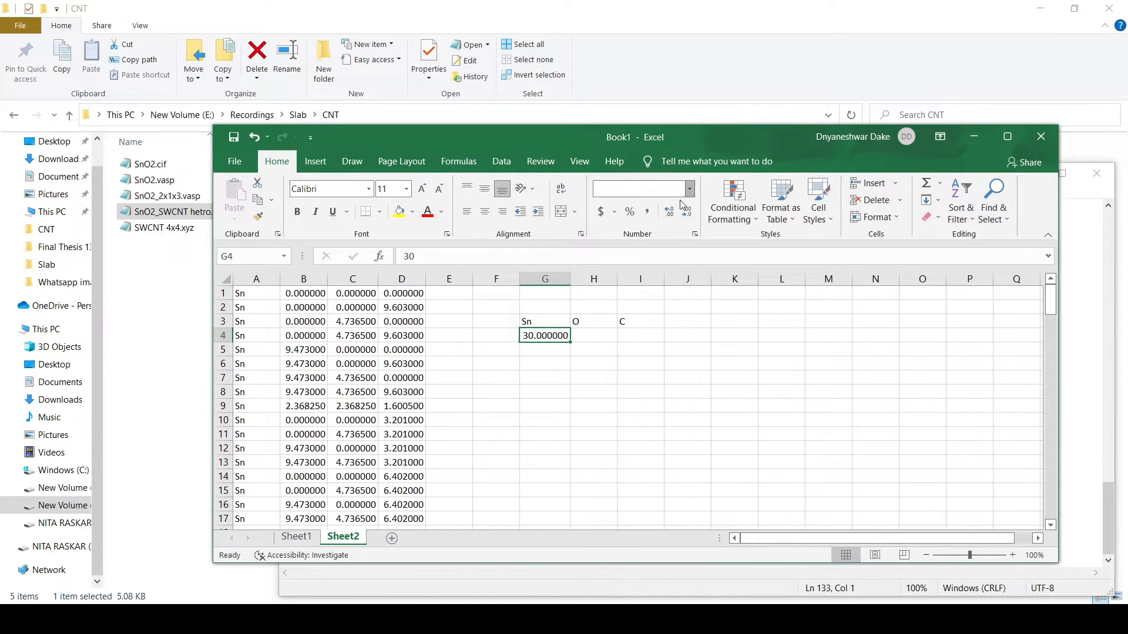
{"action": "left_click", "coordinate": [668, 208]}
Find the first and last O rows in the coordinate list and enter the O atom count 28 in H4.
{"action": "left_click", "coordinate": [581, 336]}
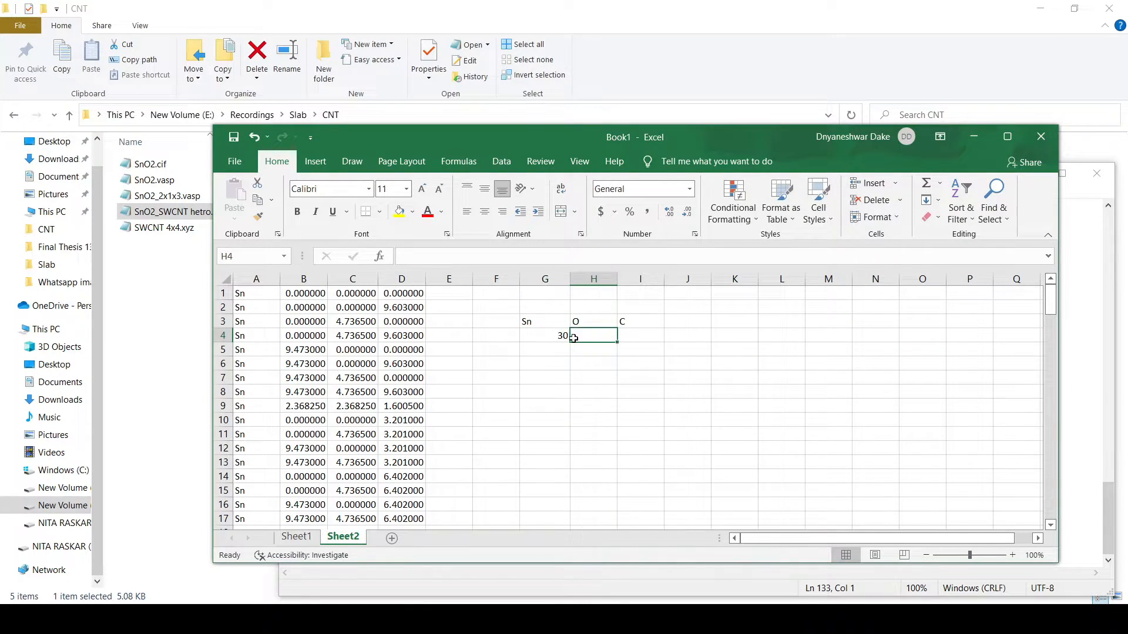
{"action": "scroll", "coordinate": [360, 455], "scroll_direction": "down", "scroll_amount": 5}
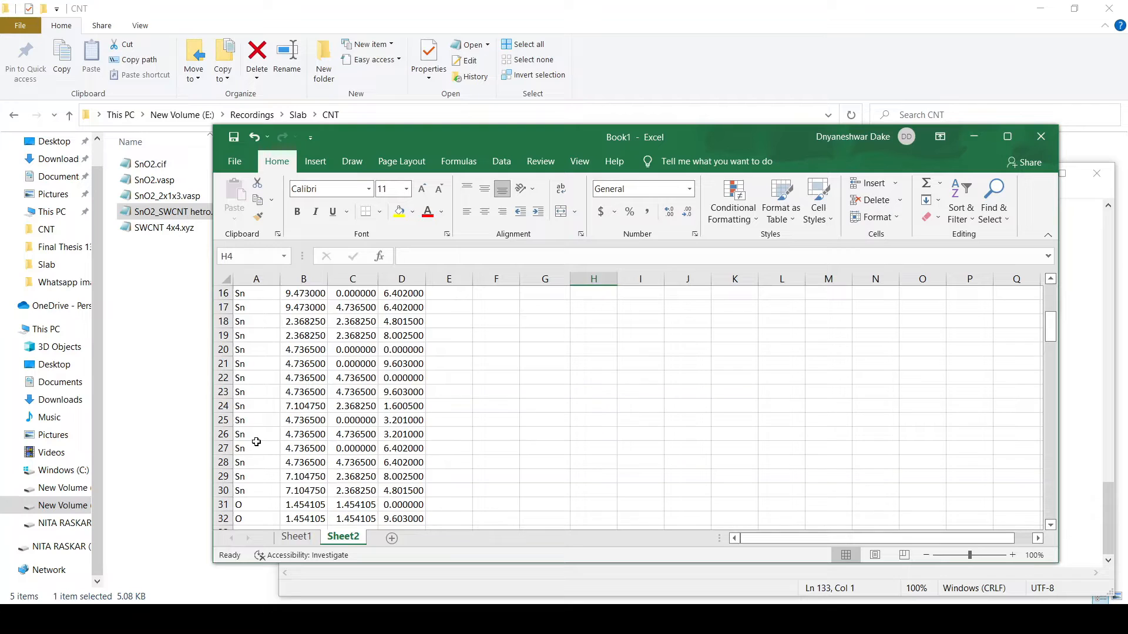
{"action": "left_click", "coordinate": [242, 503]}
{"action": "scroll", "coordinate": [268, 488], "scroll_direction": "down", "scroll_amount": 12}
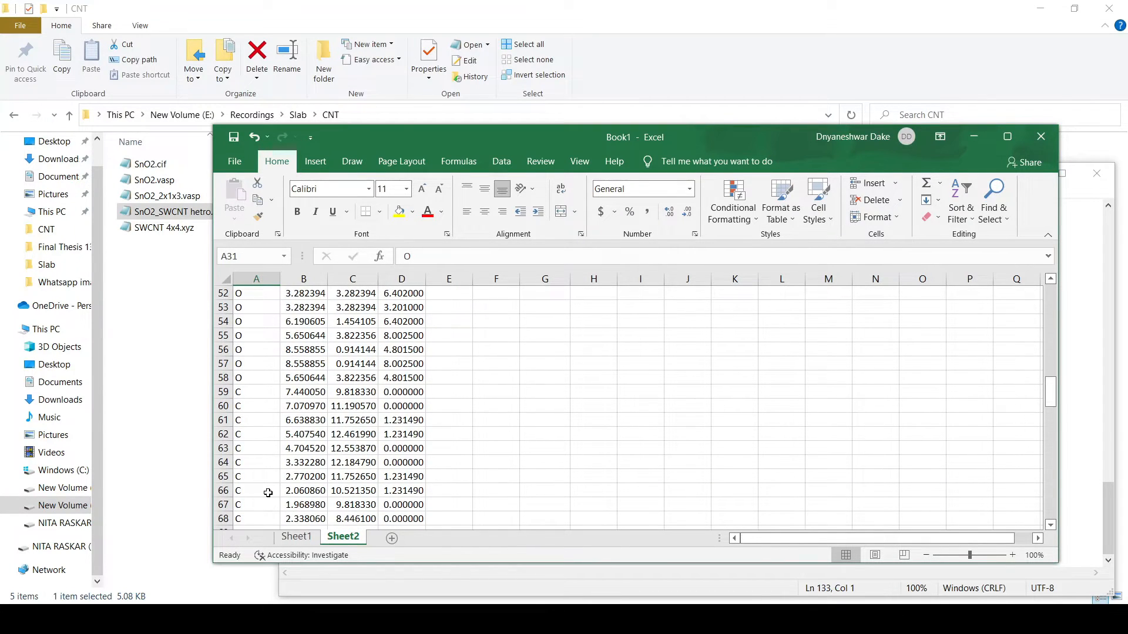
{"action": "left_click", "coordinate": [257, 378]}
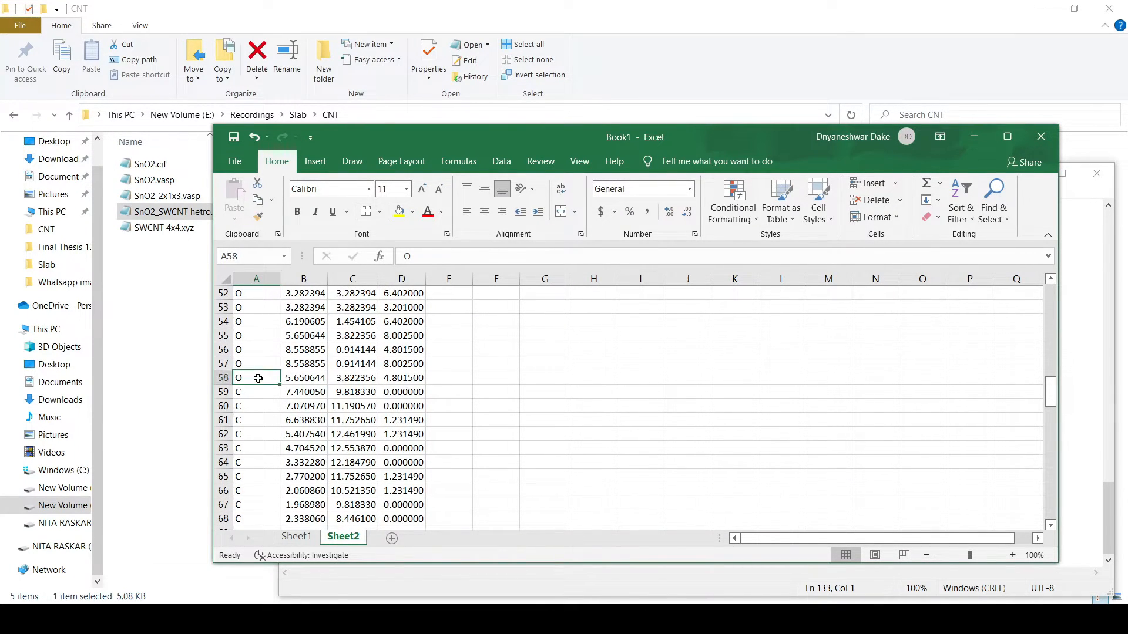
{"action": "scroll", "coordinate": [646, 353], "scroll_direction": "up", "scroll_amount": 17}
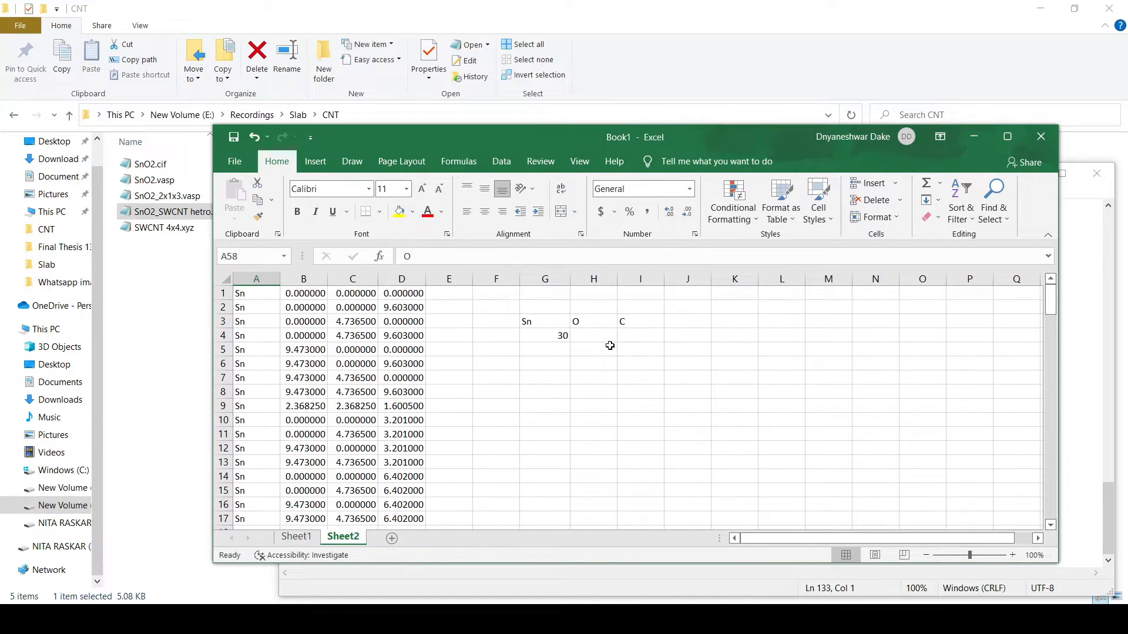
{"action": "left_click", "coordinate": [594, 337]}
{"action": "type", "text": "28"}
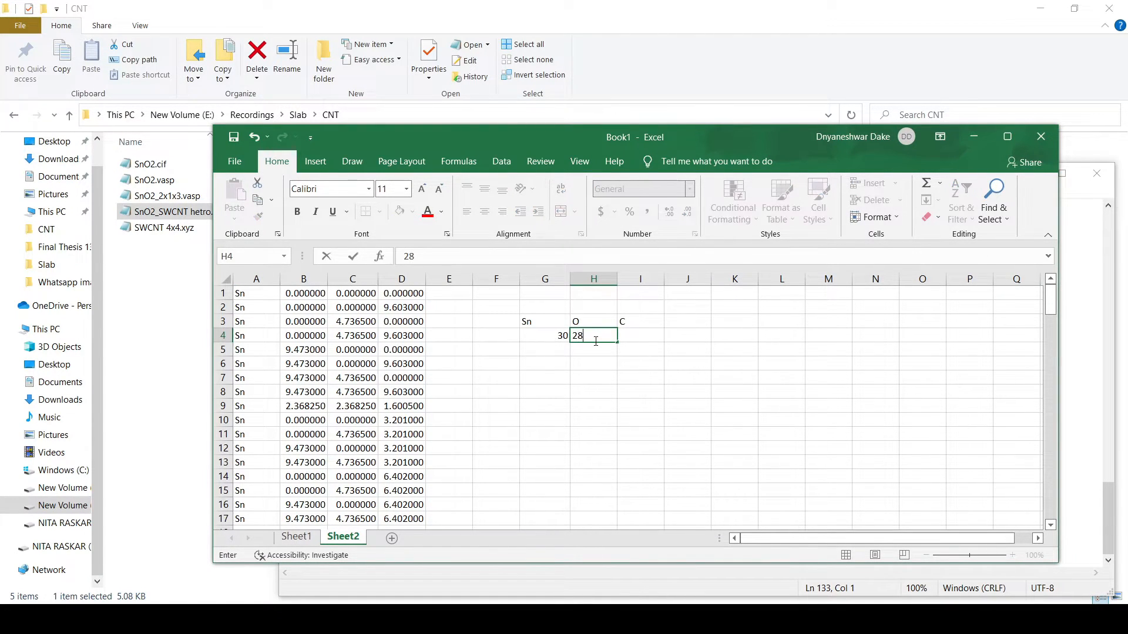
{"action": "key", "text": "Tab"}
Look up the total atom count in the SnO2_SWCNT hetro.xyz file and enter =130-30-28 as the C count in I4.
{"action": "type", "text": "="}
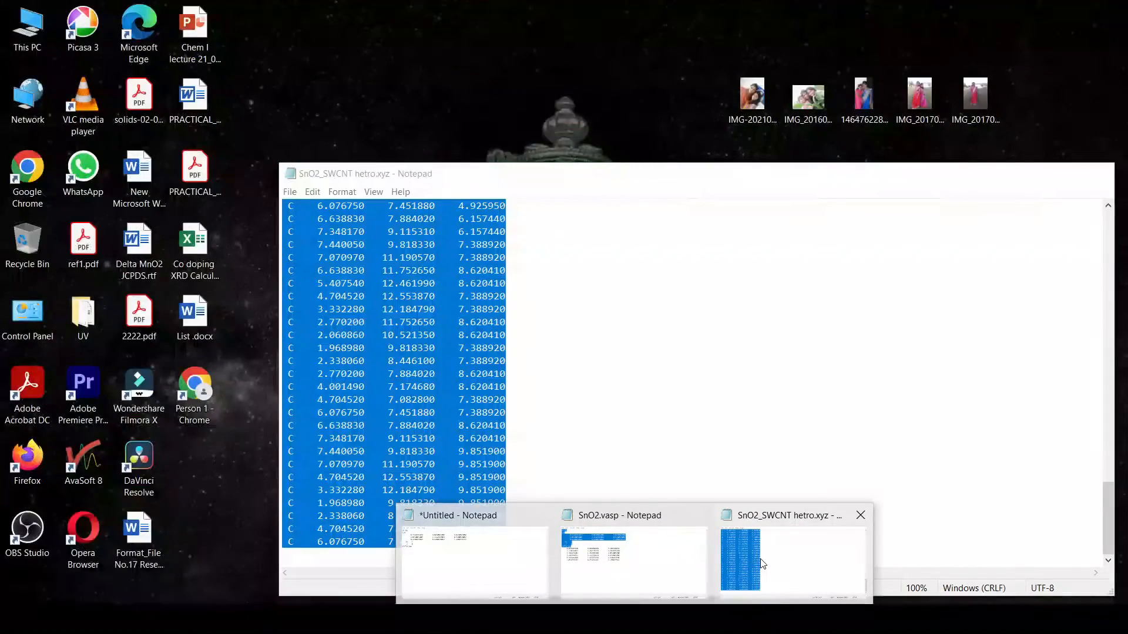
{"action": "left_click", "coordinate": [760, 547]}
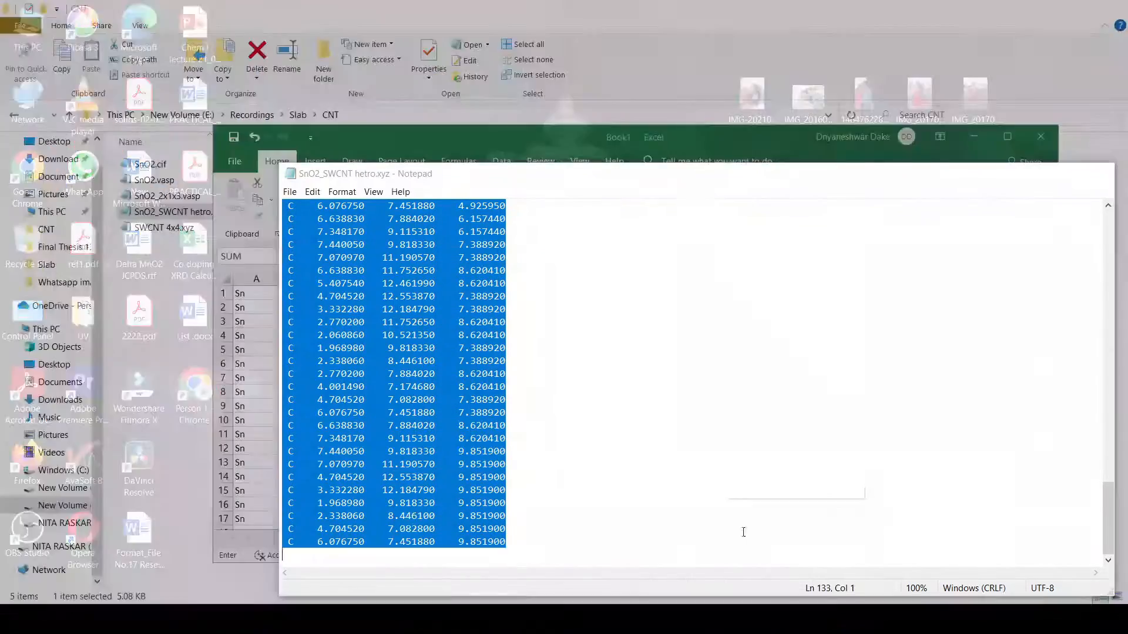
{"action": "scroll", "coordinate": [576, 423], "scroll_direction": "up", "scroll_amount": 18}
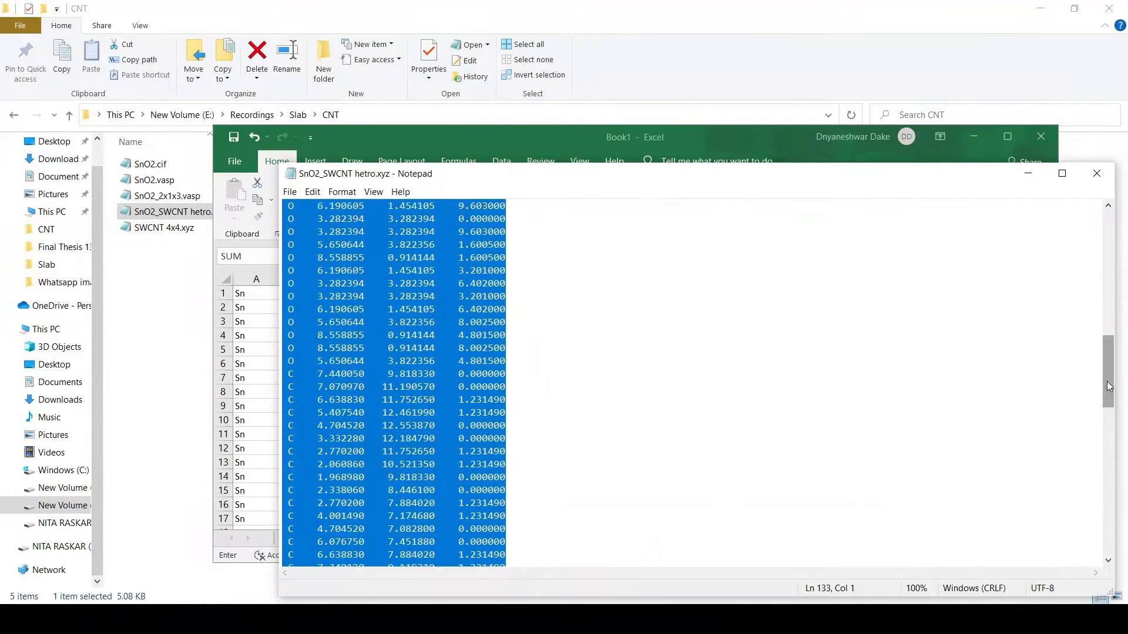
{"action": "left_click_drag", "start_coordinate": [1108, 389], "coordinate": [1109, 262]}
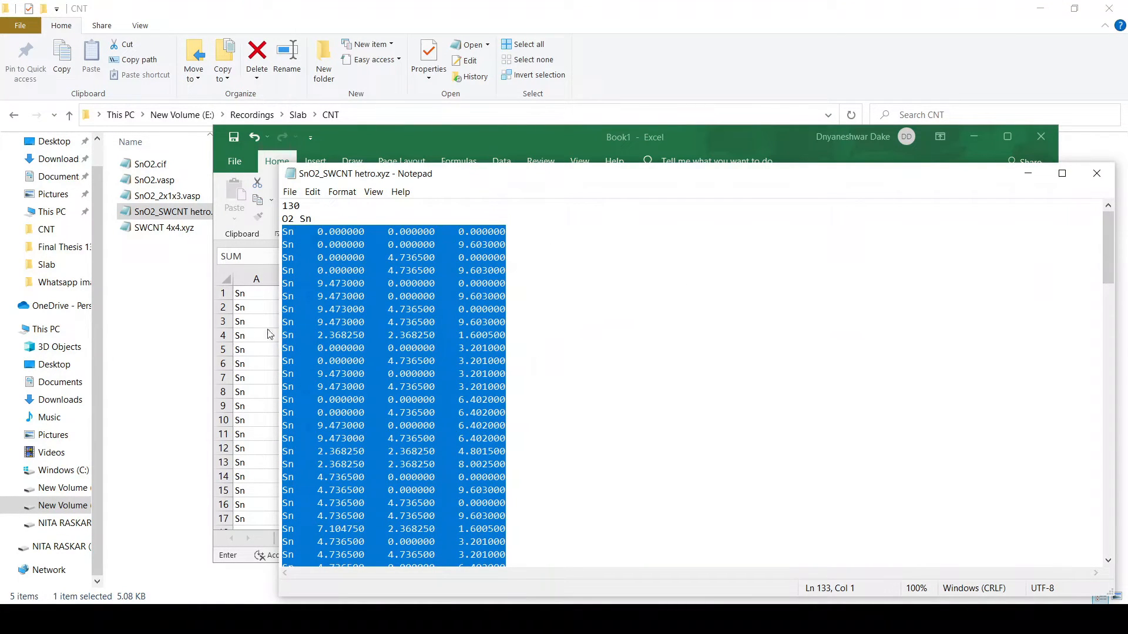
{"action": "left_click", "coordinate": [216, 274]}
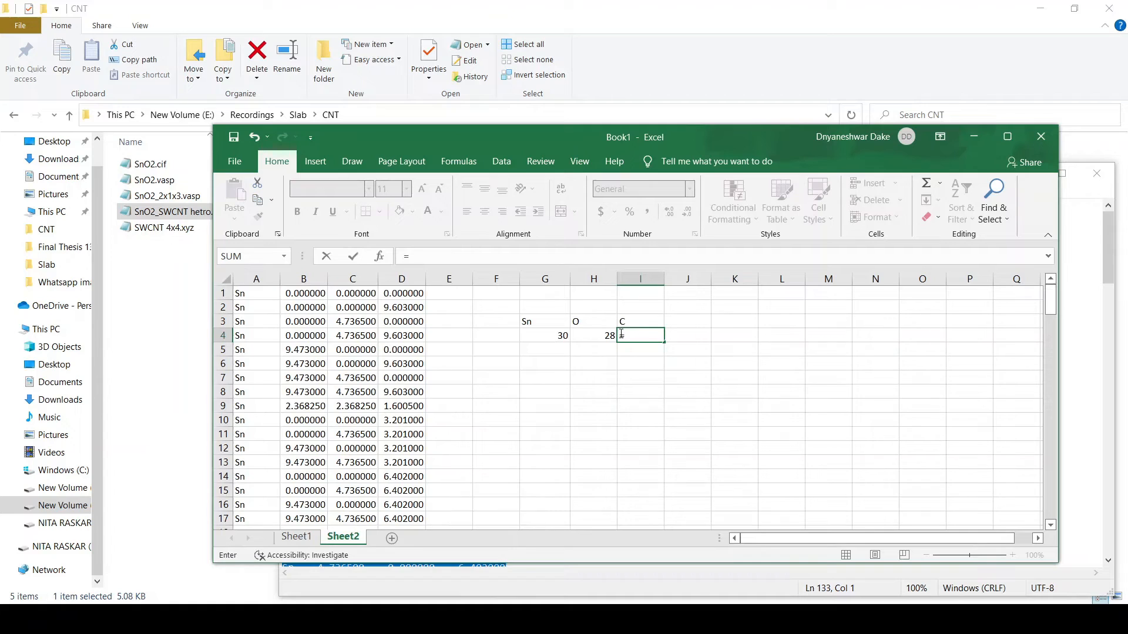
{"action": "type", "text": "130-30-28"}
{"action": "key", "text": "Return"}
{"action": "left_click", "coordinate": [651, 337]}
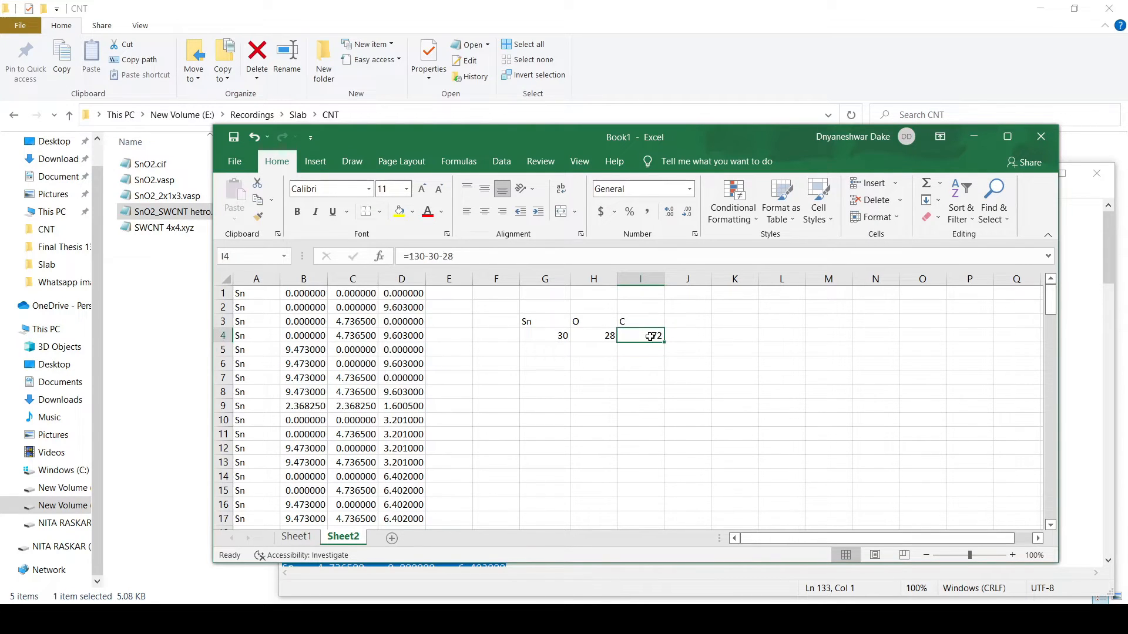
Left-align the element headings and atom counts in G3:I4 and copy them.
{"action": "left_click_drag", "start_coordinate": [650, 337], "coordinate": [534, 322]}
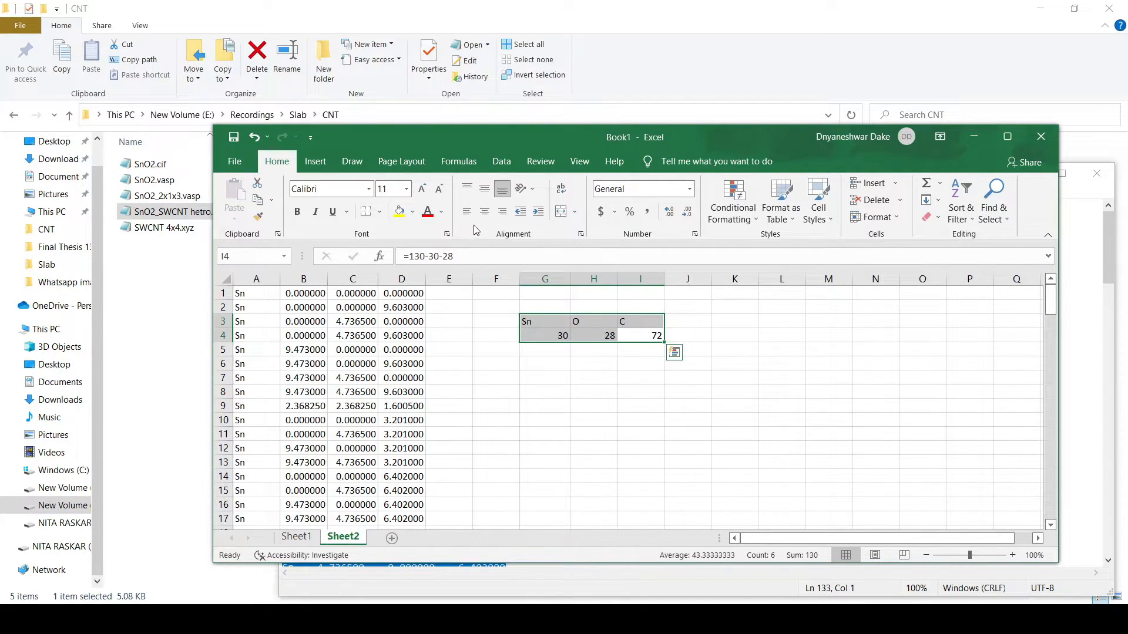
{"action": "left_click", "coordinate": [467, 211]}
{"action": "key", "text": "ctrl+c"}
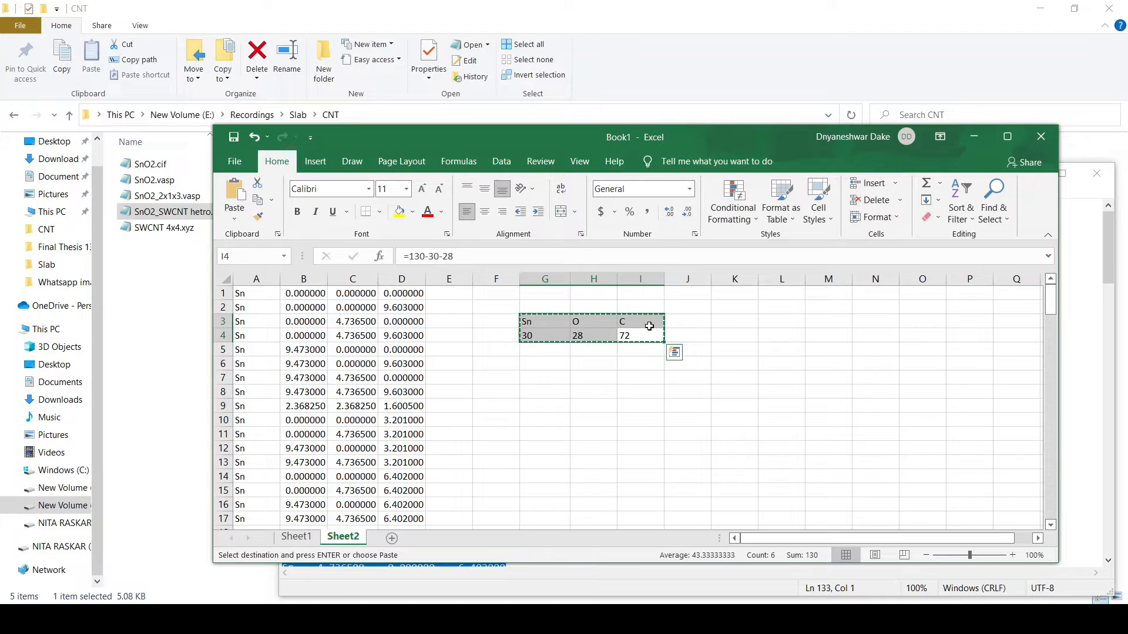
In the untitled Notepad file, replace the element and count lines with the copied cells and add SWCNT to the title line.
{"action": "left_click", "coordinate": [634, 619]}
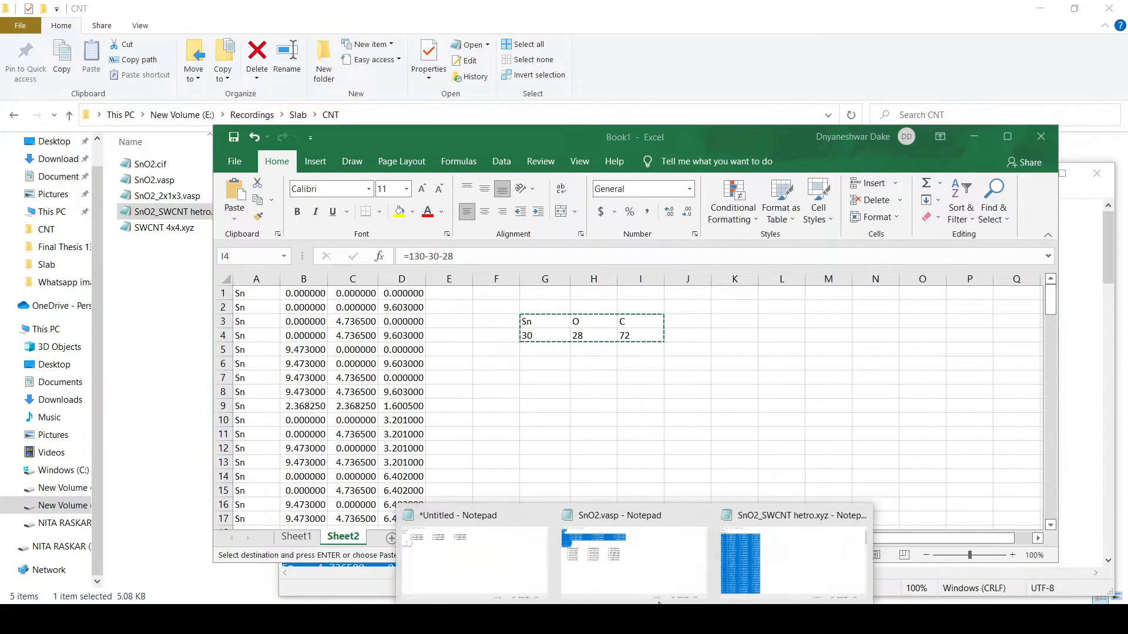
{"action": "mouse_move", "coordinate": [659, 587]}
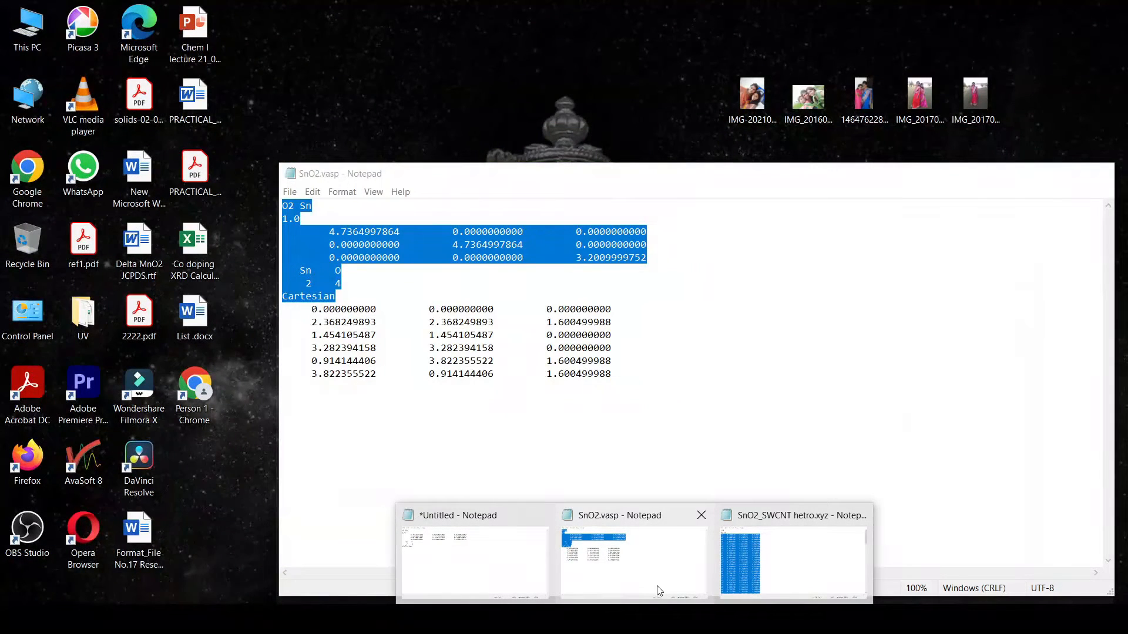
{"action": "left_click", "coordinate": [477, 564]}
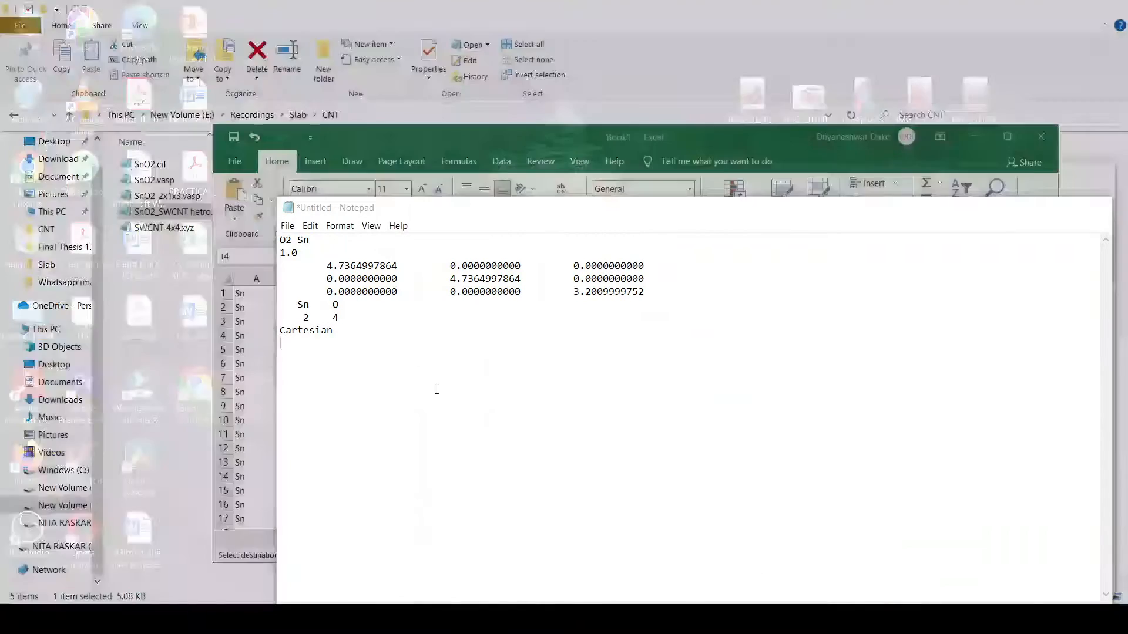
{"action": "left_click_drag", "start_coordinate": [341, 316], "coordinate": [283, 305]}
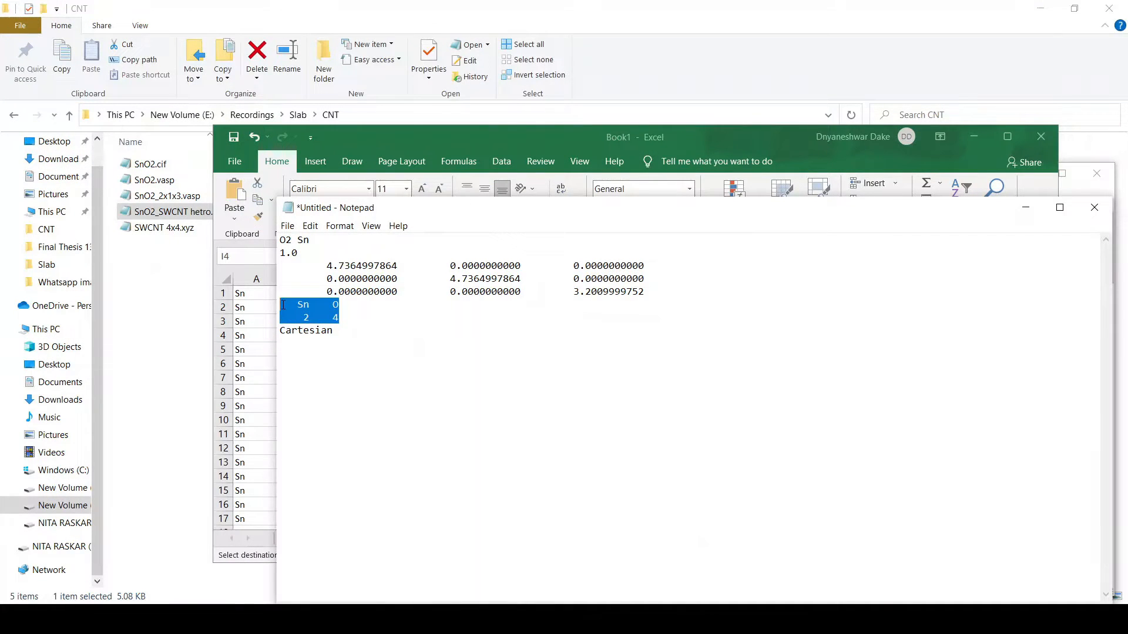
{"action": "key", "text": "ctrl+v"}
{"action": "left_click", "coordinate": [282, 309]}
{"action": "left_click", "coordinate": [280, 318]}
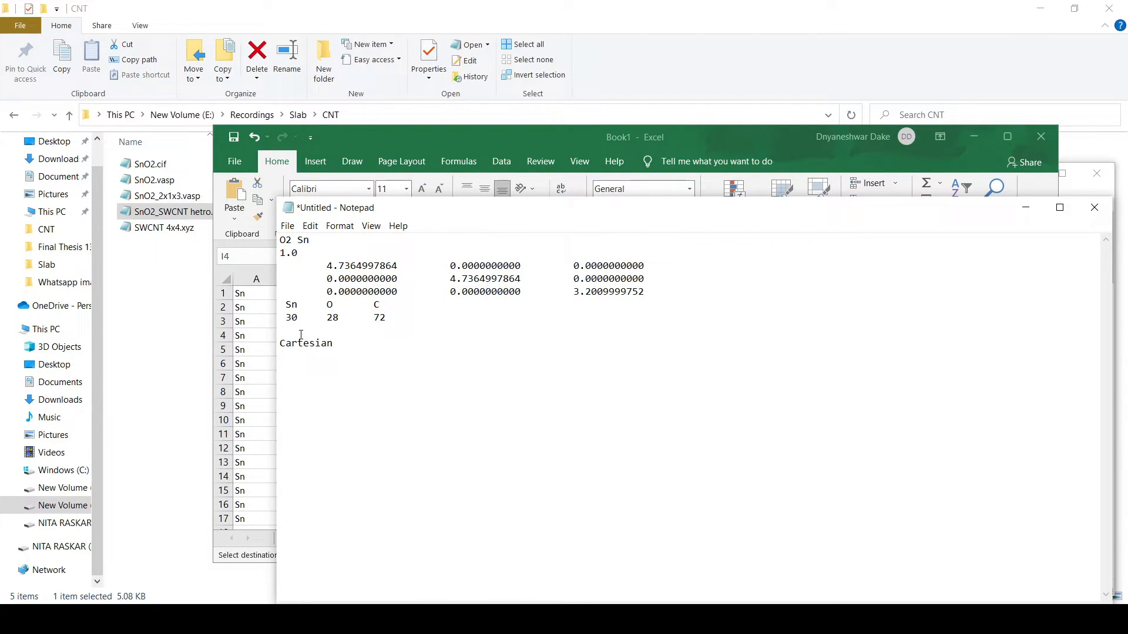
{"action": "key", "text": "BackSpace"}
{"action": "left_click", "coordinate": [332, 242]}
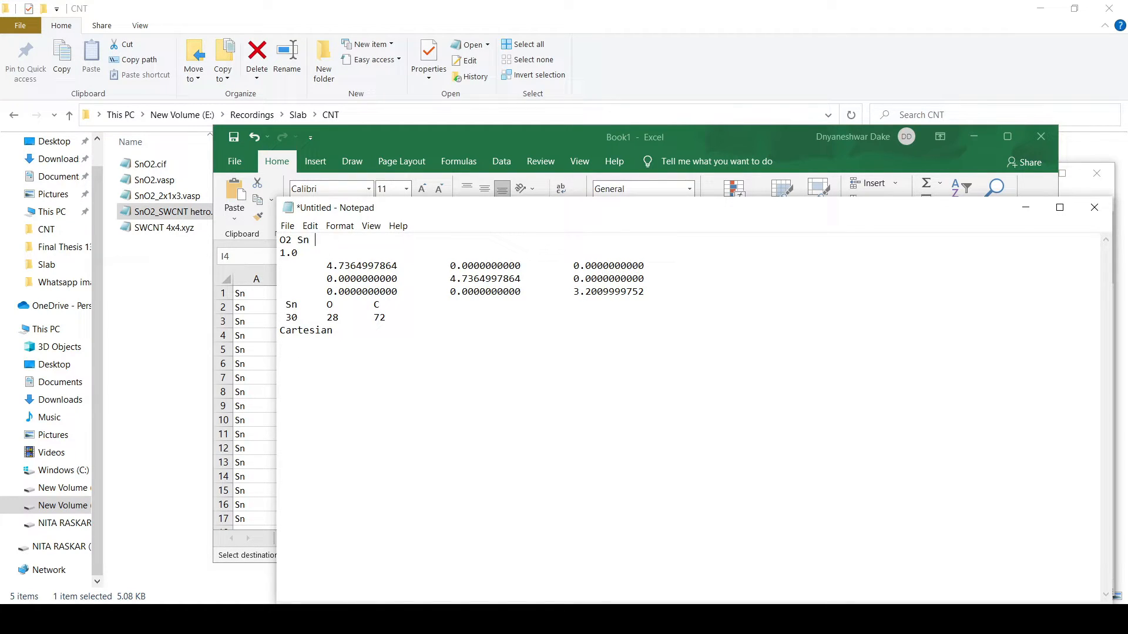
{"action": "type", "text": "SWCNT"}
Switch to Excel and clear the element labels from column A of Sheet2.
{"action": "left_click", "coordinate": [308, 144]}
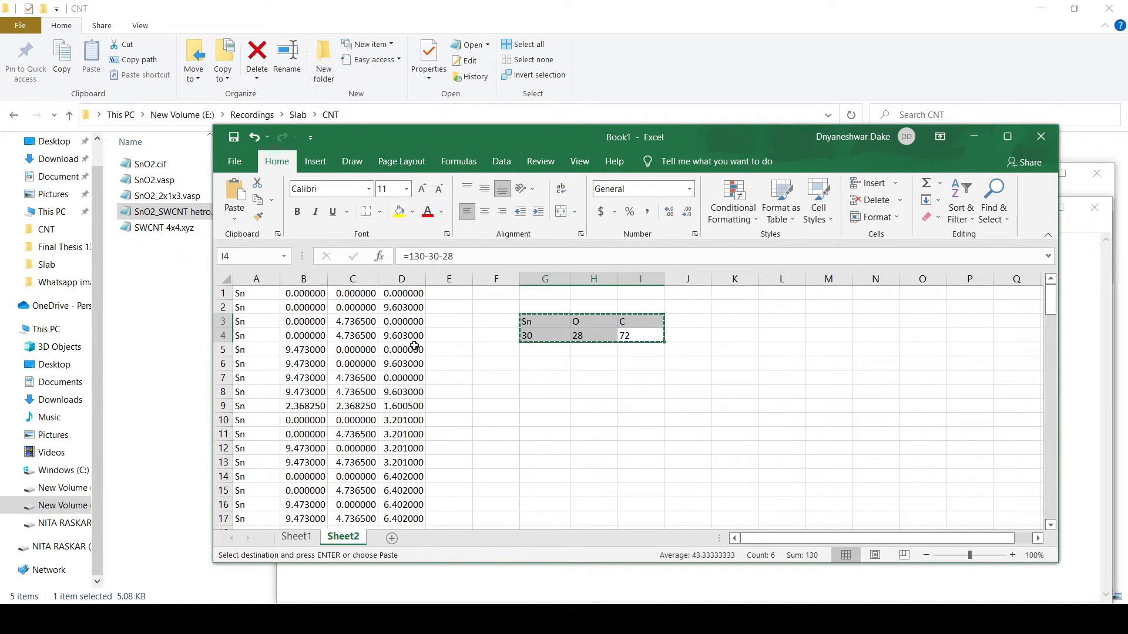
{"action": "left_click", "coordinate": [448, 307]}
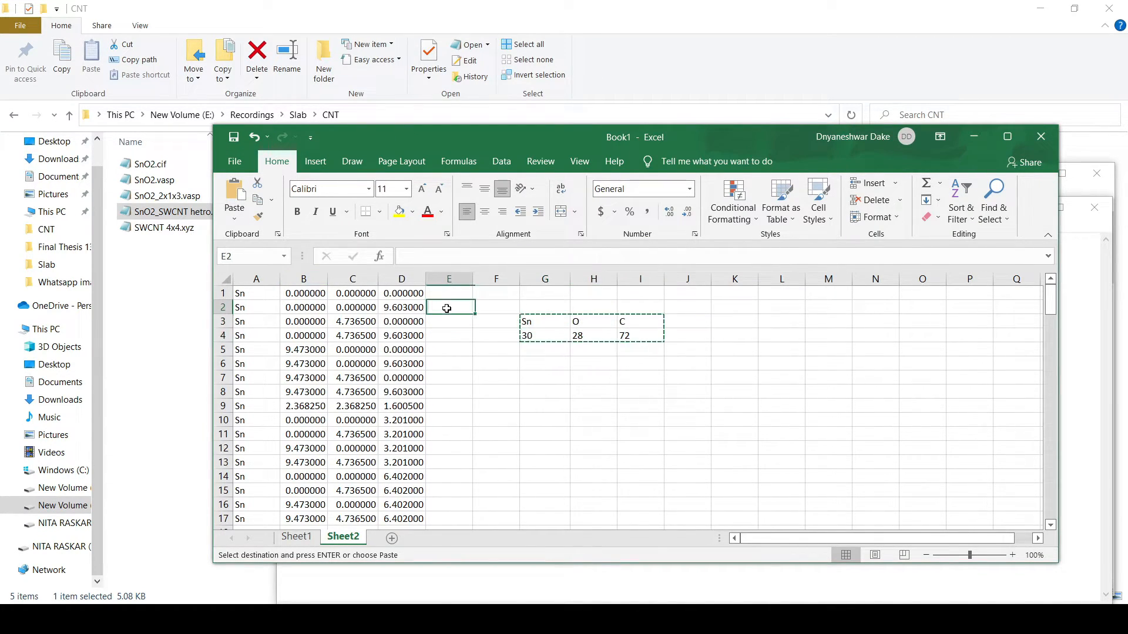
{"action": "left_click", "coordinate": [256, 279]}
{"action": "key", "text": "Delete"}
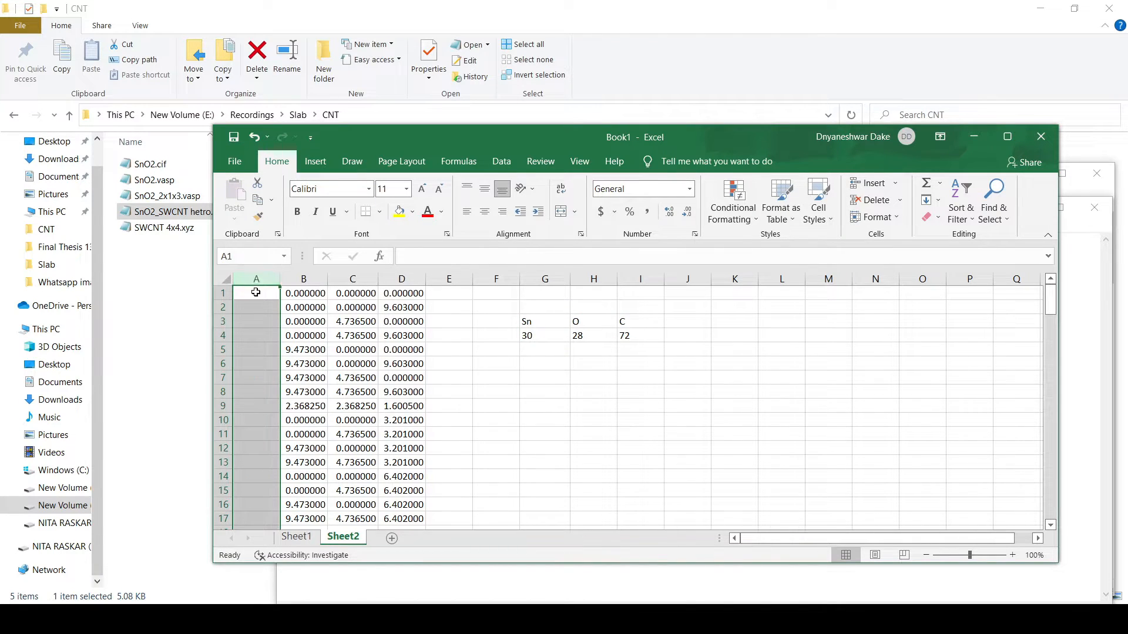
Copy all coordinate rows from columns A to D and paste them below the Cartesian line in the untitled Notepad file.
{"action": "left_click", "coordinate": [259, 293]}
{"action": "key", "text": "shift+Right"}
{"action": "key", "text": "shift+Right"}
{"action": "key", "text": "shift+Right"}
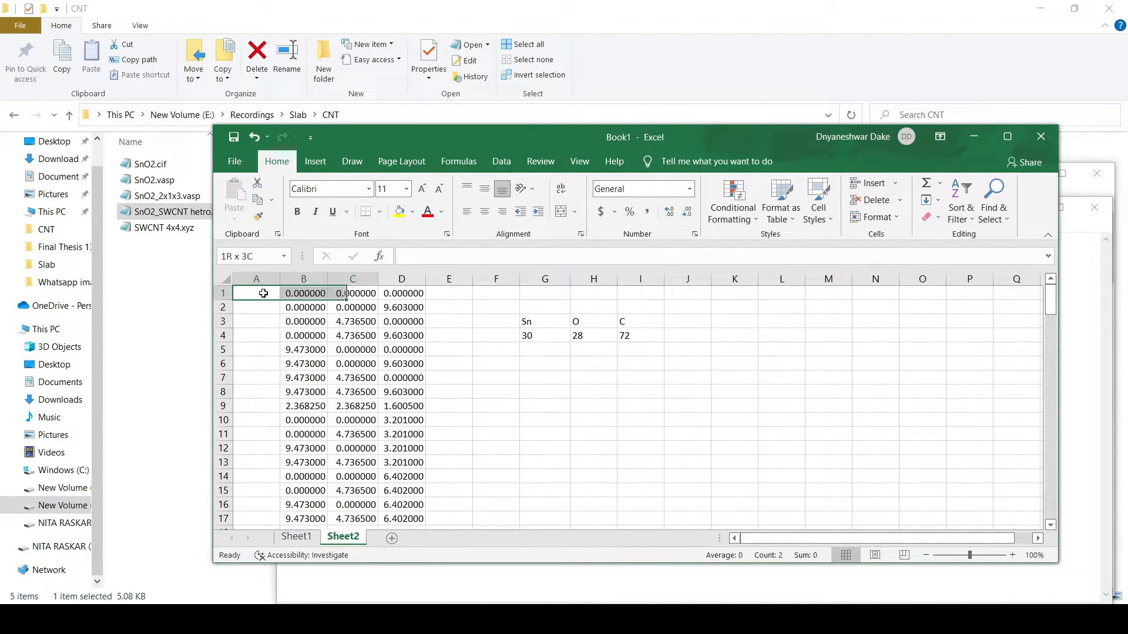
{"action": "key", "text": "ctrl+shift+Down"}
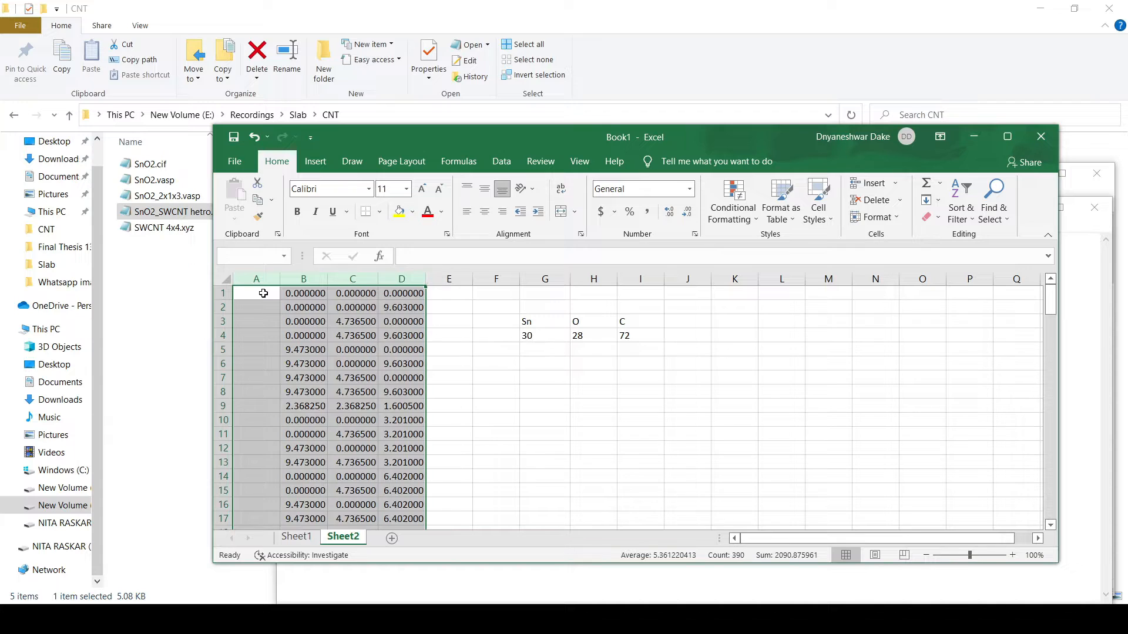
{"action": "key", "text": "ctrl+c"}
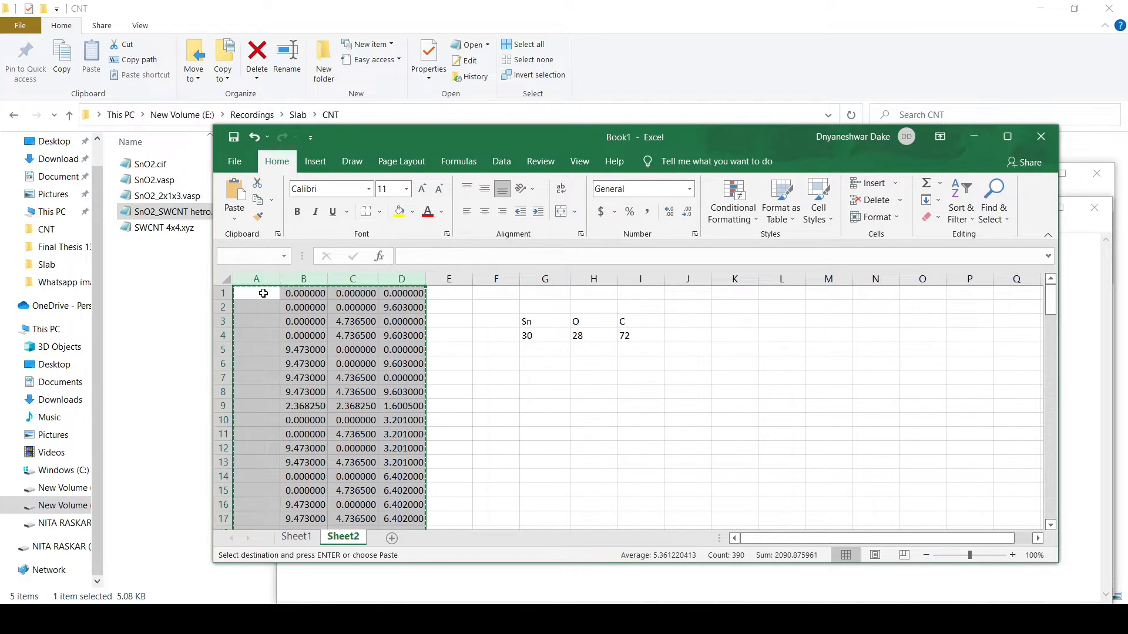
{"action": "key", "text": "alt+Tab"}
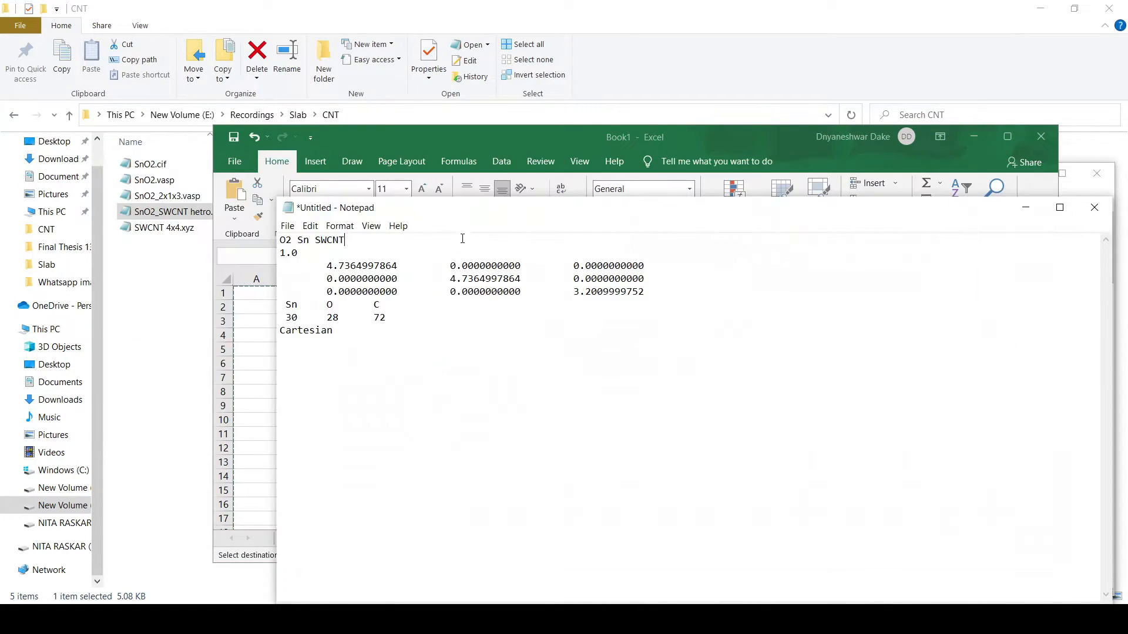
{"action": "key", "text": "ctrl+v"}
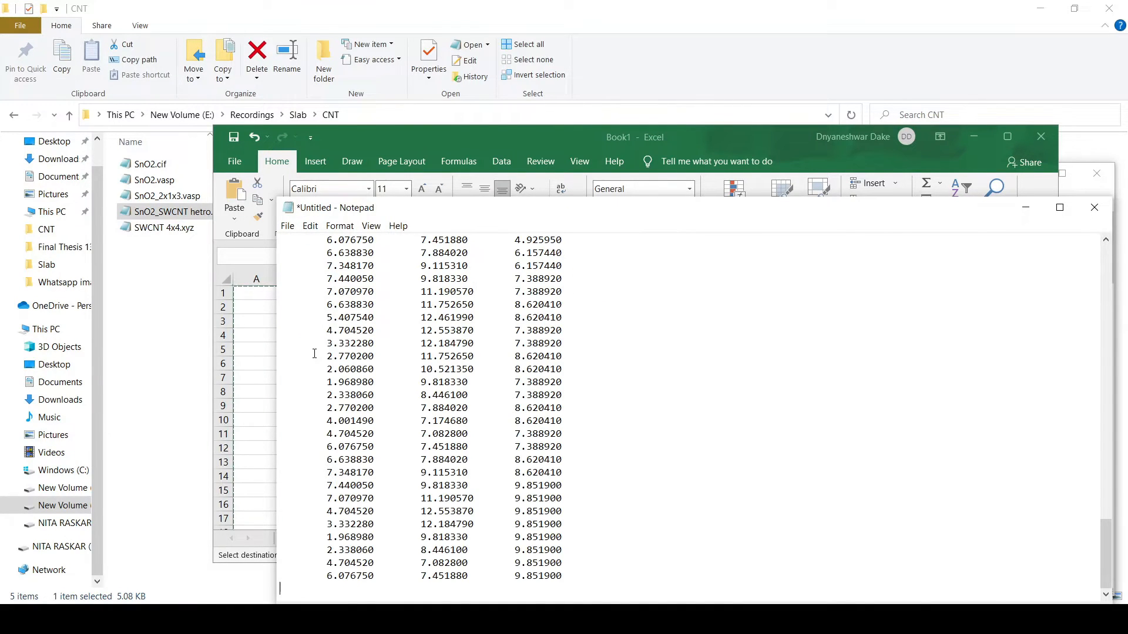
Multiply the first lattice vector's x component, 4.7364997864, by 2 in Calculator and copy the product.
{"action": "scroll", "coordinate": [574, 457], "scroll_direction": "up", "scroll_amount": 20}
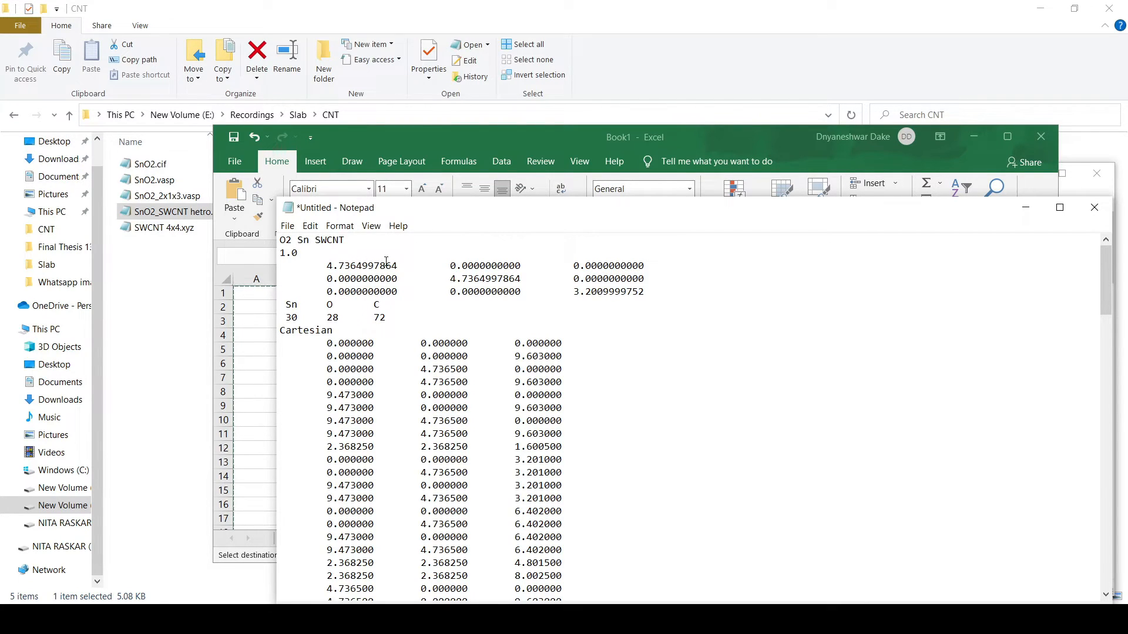
{"action": "mouse_move", "coordinate": [402, 266]}
{"action": "left_mouse_down"}
{"action": "mouse_move", "coordinate": [329, 266]}
{"action": "mouse_move", "coordinate": [413, 274]}
{"action": "left_mouse_up"}
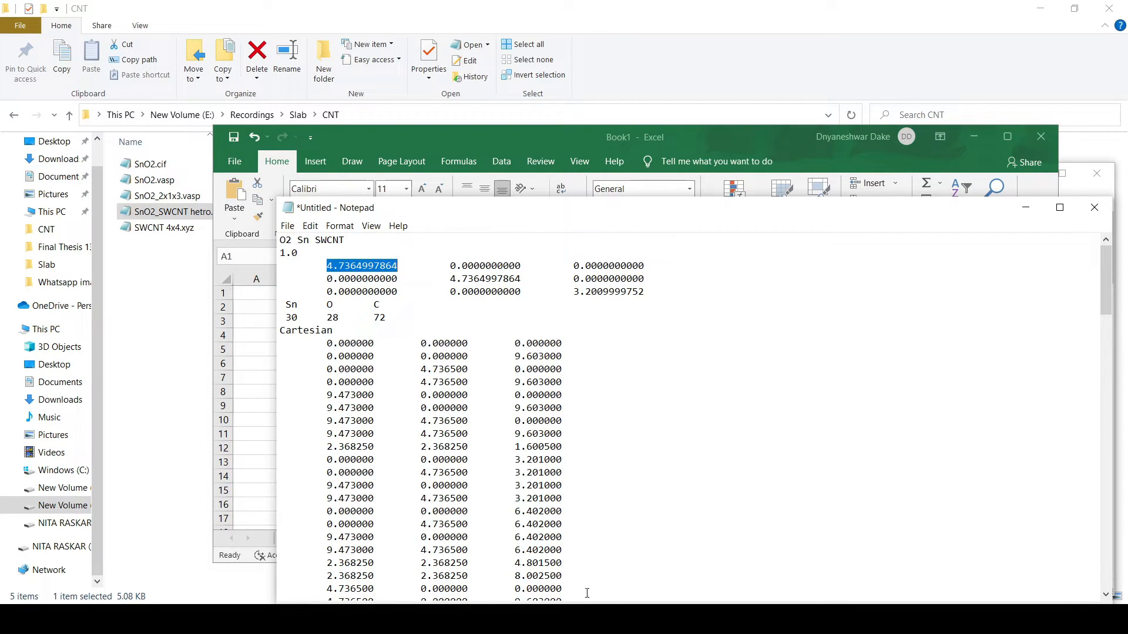
{"action": "left_click", "coordinate": [560, 315]}
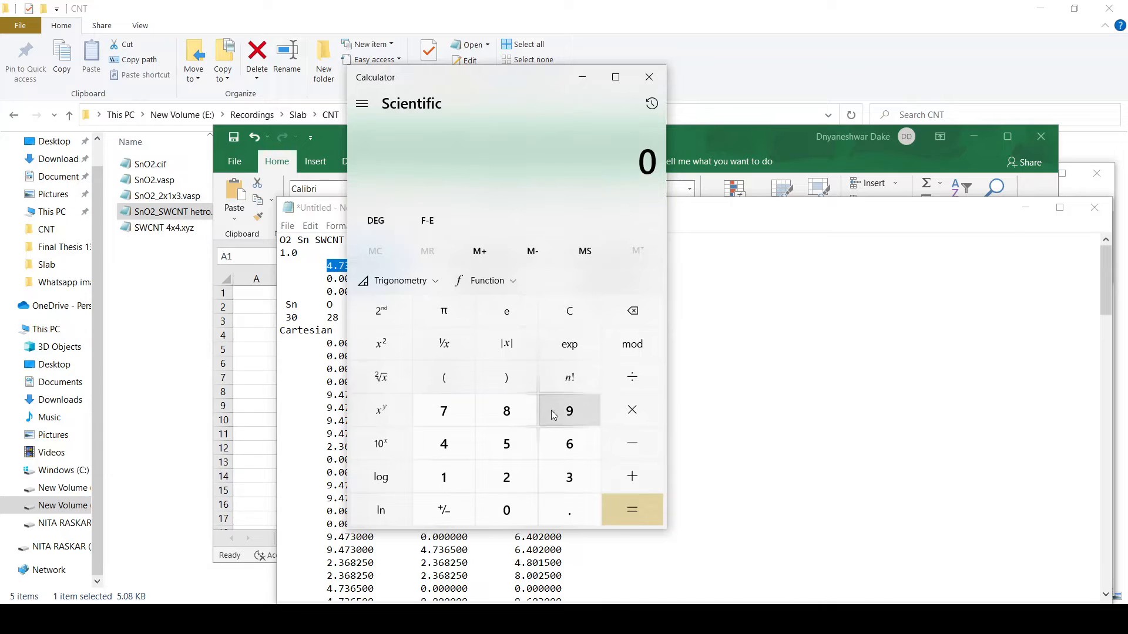
{"action": "key", "text": "ctrl+v"}
{"action": "key", "text": "asterisk"}
{"action": "left_click", "coordinate": [507, 476]}
{"action": "left_click", "coordinate": [632, 510]}
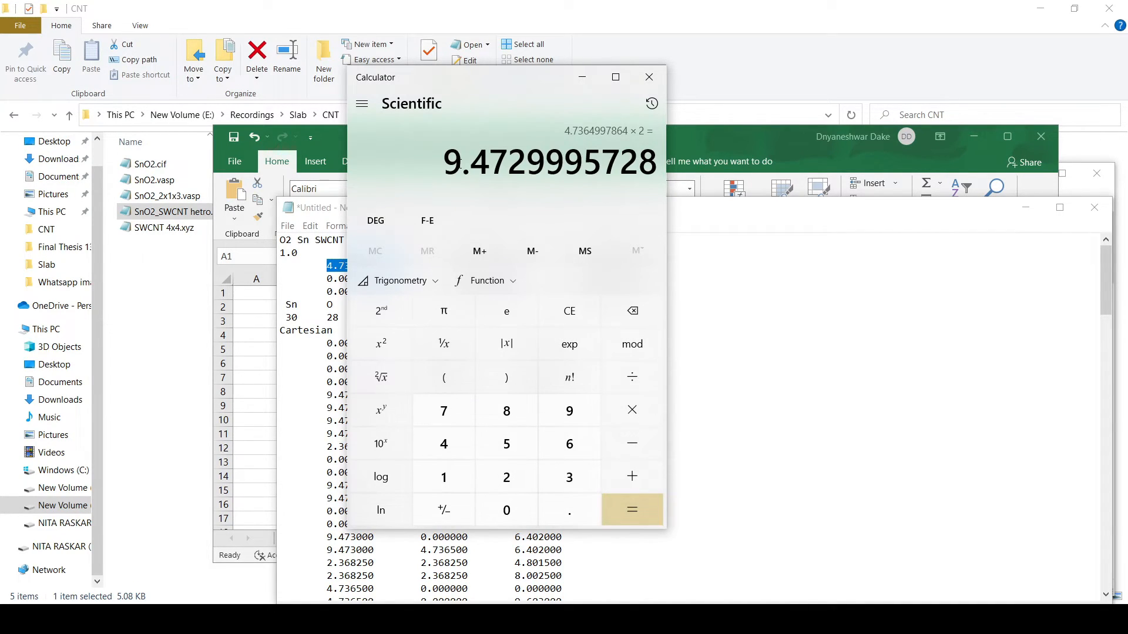
{"action": "left_click_drag", "start_coordinate": [453, 164], "coordinate": [664, 167]}
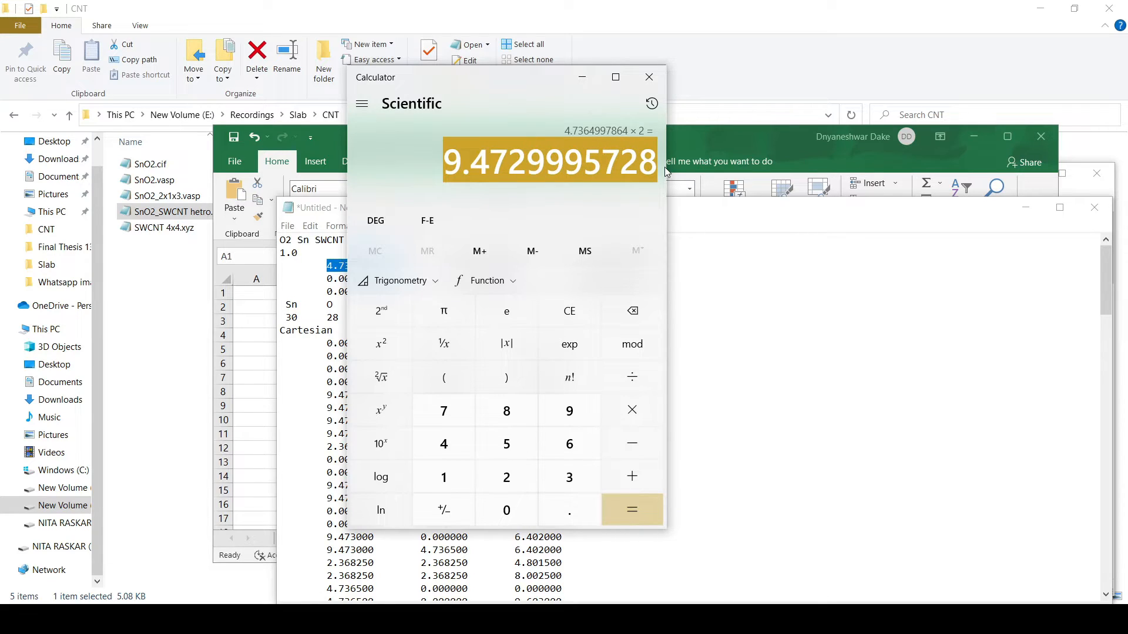
Replace the first lattice vector's x component in the Notepad file with 9.4729995728.
{"action": "left_click", "coordinate": [326, 252]}
{"action": "left_click_drag", "start_coordinate": [326, 265], "coordinate": [396, 264]}
{"action": "key", "text": "ctrl+v"}
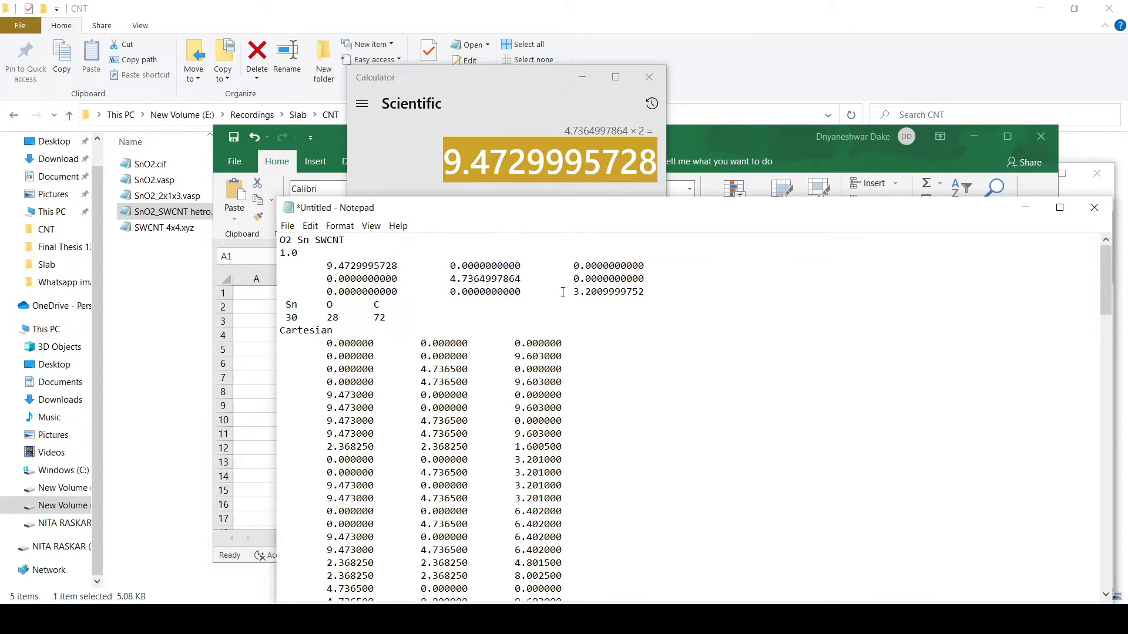
Multiply the third lattice vector's z component, 3.2009999752, by 3 in Calculator and copy the product.
{"action": "left_click_drag", "start_coordinate": [574, 292], "coordinate": [643, 294]}
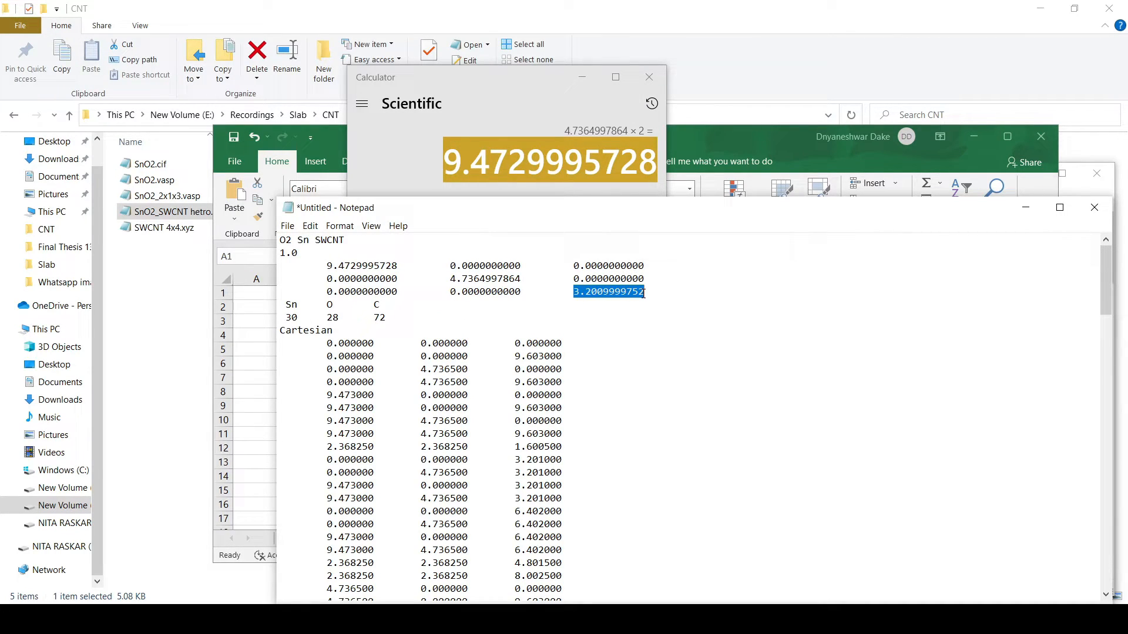
{"action": "left_click", "coordinate": [533, 176]}
{"action": "left_click_drag", "start_coordinate": [437, 165], "coordinate": [656, 160]}
{"action": "key", "text": "ctrl+v"}
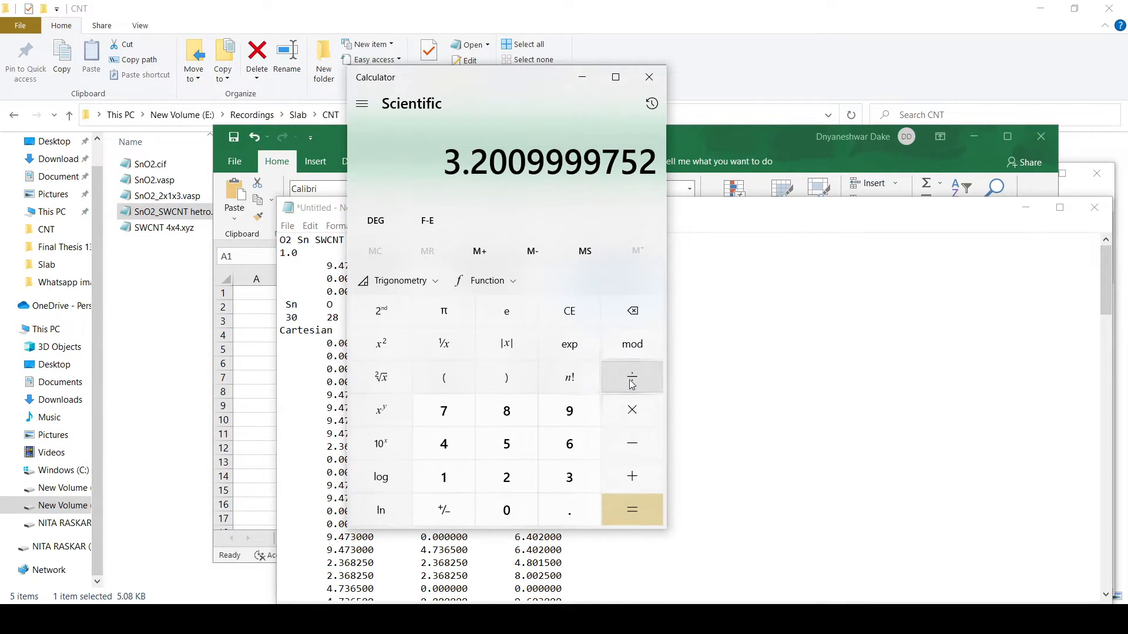
{"action": "left_click", "coordinate": [643, 413]}
{"action": "left_click", "coordinate": [558, 479]}
{"action": "left_click", "coordinate": [621, 505]}
{"action": "left_click_drag", "start_coordinate": [447, 161], "coordinate": [659, 159]}
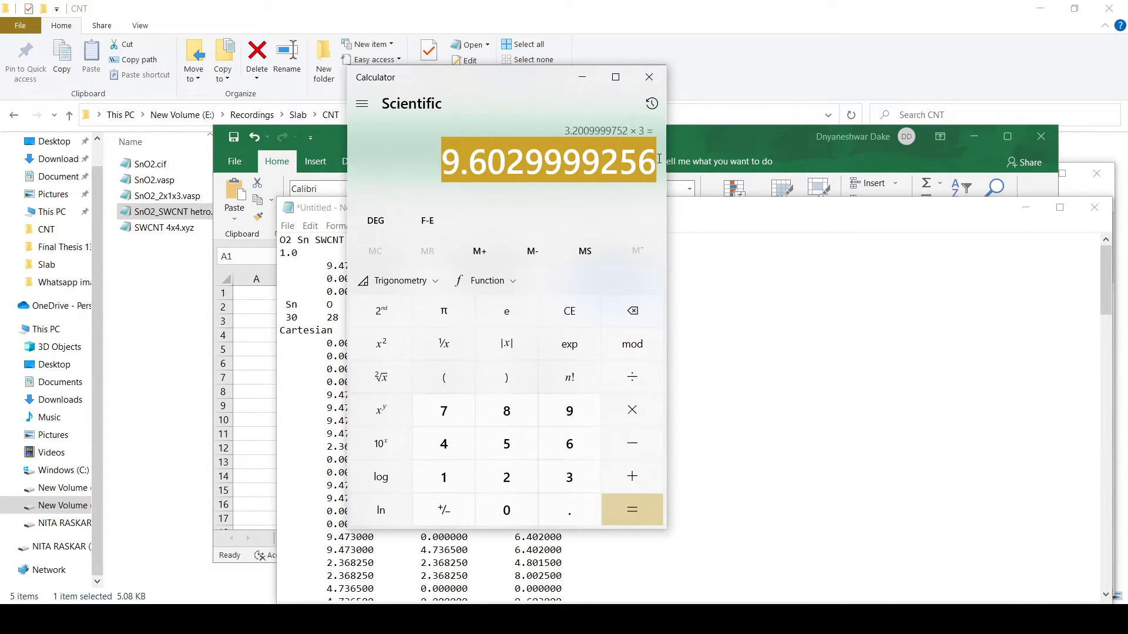
Replace the third lattice vector's z component with 9.6029999256 and change its first decimal digit to 8.
{"action": "left_click", "coordinate": [755, 274]}
{"action": "left_click_drag", "start_coordinate": [580, 292], "coordinate": [658, 291]}
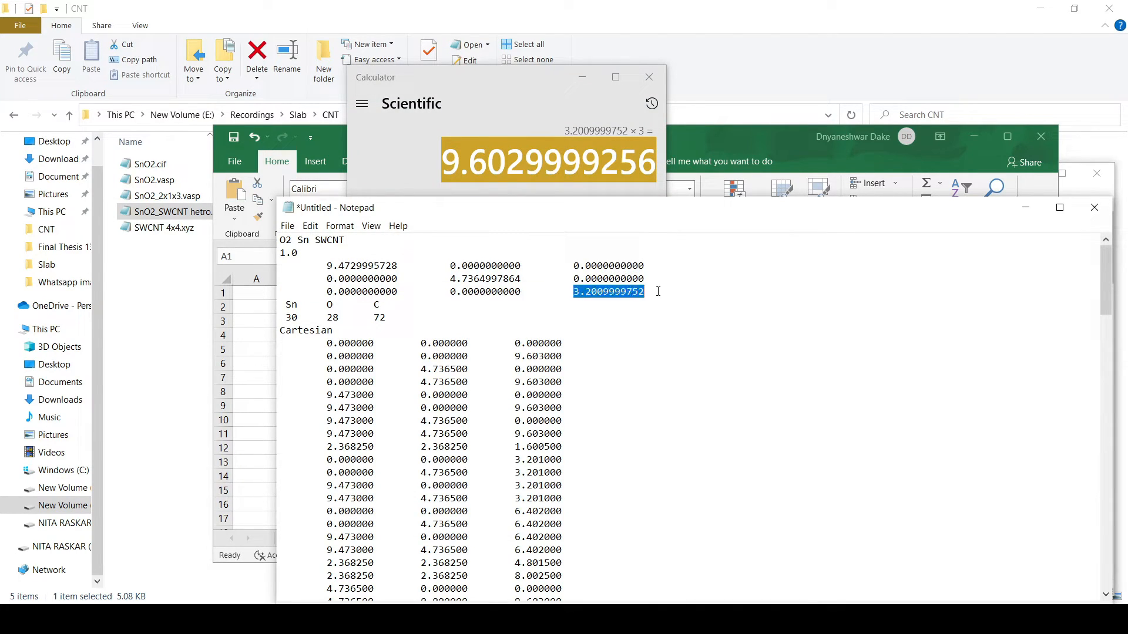
{"action": "key", "text": "ctrl+v"}
{"action": "left_click_drag", "start_coordinate": [586, 292], "coordinate": [590, 292]}
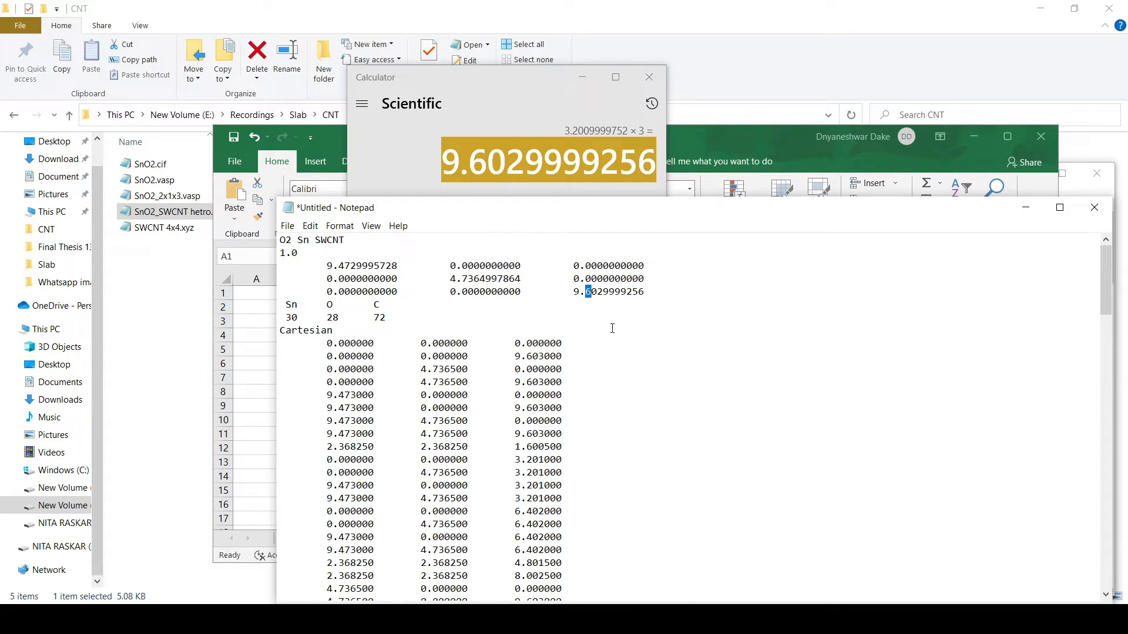
{"action": "type", "text": "8"}
Replace the second lattice vector's y component in the Notepad file with 20.000000000.
{"action": "left_click_drag", "start_coordinate": [453, 279], "coordinate": [520, 279]}
{"action": "left_click", "coordinate": [531, 620]}
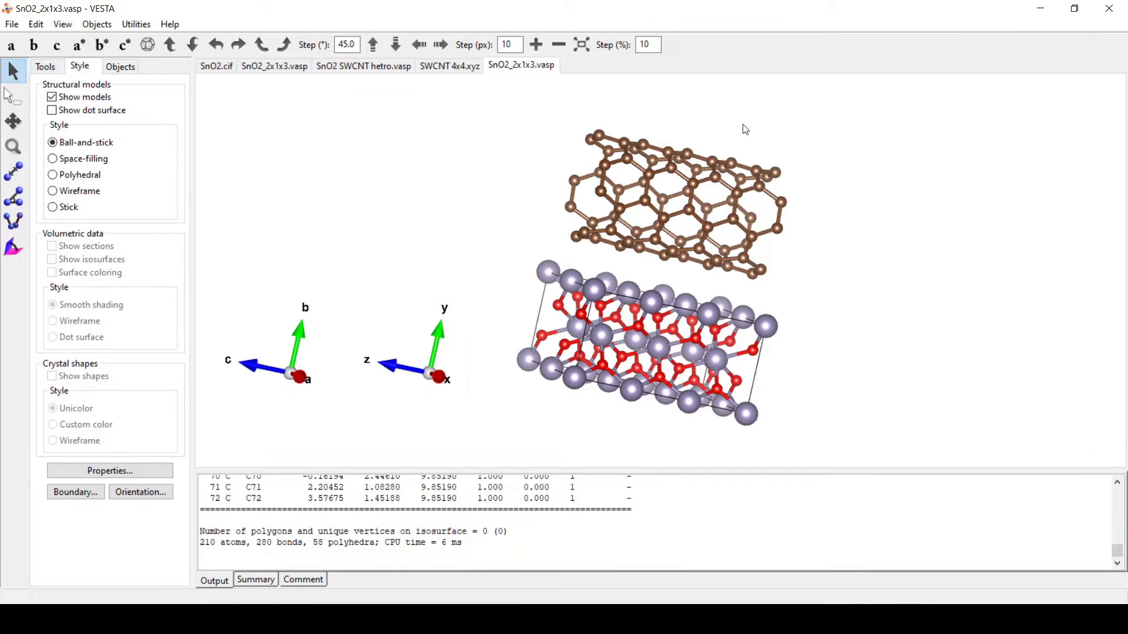
{"action": "left_click", "coordinate": [634, 620]}
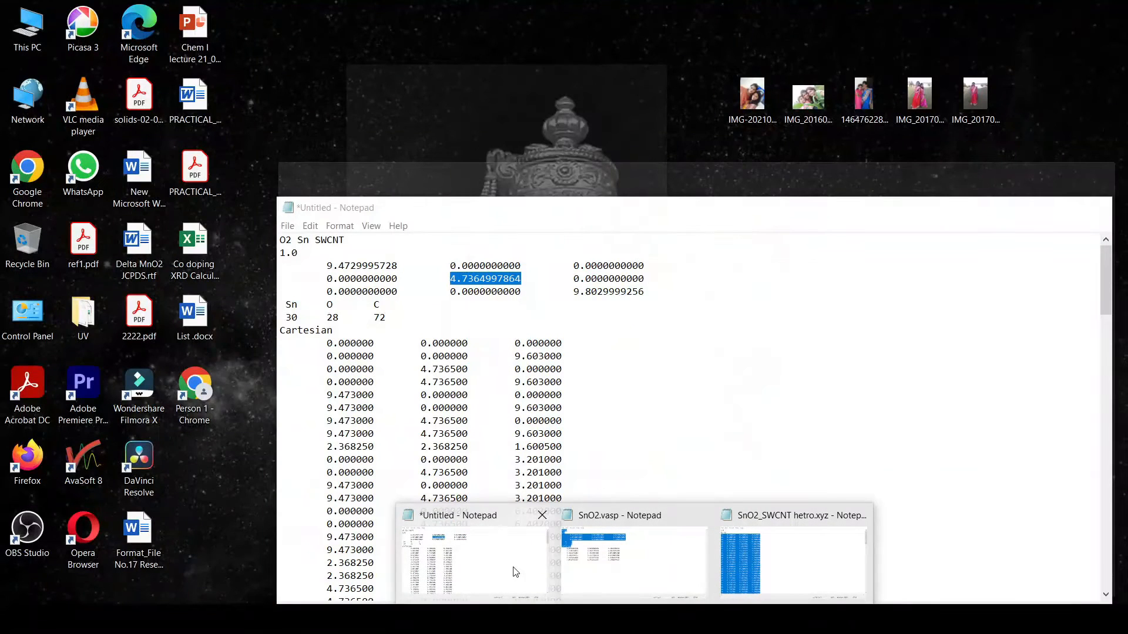
{"action": "left_click", "coordinate": [515, 571]}
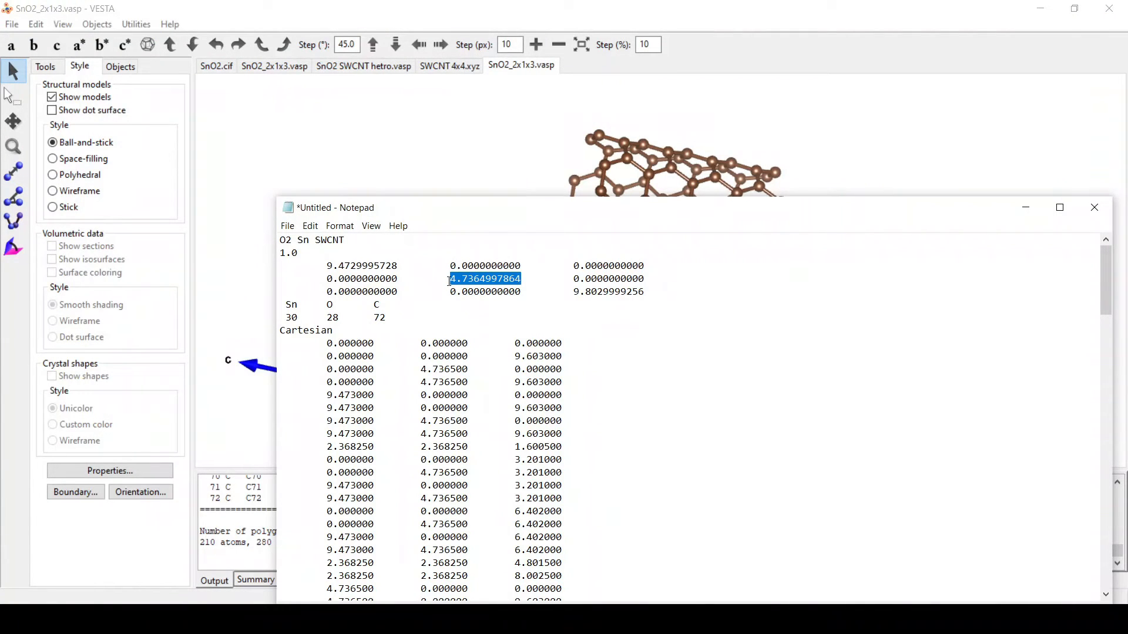
{"action": "type", "text": "20"}
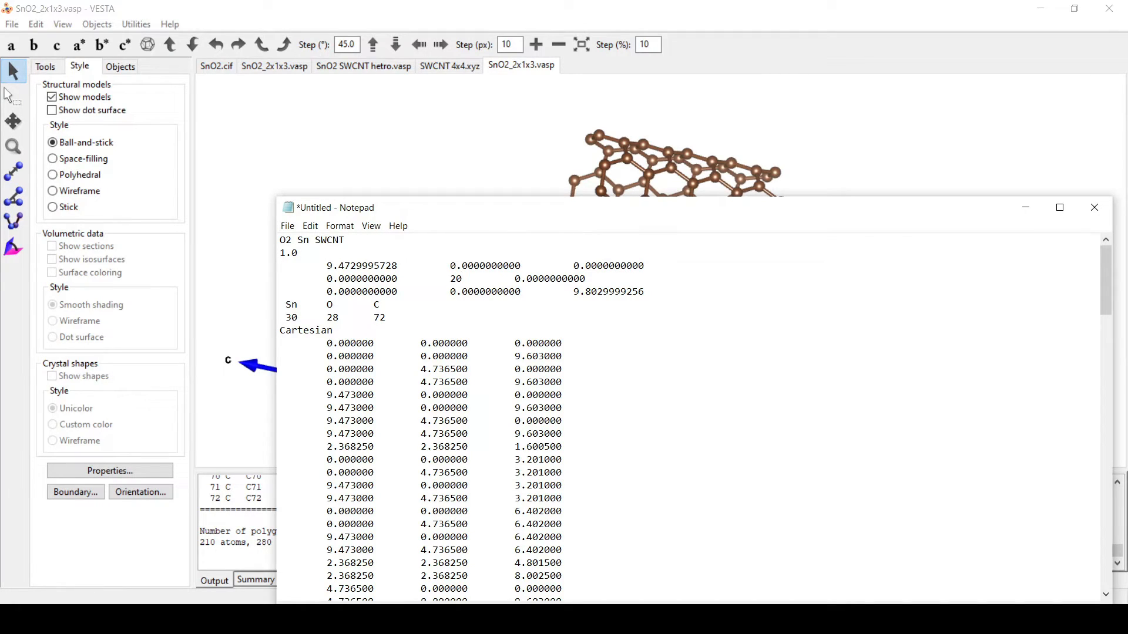
{"action": "type", "text": ".000000000"}
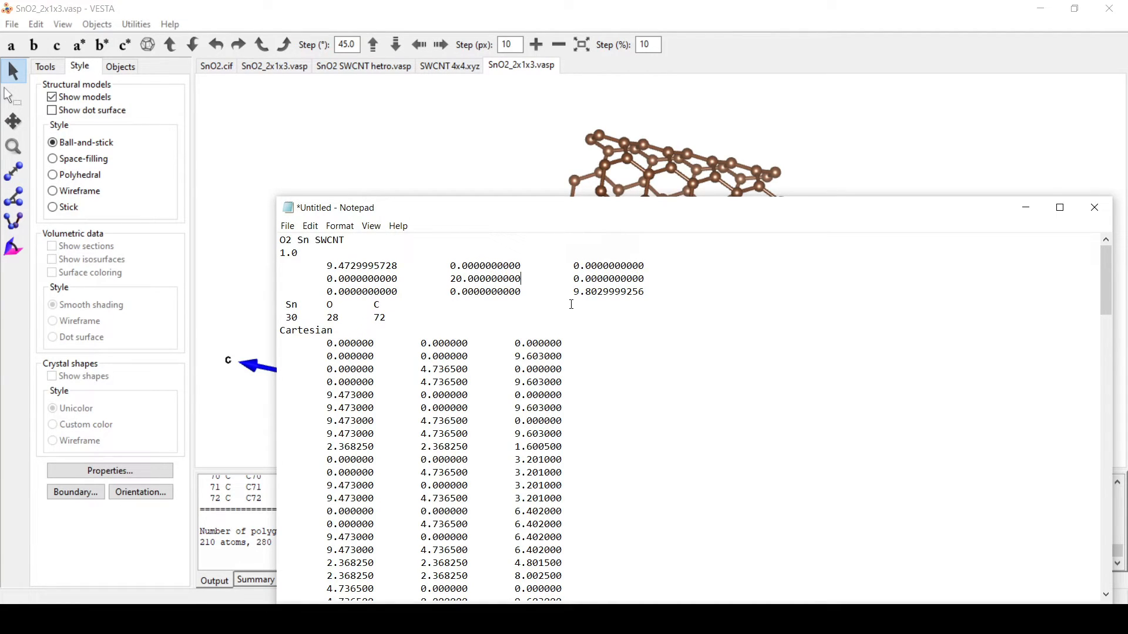
Save the coordinate file in the CNT folder as SnO2_SWCNT hetro.vasp, using the All Files type.
{"action": "left_click", "coordinate": [287, 226]}
{"action": "left_click", "coordinate": [329, 299]}
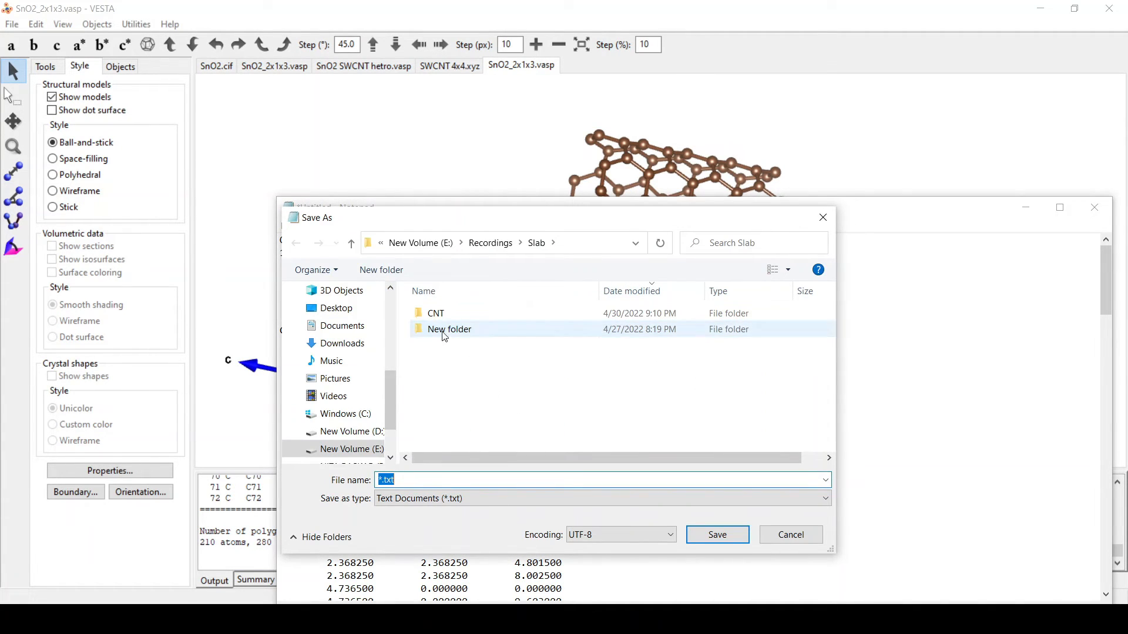
{"action": "double_click", "coordinate": [445, 313]}
{"action": "left_click", "coordinate": [464, 499]}
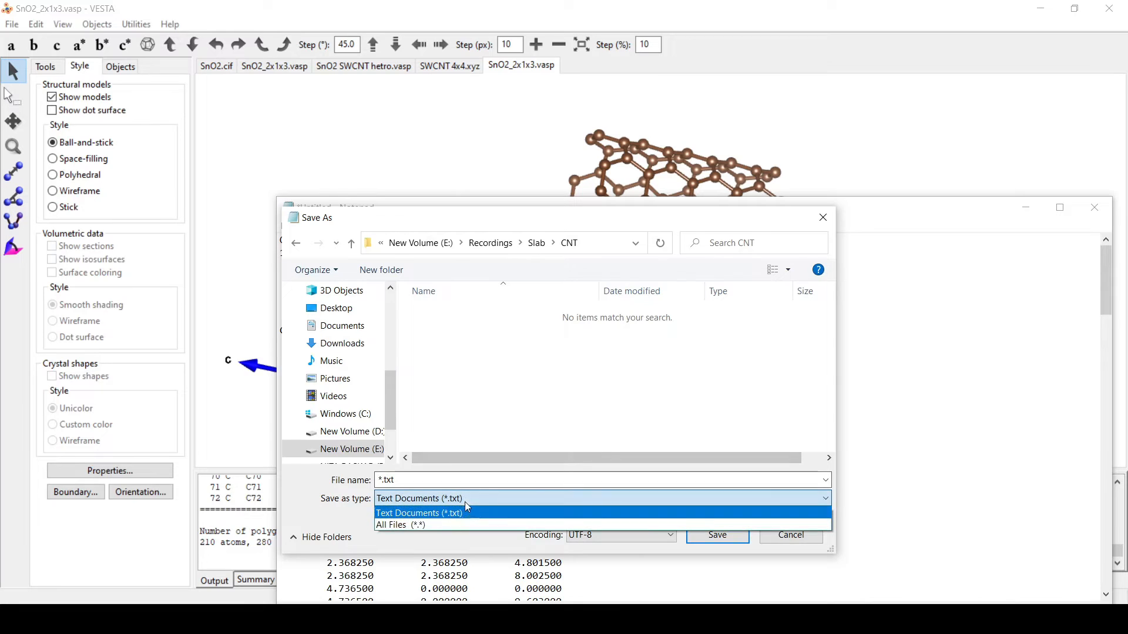
{"action": "left_click", "coordinate": [423, 522]}
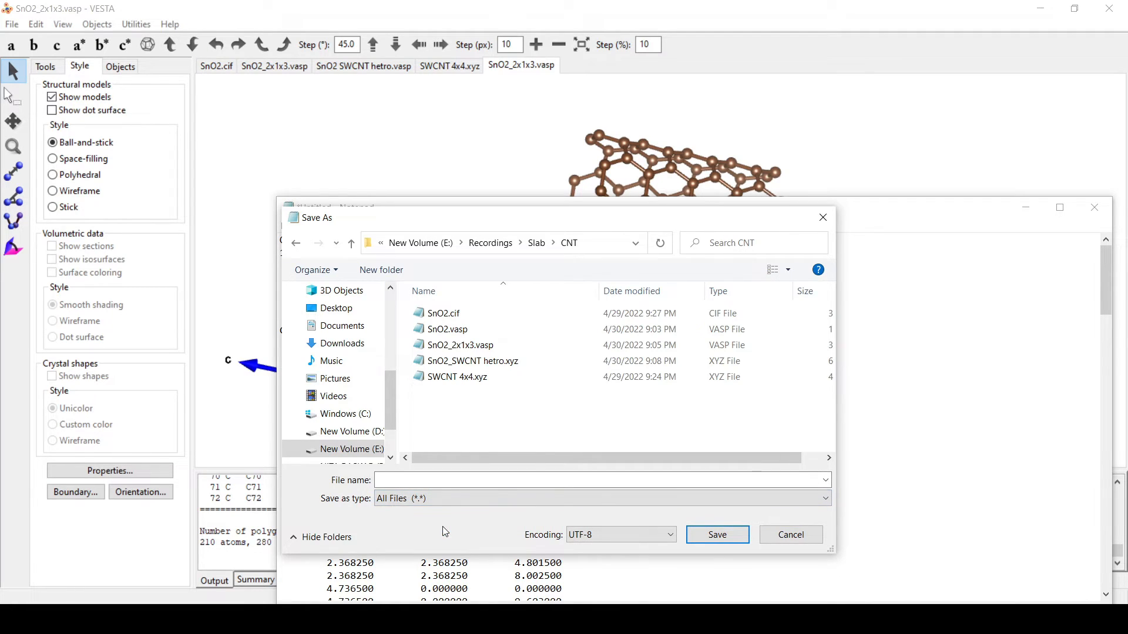
{"action": "left_click", "coordinate": [509, 363]}
{"action": "left_click", "coordinate": [474, 480]}
{"action": "key", "text": "BackSpace"}
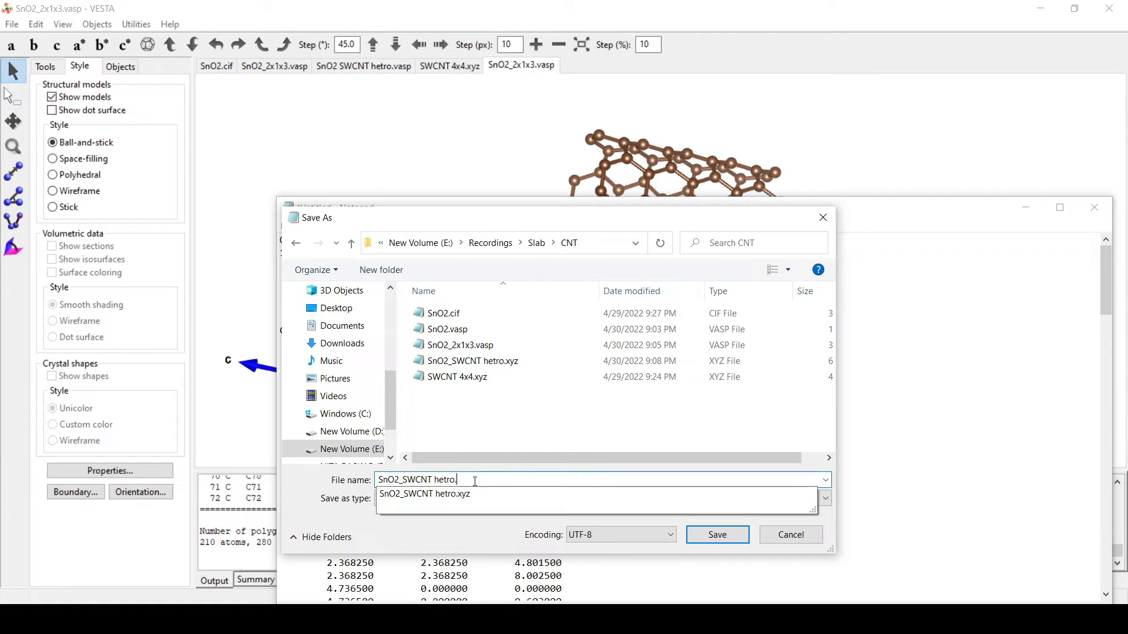
{"action": "type", "text": "vasp"}
{"action": "left_click", "coordinate": [738, 538]}
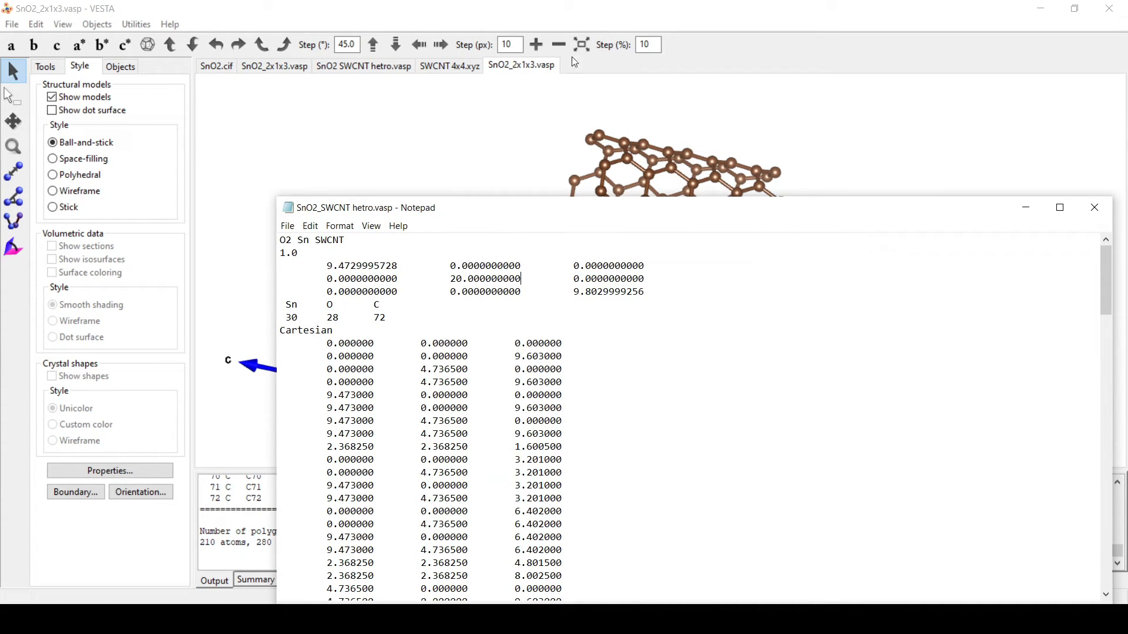
Switch to VESTA and open SnO2_SWCNT hetro.vasp from the CNT folder.
{"action": "left_click", "coordinate": [431, 98]}
{"action": "left_click", "coordinate": [11, 24]}
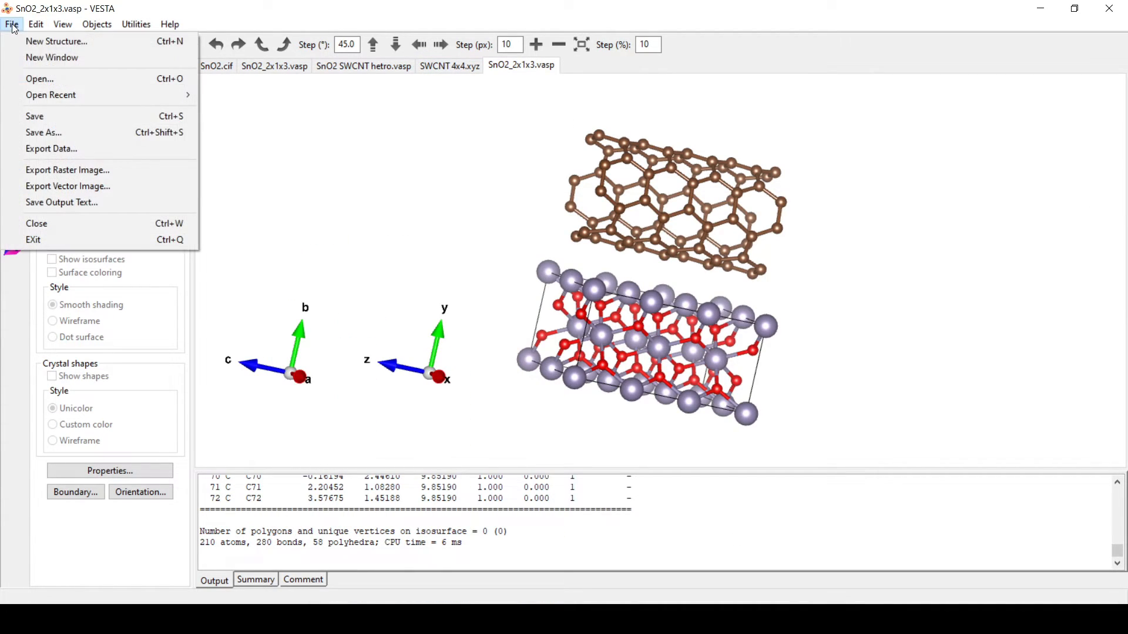
{"action": "left_click", "coordinate": [49, 86]}
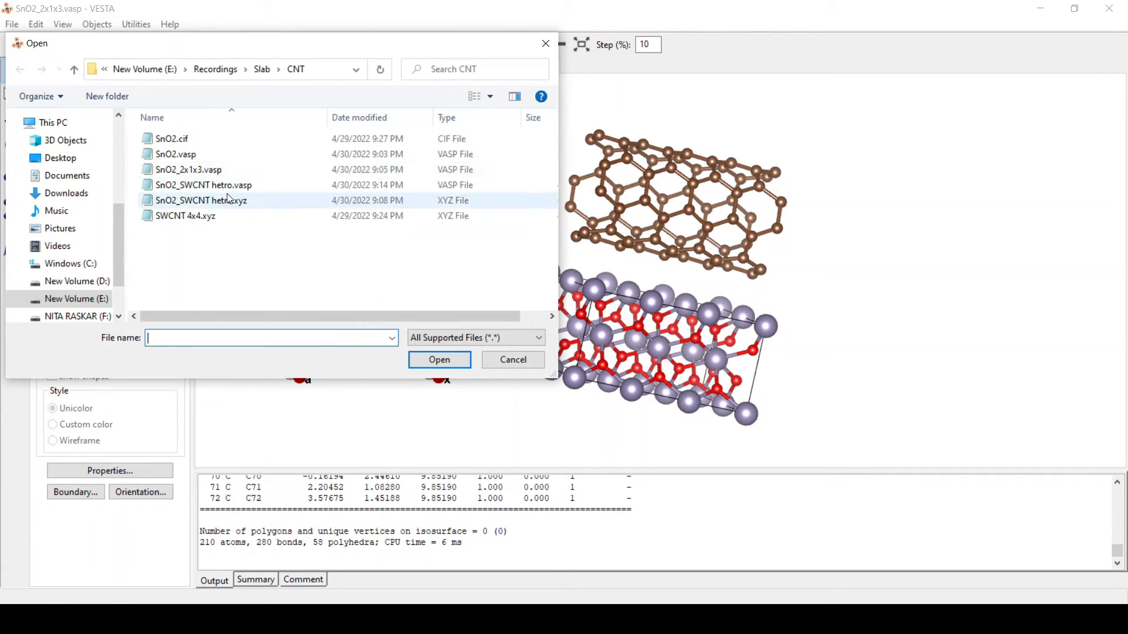
{"action": "left_click", "coordinate": [205, 185]}
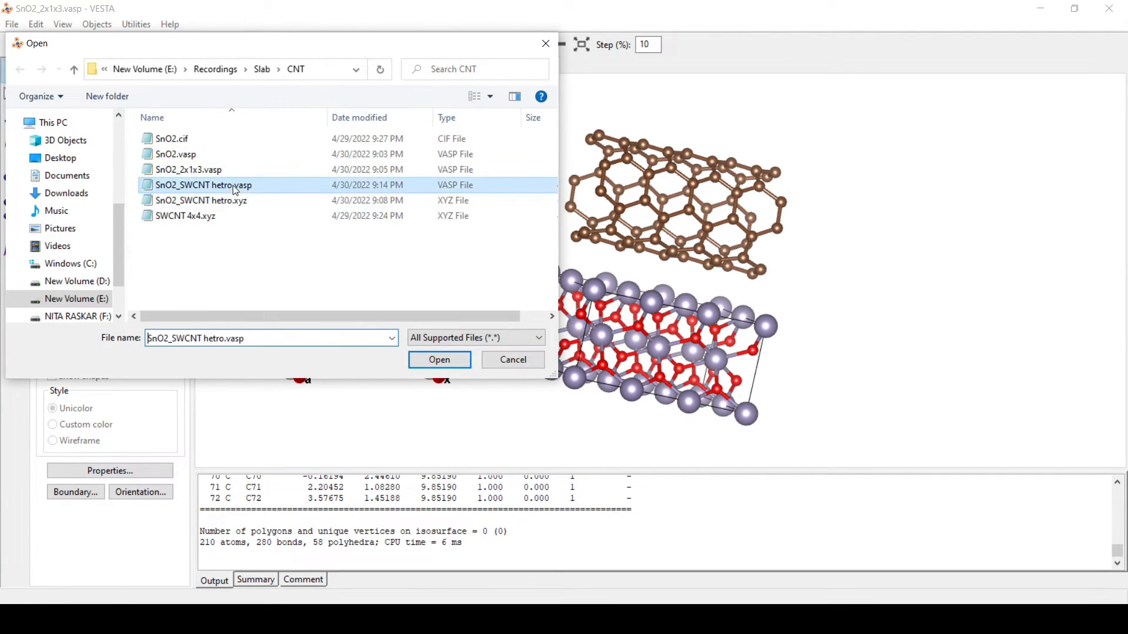
{"action": "left_click", "coordinate": [445, 366]}
Extend the structure's displayed boundary along x by setting x(max) to 3.
{"action": "left_click_drag", "start_coordinate": [457, 333], "coordinate": [822, 329]}
{"action": "left_click_drag", "start_coordinate": [529, 158], "coordinate": [516, 234]}
{"action": "left_click", "coordinate": [75, 492]}
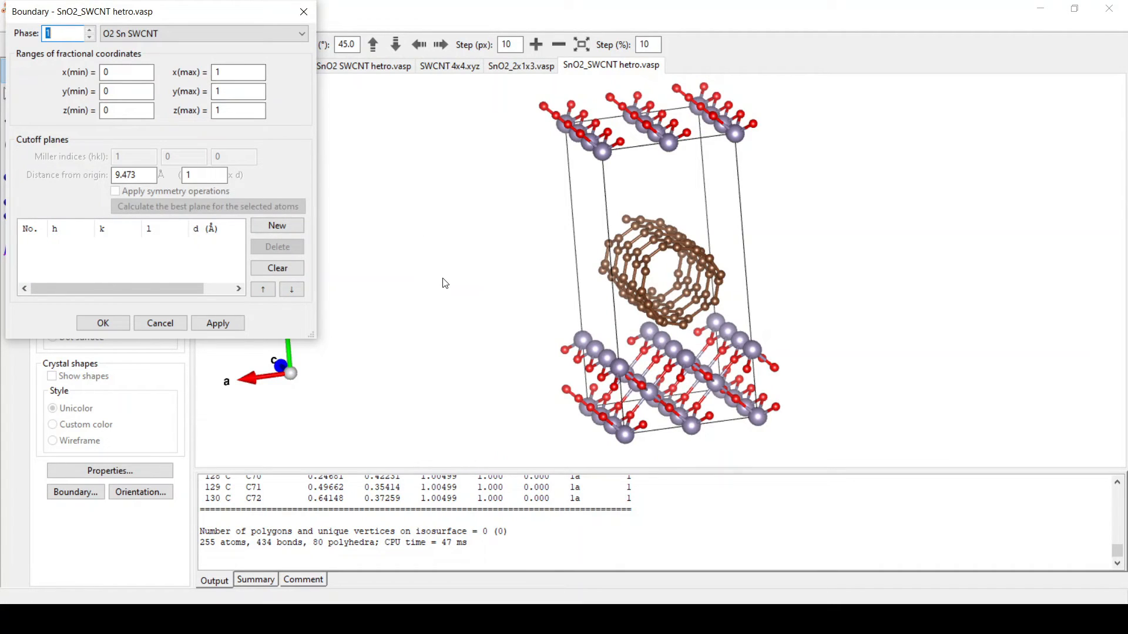
{"action": "left_click_drag", "start_coordinate": [446, 284], "coordinate": [791, 292]}
{"action": "double_click", "coordinate": [212, 72]}
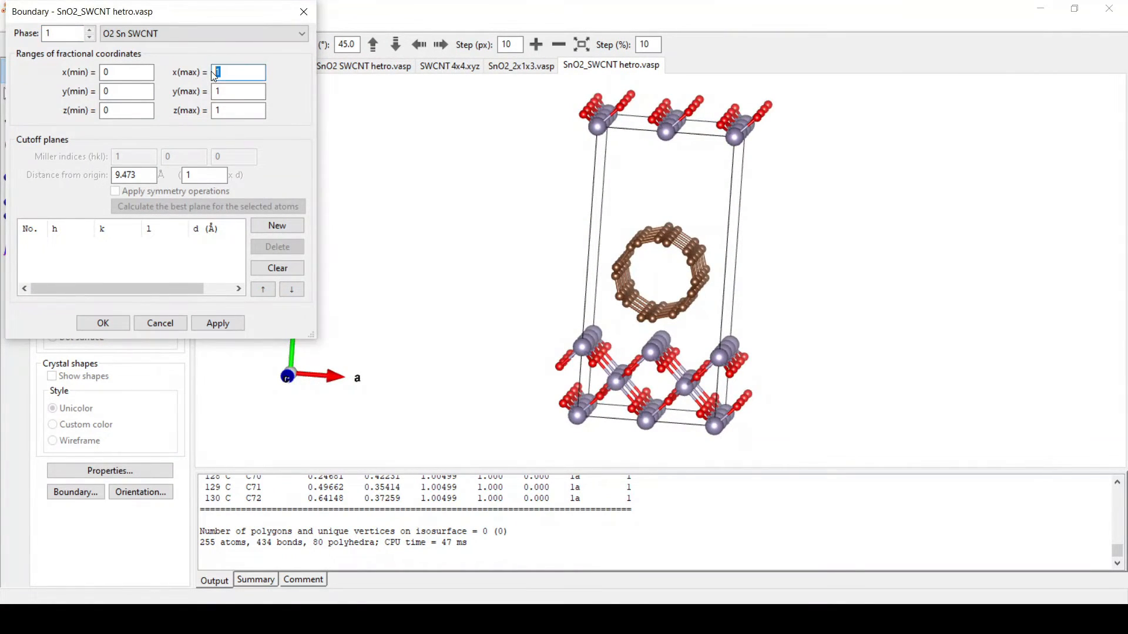
{"action": "type", "text": "3"}
{"action": "left_click", "coordinate": [215, 330]}
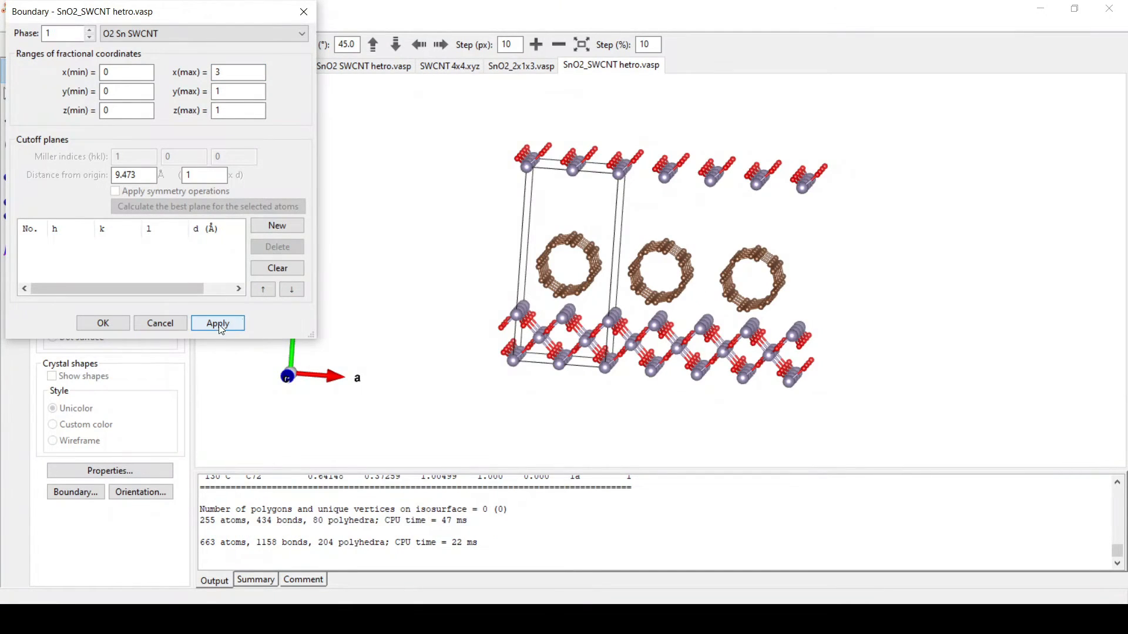
{"action": "left_click", "coordinate": [103, 323]}
Delete the periodic-image row of Sn and O atoms above the nanotubes at the upper end of the cell.
{"action": "left_click_drag", "start_coordinate": [380, 243], "coordinate": [773, 294]}
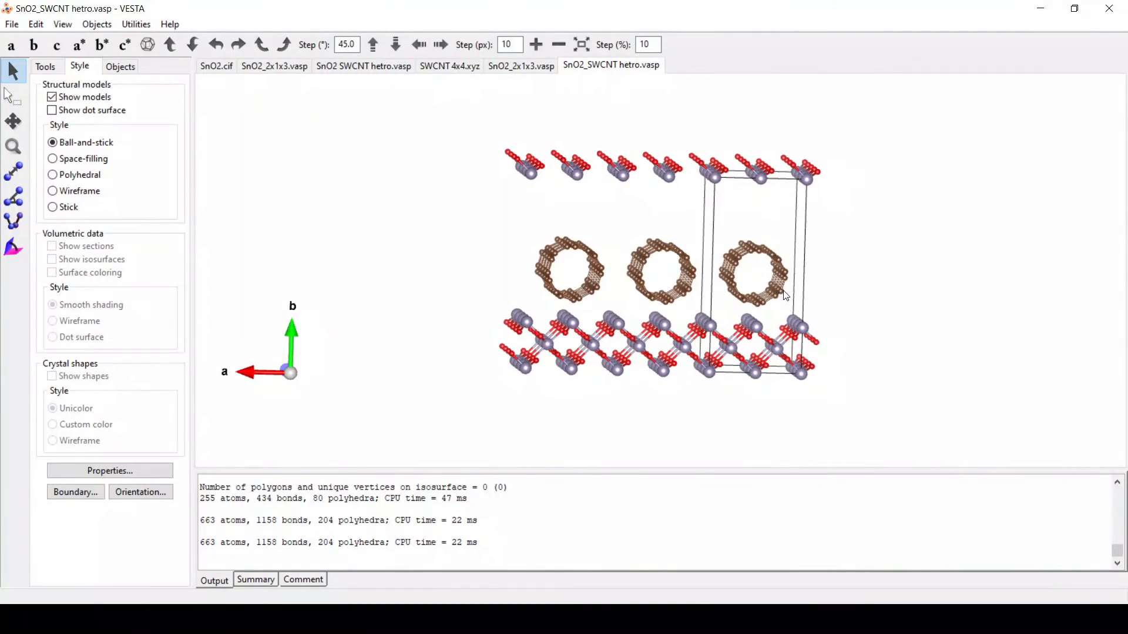
{"action": "left_click", "coordinate": [13, 96]}
{"action": "left_click_drag", "start_coordinate": [479, 126], "coordinate": [872, 210]}
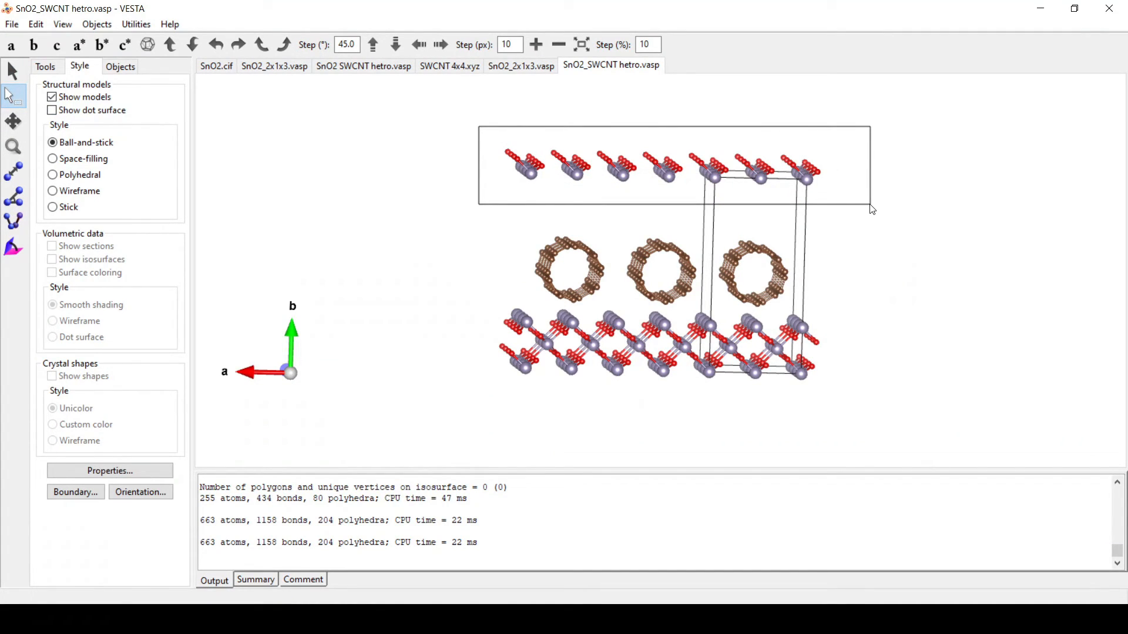
{"action": "left_click_drag", "start_coordinate": [872, 210], "coordinate": [874, 211]}
{"action": "key", "text": "Delete"}
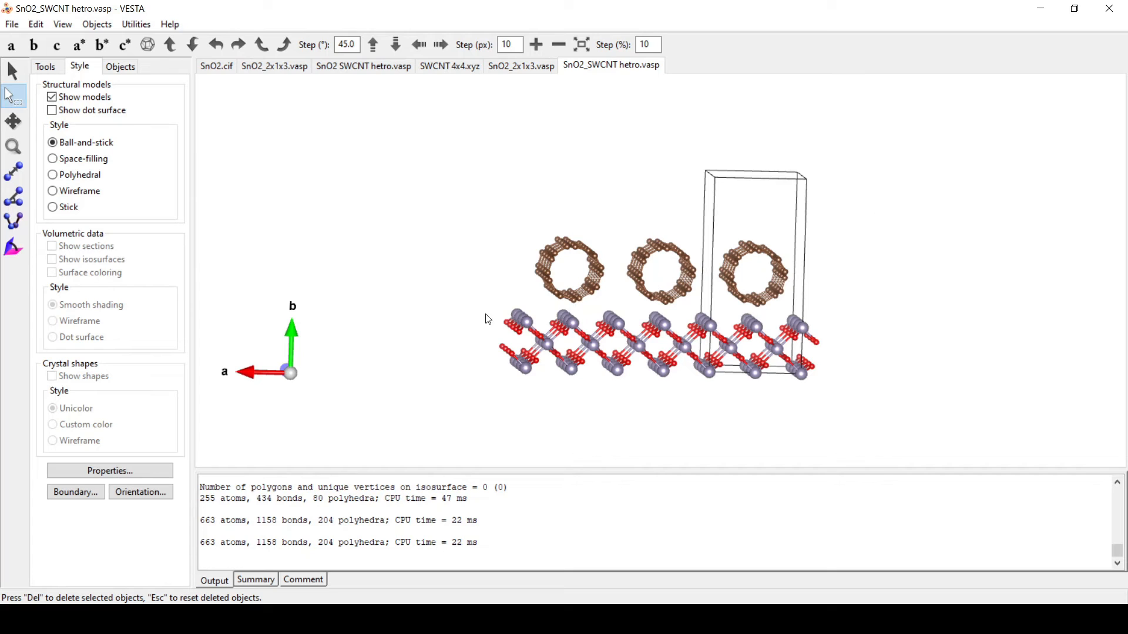
{"action": "left_click", "coordinate": [13, 71]}
{"action": "left_click_drag", "start_coordinate": [423, 206], "coordinate": [841, 318]}
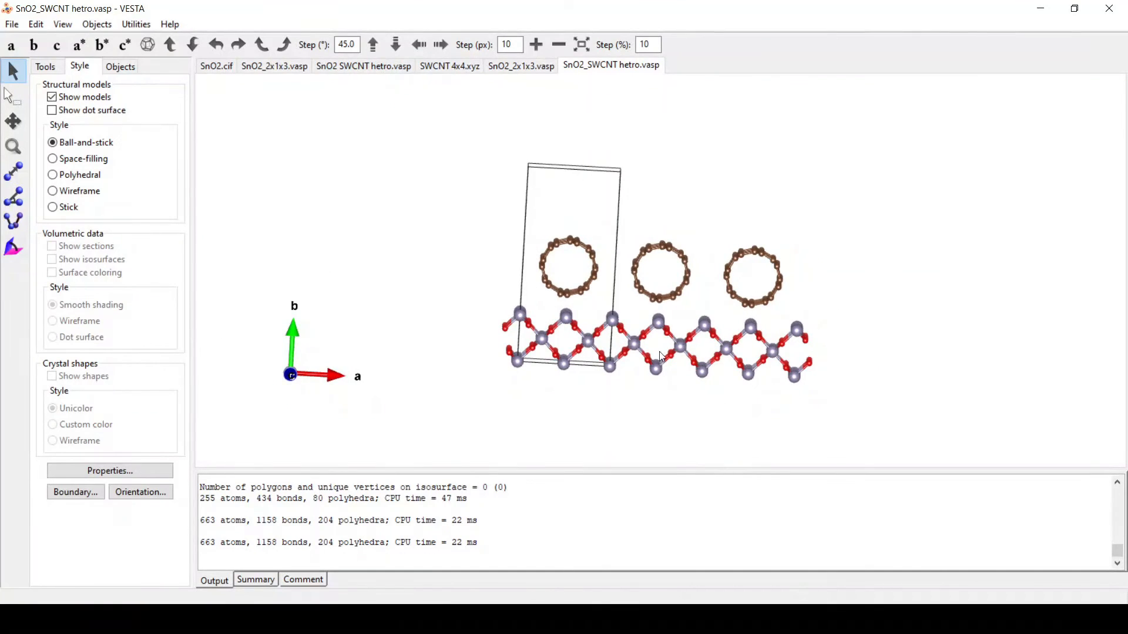